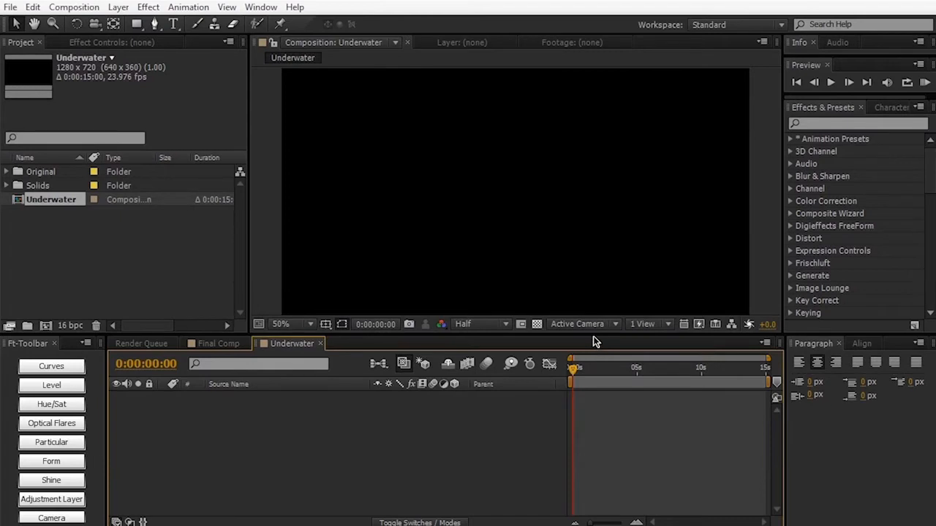
# Create a black background solid named BG at the comp size in the Underwater composition.
pyautogui.moveTo(593, 336); pyautogui.dragTo(593, 357)
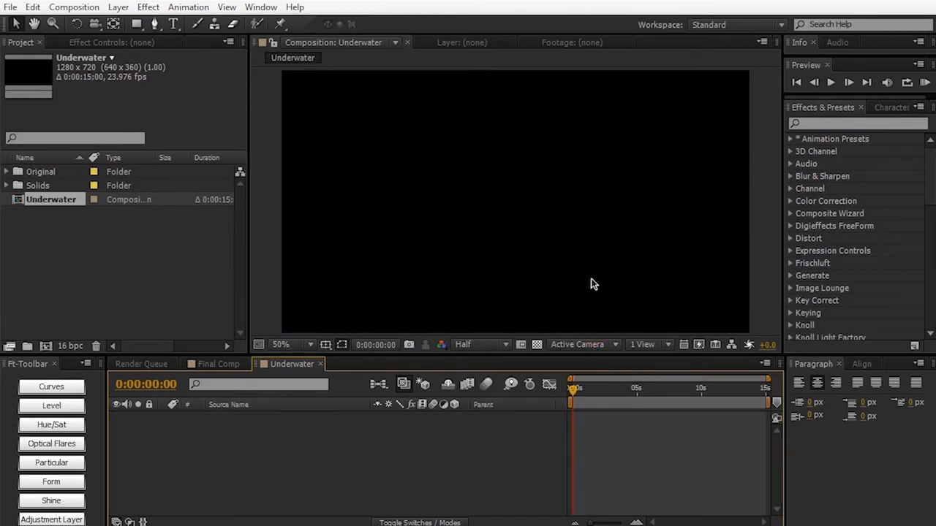
pyautogui.hotkey('ctrl', 'y')
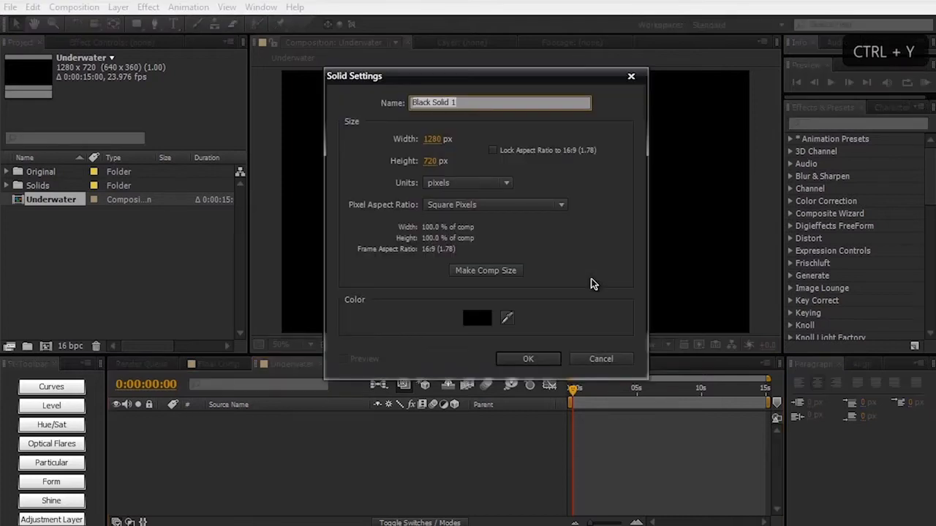
pyautogui.write('BG')
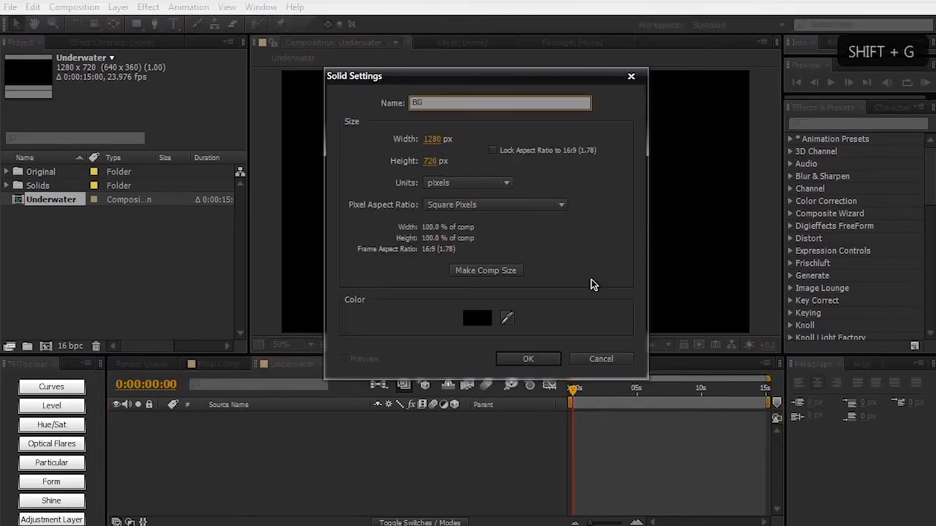
pyautogui.click(502, 270)
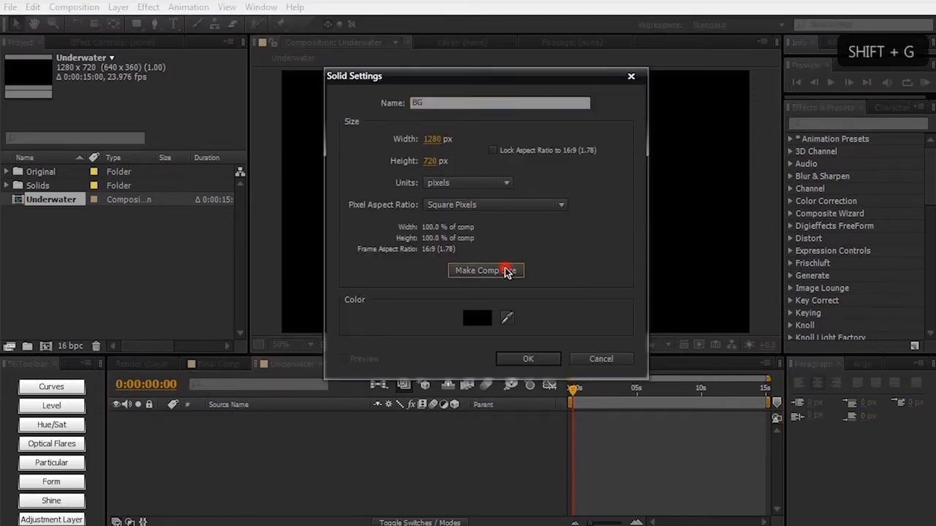
pyautogui.click(503, 361)
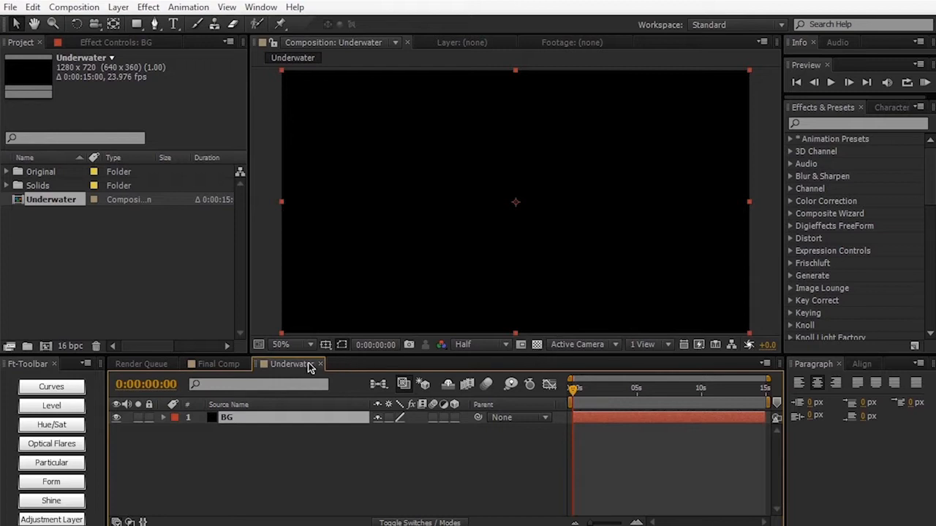
pyautogui.click(293, 439)
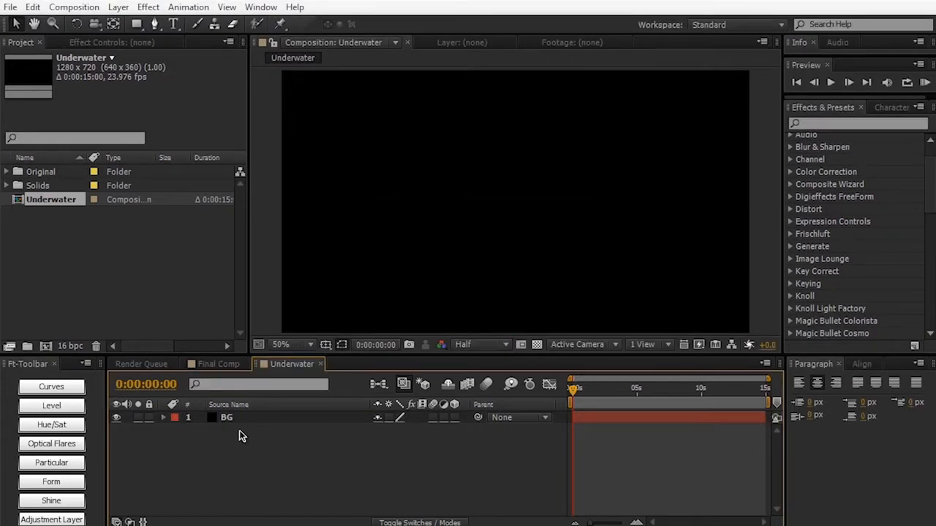
# Check the look of Final Comp, then add a solid named Water to the Underwater composition.
pyautogui.click(232, 364)
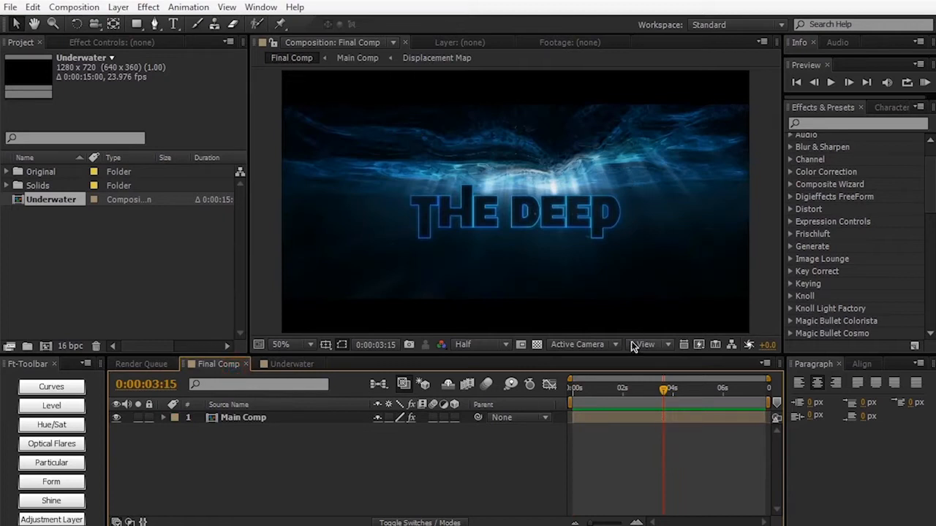
pyautogui.click(296, 364)
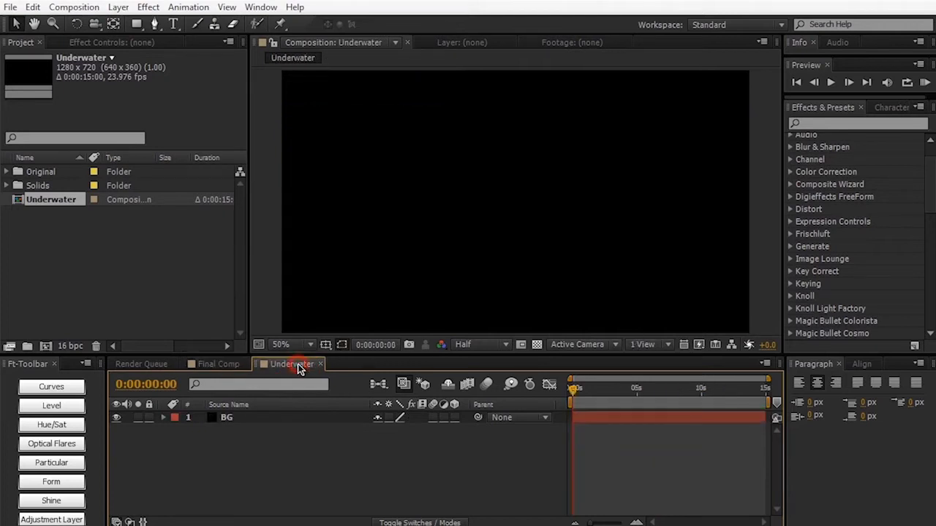
pyautogui.click(293, 468)
pyautogui.hotkey('ctrl', 'y')
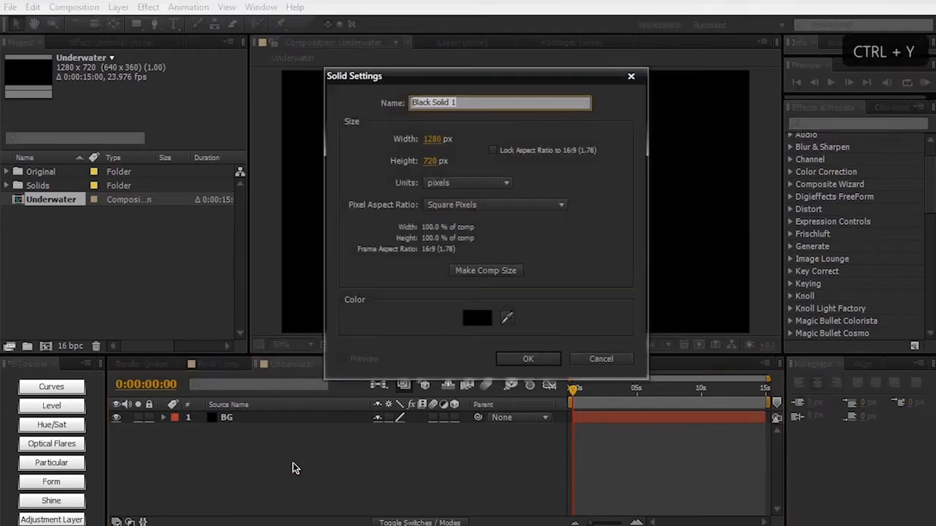
pyautogui.write('Water')
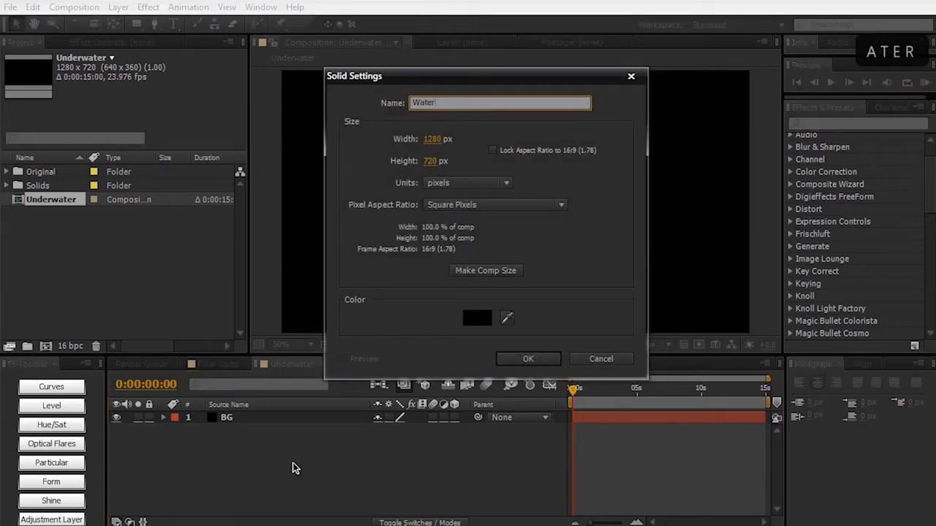
pyautogui.press('Return')
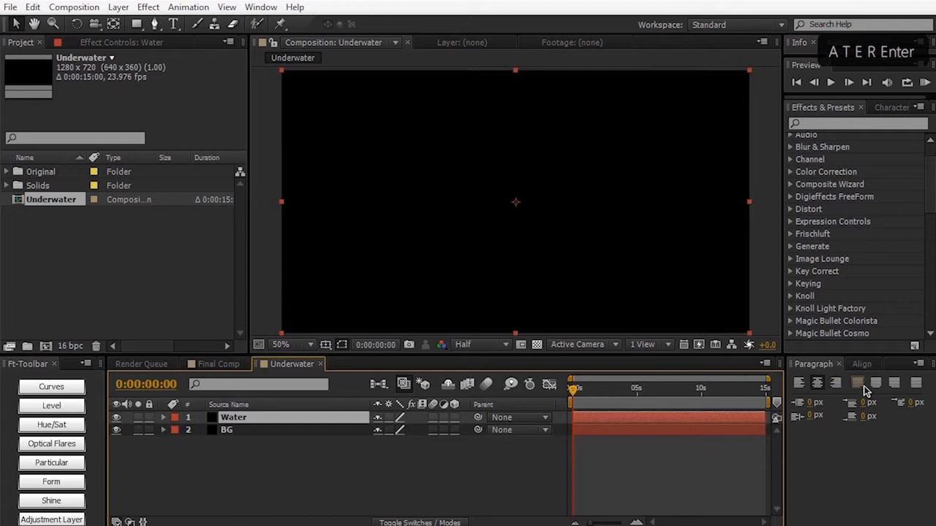
# Find the Trapcode Form effect and apply it to the Water layer.
pyautogui.click(869, 128)
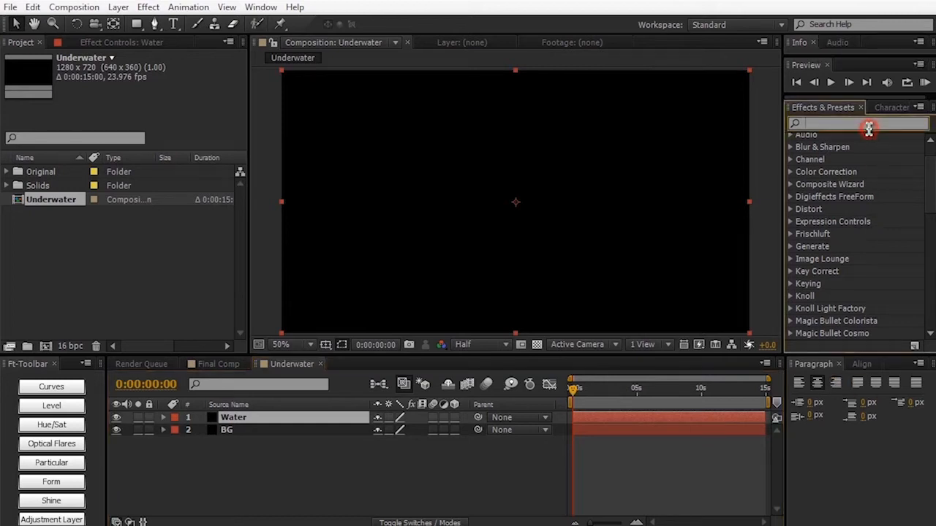
pyautogui.write('form')
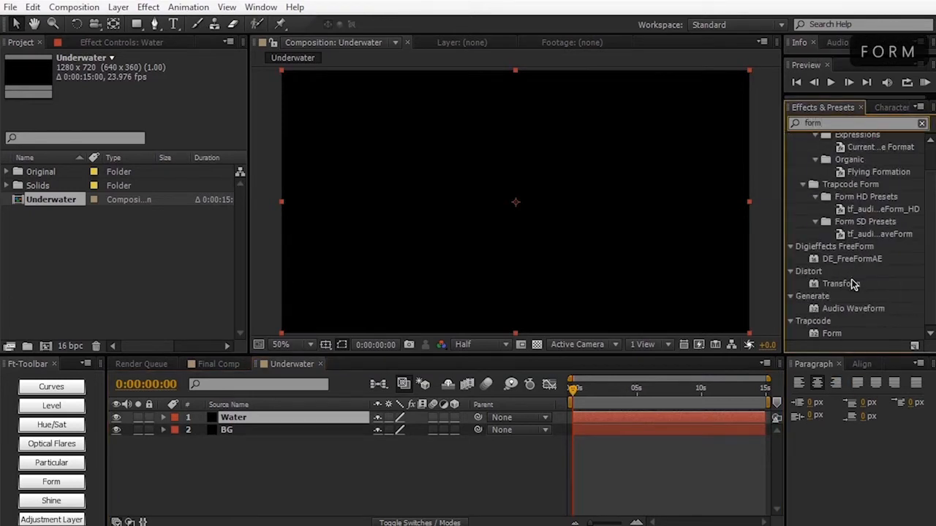
pyautogui.moveTo(833, 333); pyautogui.dragTo(577, 268)
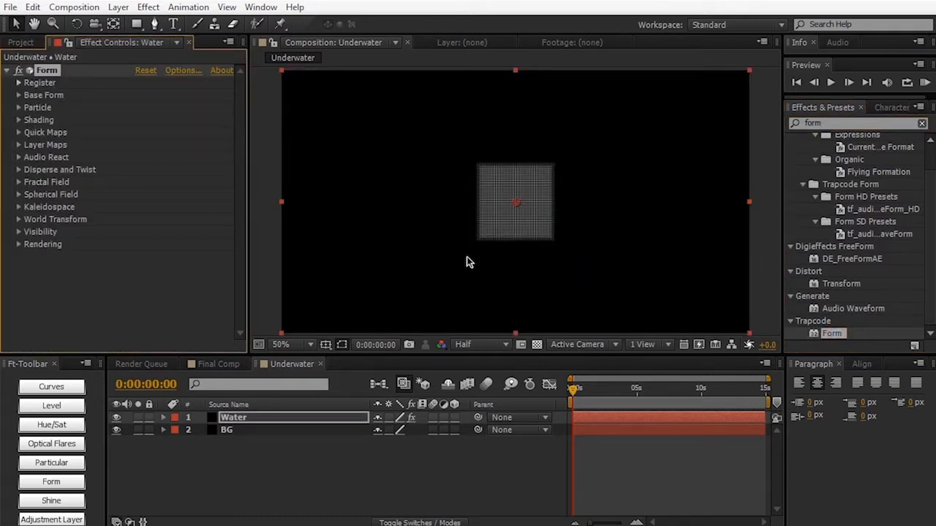
# In Form's Base Form settings, set Particles in Z to 1 and X Rotation to -90°.
pyautogui.click(18, 95)
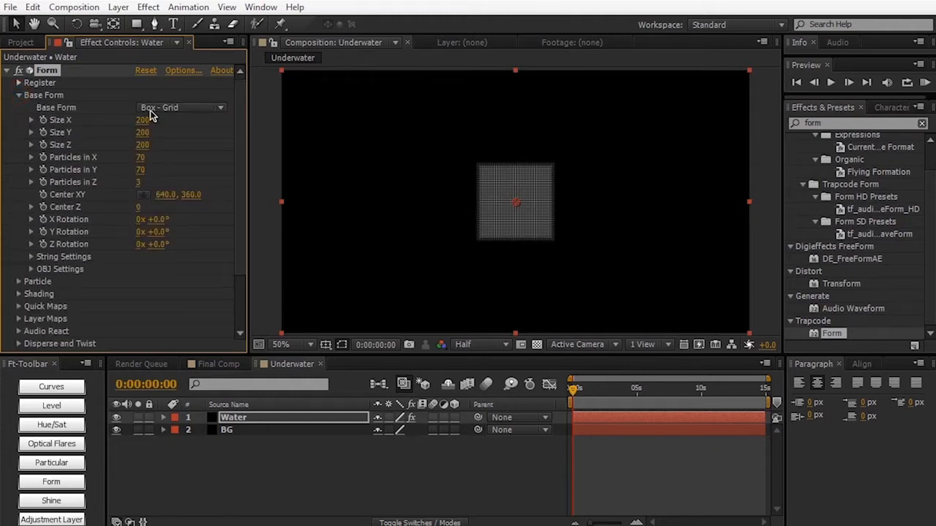
pyautogui.click(146, 180)
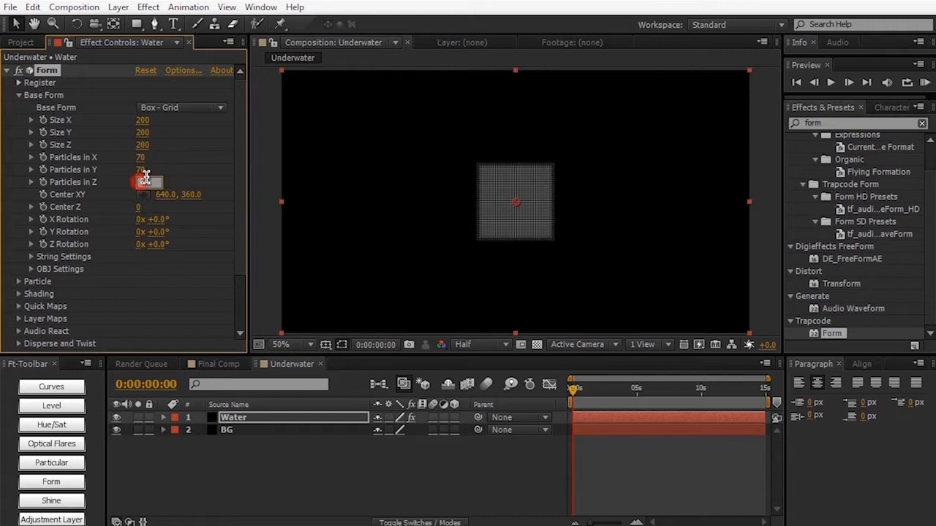
pyautogui.write('1')
pyautogui.press('KP_Enter')
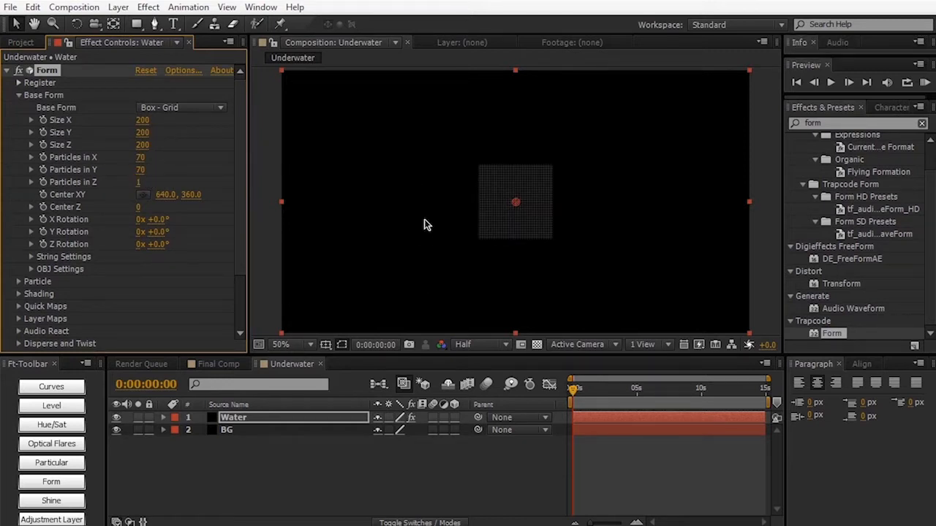
pyautogui.click(158, 220)
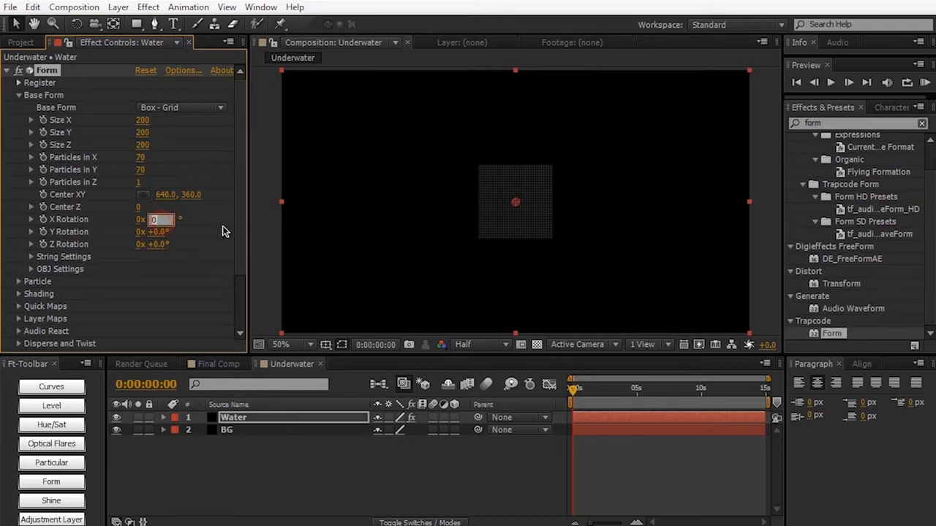
pyautogui.write('-90')
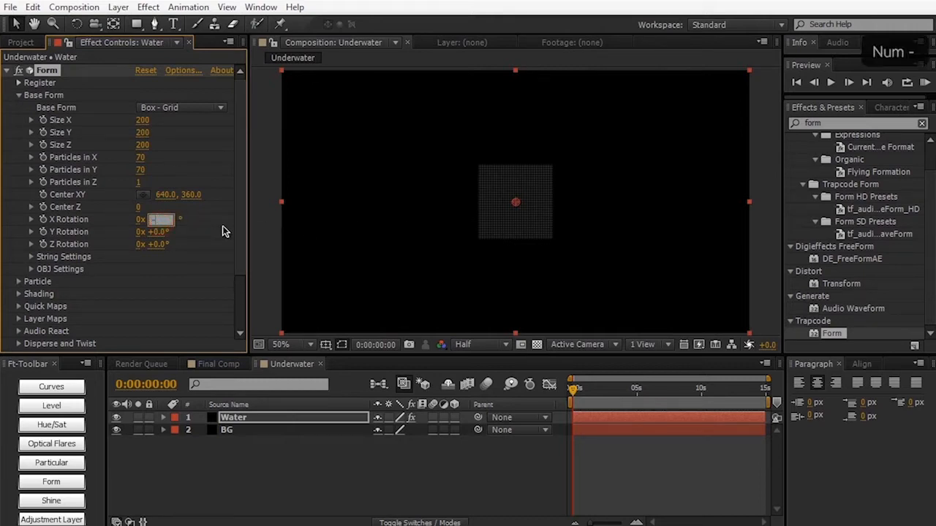
pyautogui.press('KP_Enter')
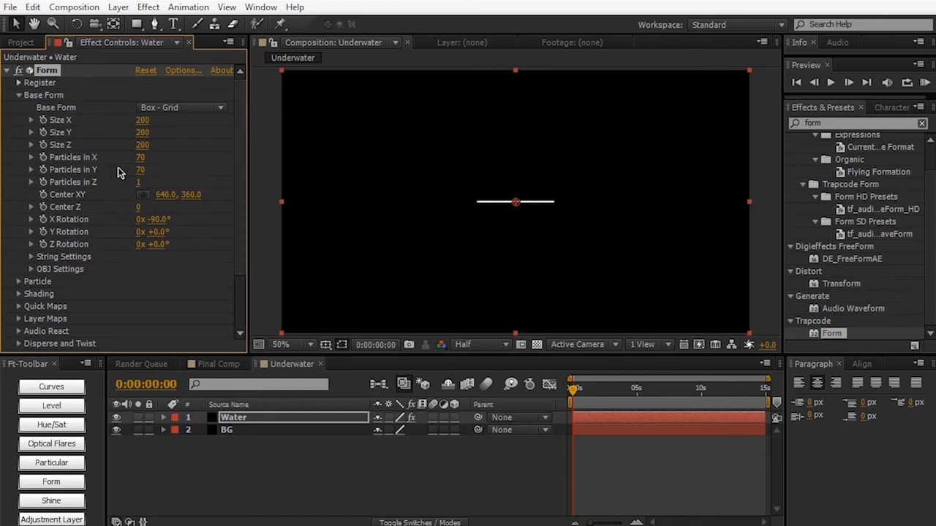
# Enlarge the particle grid by setting Base Form Size X to 1500 and Size Y to 2500.
pyautogui.click(143, 121)
pyautogui.write('1500')
pyautogui.press('KP_Enter')
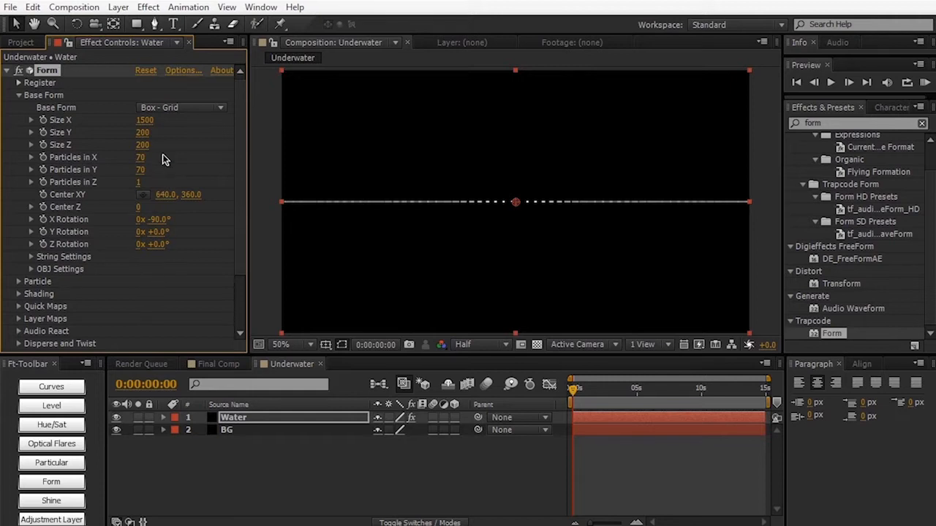
pyautogui.click(144, 133)
pyautogui.write('2500')
pyautogui.press('KP_Enter')
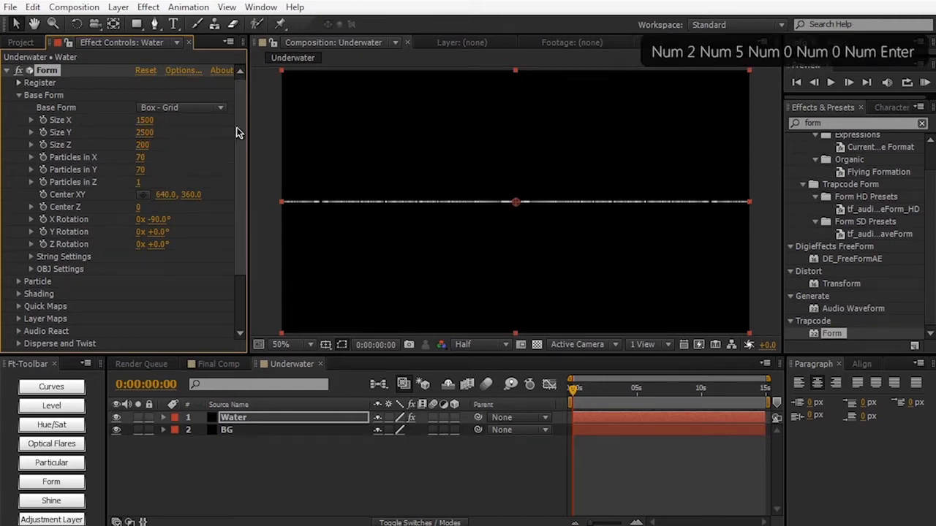
# Compare with Final Comp and raise the Water grid by setting Form's World Transform Y Offset to -120.
pyautogui.moveTo(237, 124); pyautogui.dragTo(240, 288)
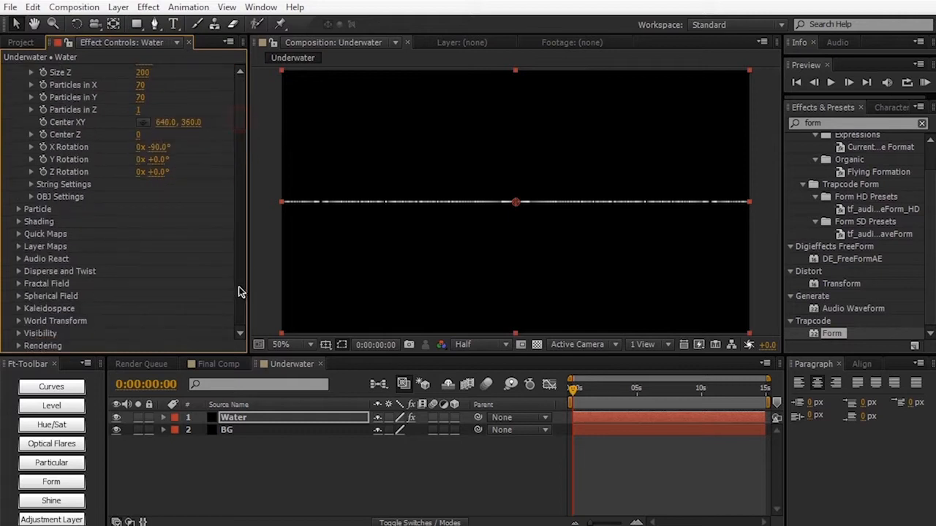
pyautogui.click(18, 321)
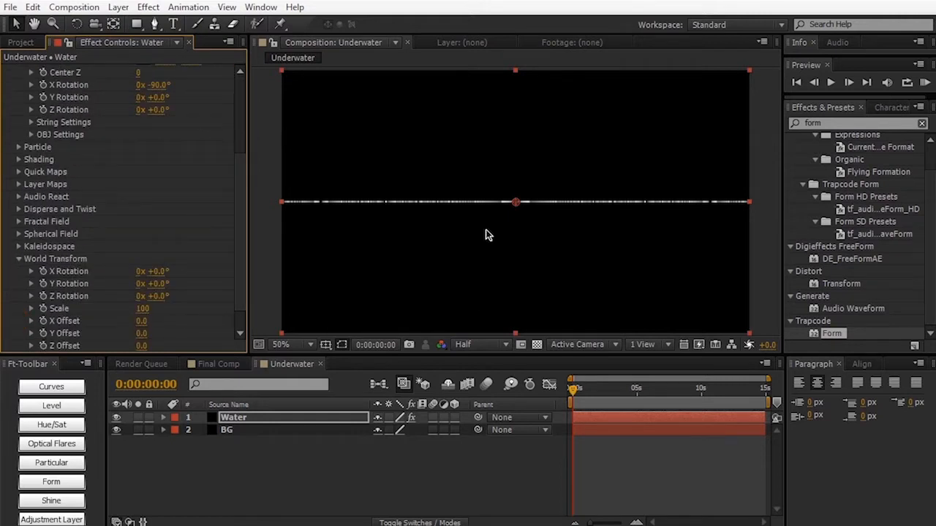
pyautogui.click(204, 363)
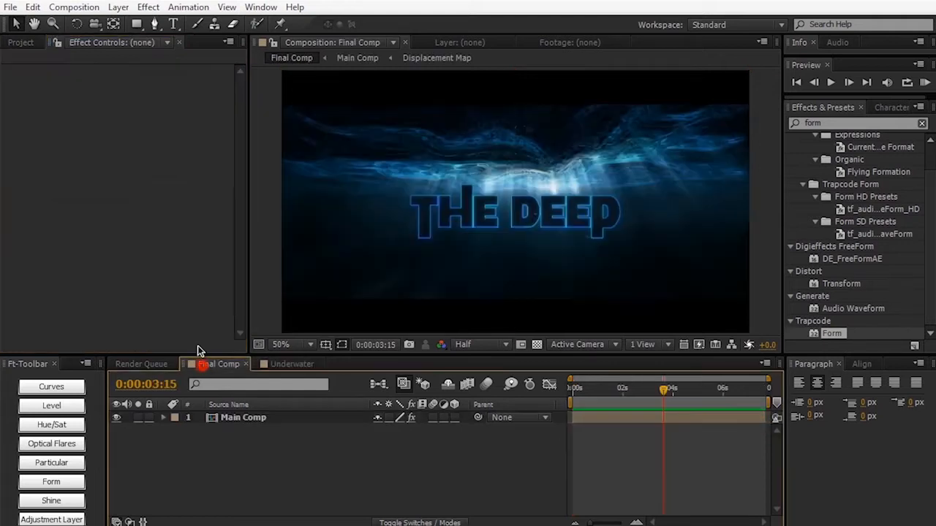
pyautogui.click(271, 365)
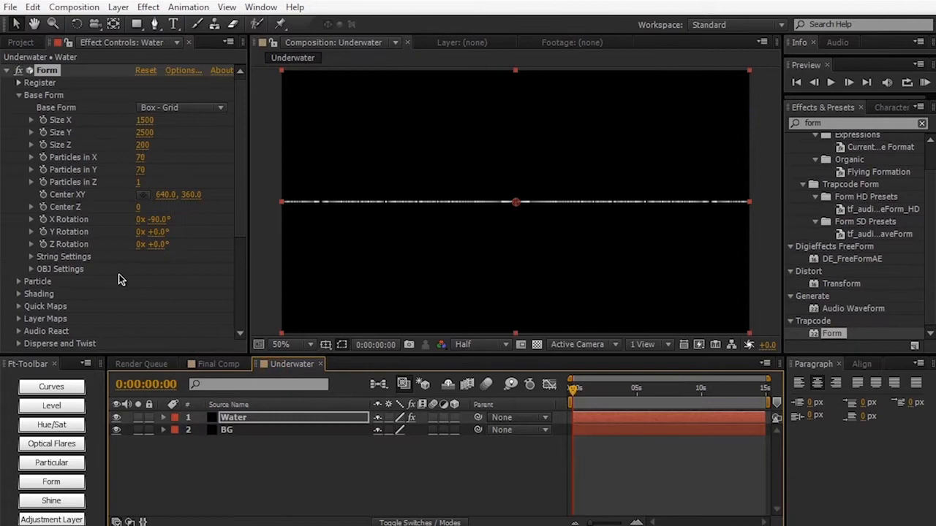
pyautogui.scroll(-5, 139, 274)
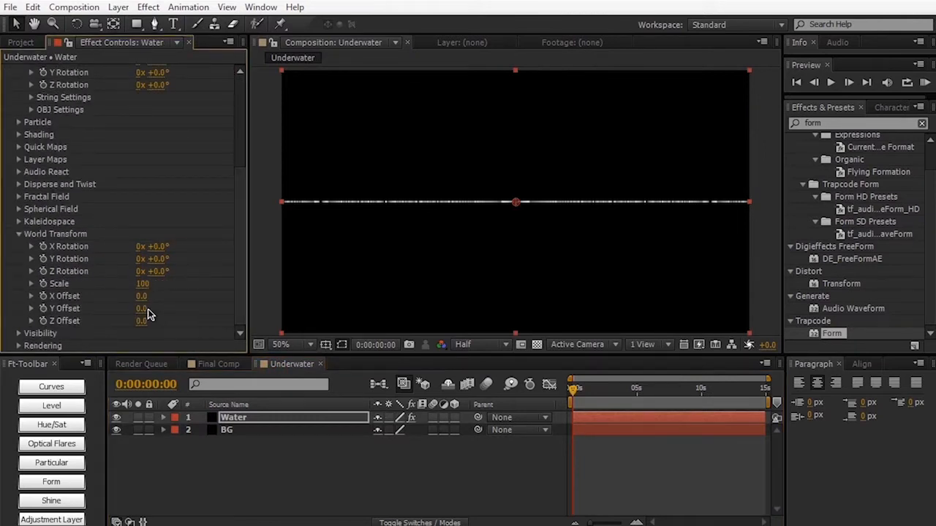
pyautogui.moveTo(144, 309); pyautogui.dragTo(136, 308)
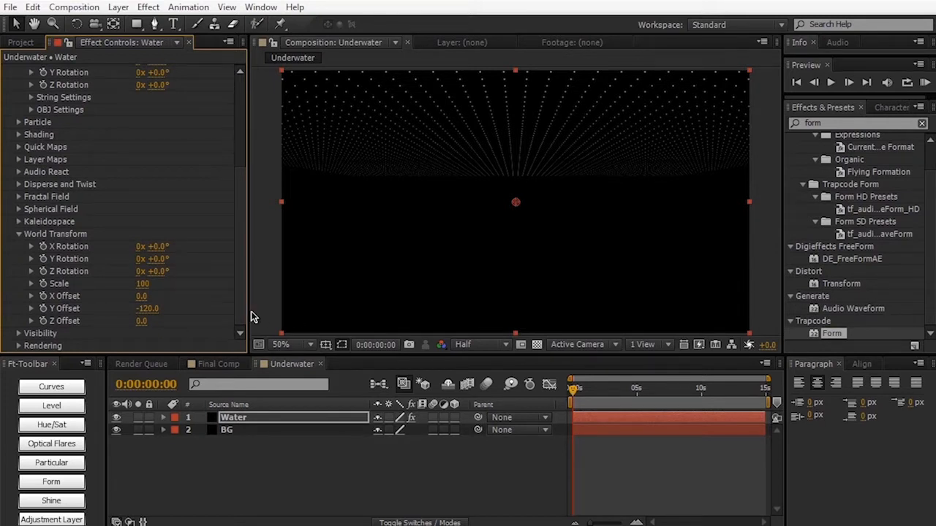
# Increase the grid density by setting Base Form Particles in X to 600 and Particles in Y to 350.
pyautogui.scroll(5, 241, 310)
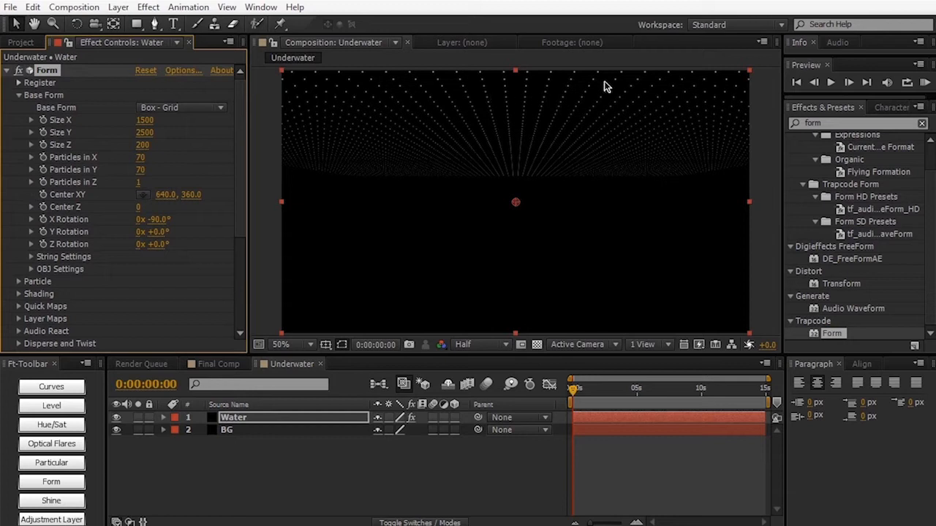
pyautogui.click(142, 161)
pyautogui.write('600')
pyautogui.press('Tab')
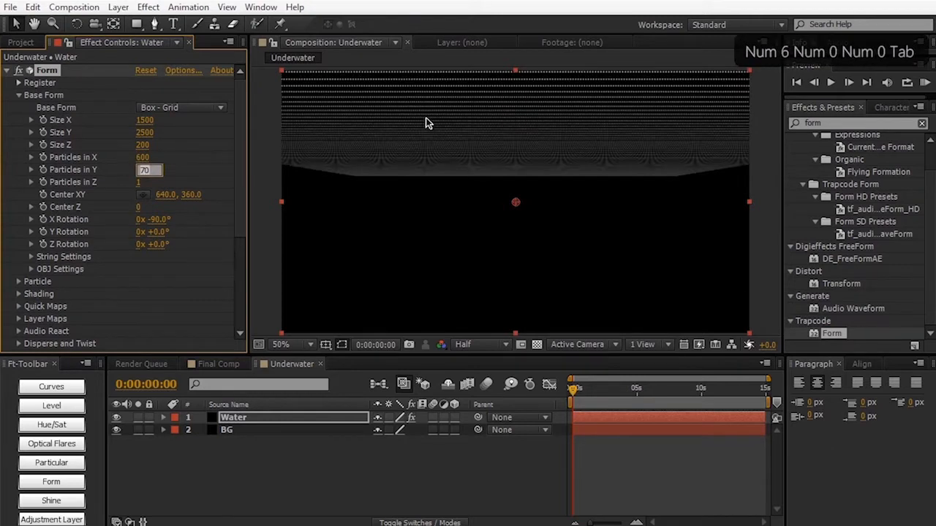
pyautogui.write('350')
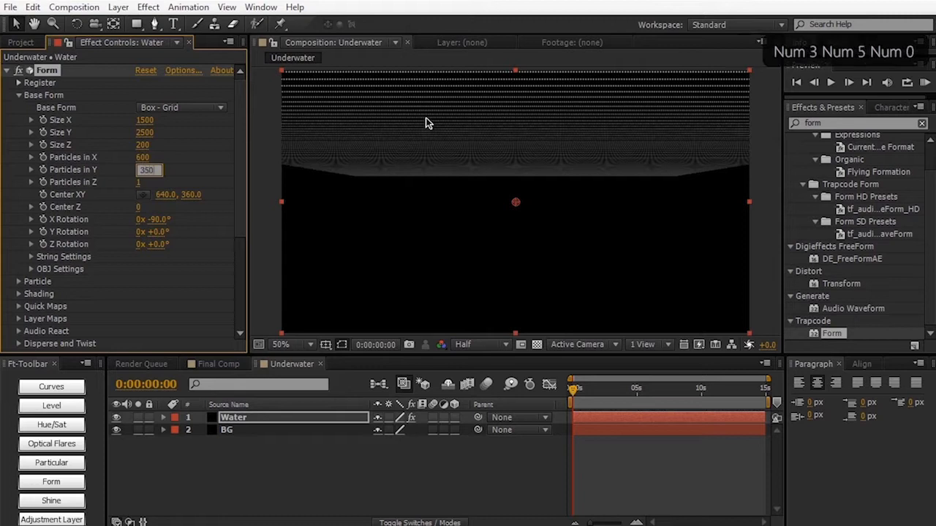
pyautogui.press('KP_Enter')
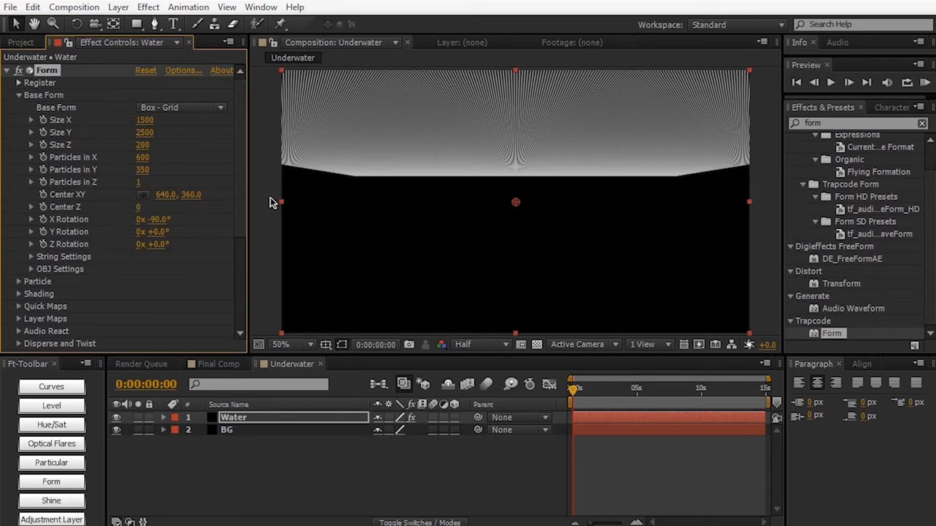
# Compare the Water grid with Final Comp and look through Form's settings from Base Form to World Transform.
pyautogui.click(219, 364)
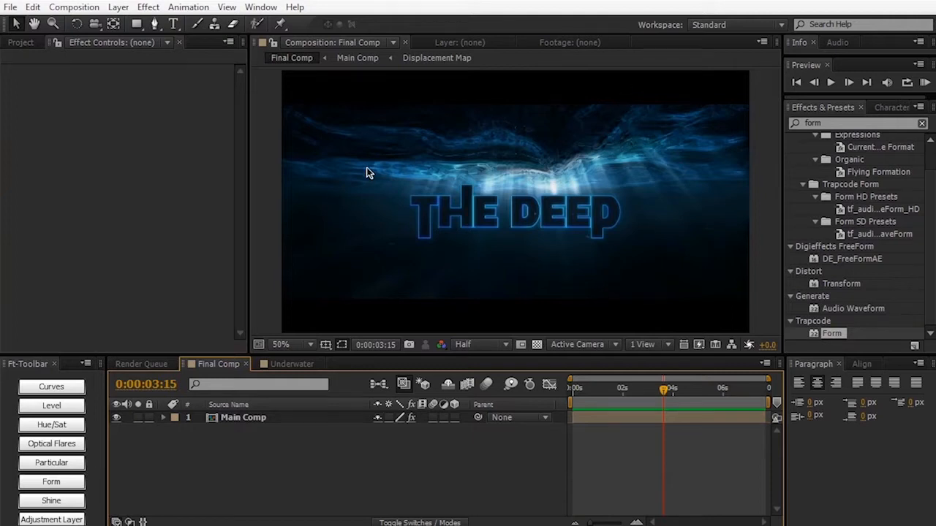
pyautogui.click(286, 364)
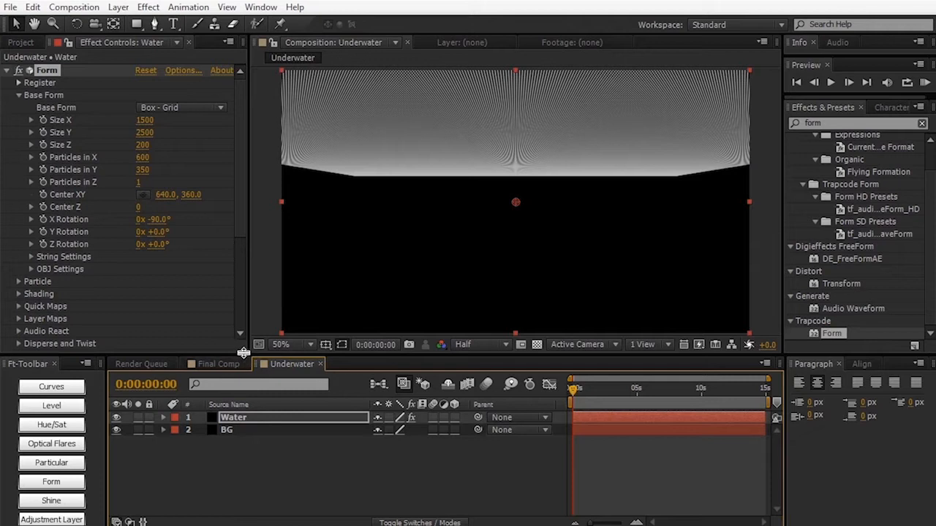
pyautogui.moveTo(241, 210); pyautogui.dragTo(236, 276)
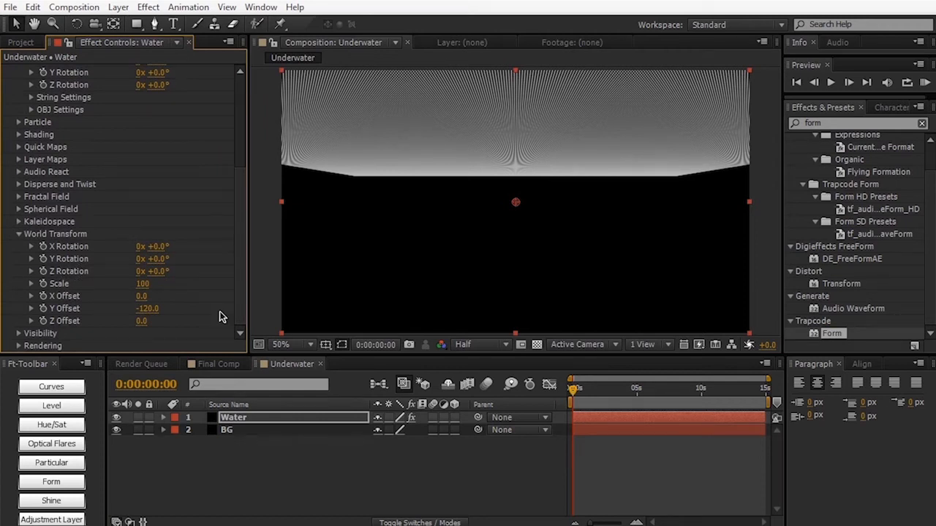
pyautogui.moveTo(240, 307); pyautogui.dragTo(241, 171)
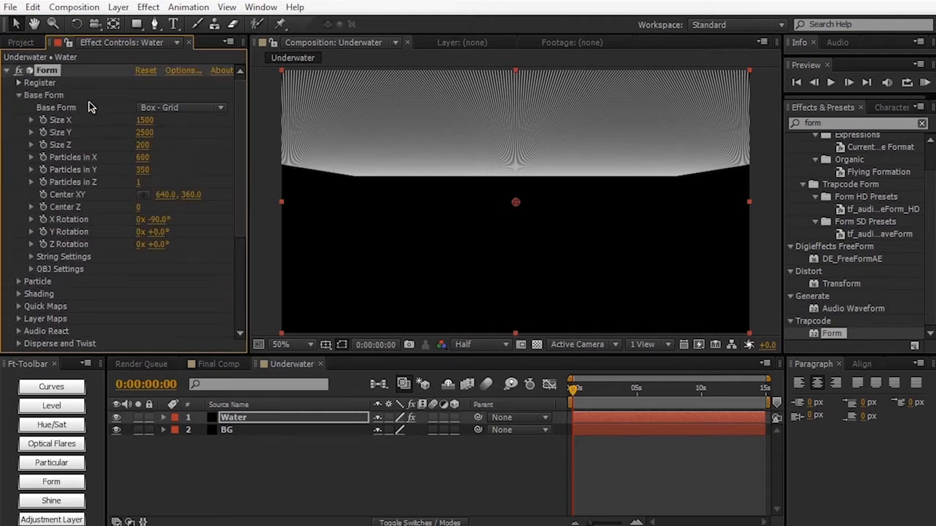
# Create a new 1280 x 720 composition named Displacement Map with a 15-second duration.
pyautogui.click(87, 8)
pyautogui.click(92, 25)
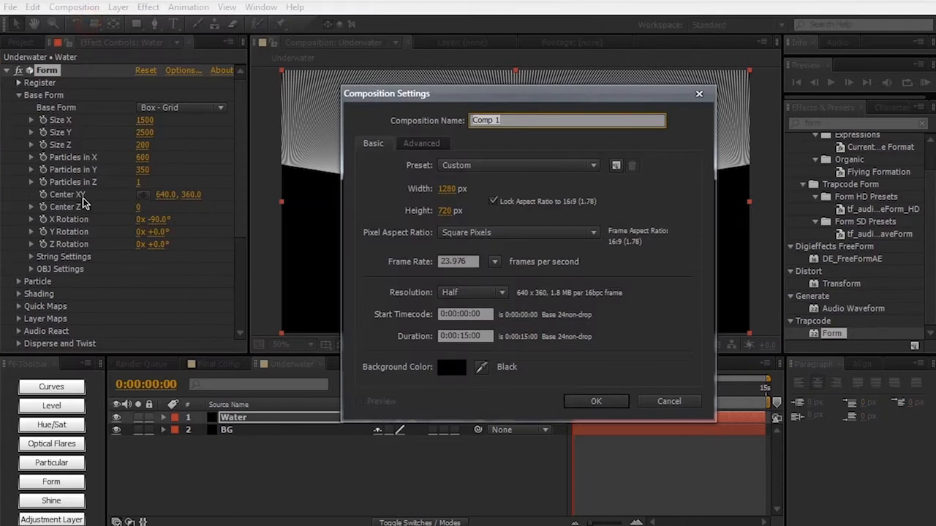
pyautogui.write('D')
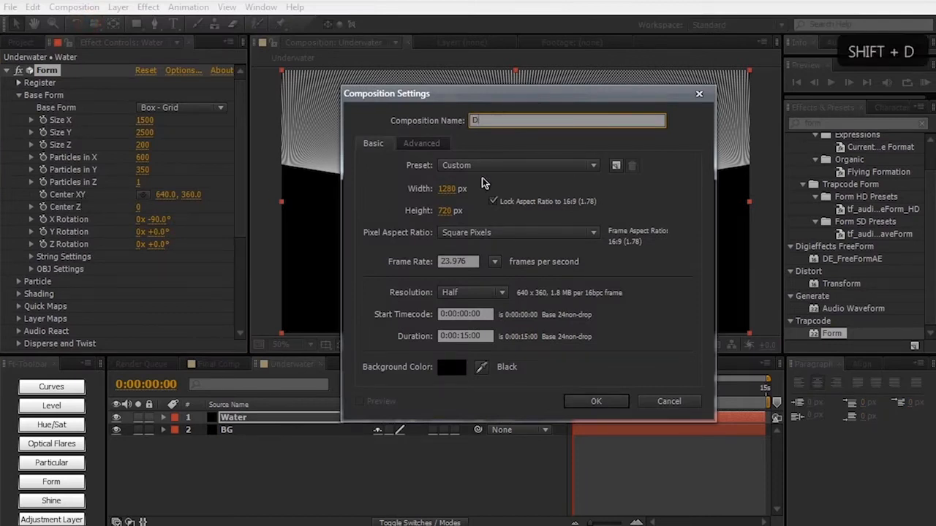
pyautogui.write('isplacement Map')
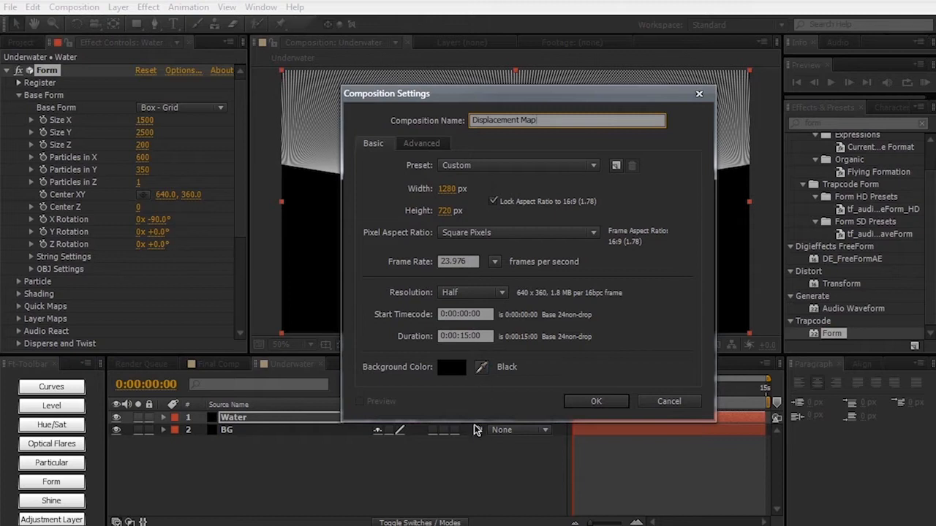
pyautogui.click(596, 402)
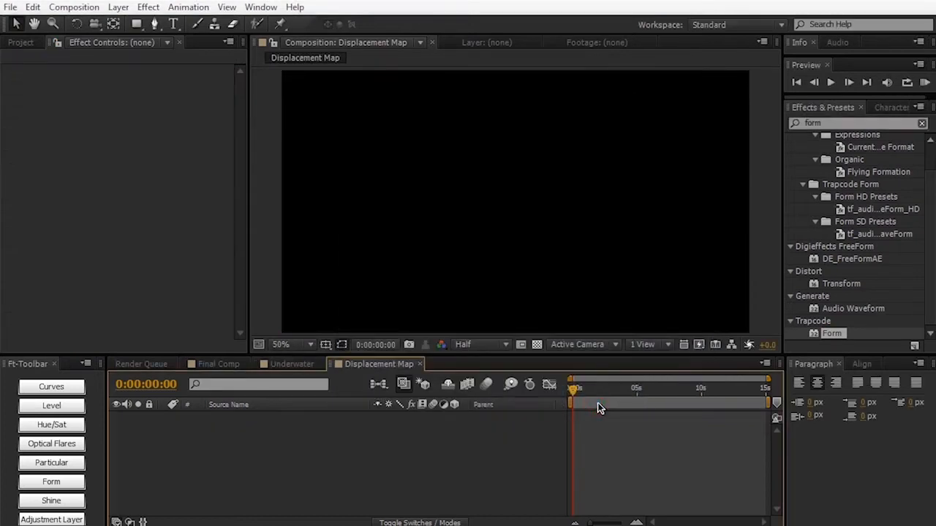
# Add a black comp-size solid named Map to the Displacement Map composition.
pyautogui.click(507, 447)
pyautogui.hotkey('ctrl', 'y')
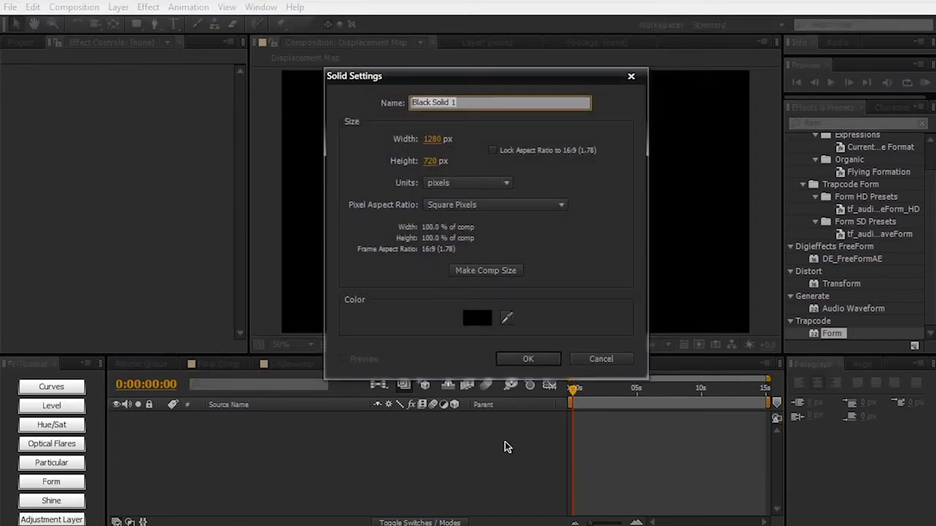
pyautogui.write('Map')
pyautogui.press('Return')
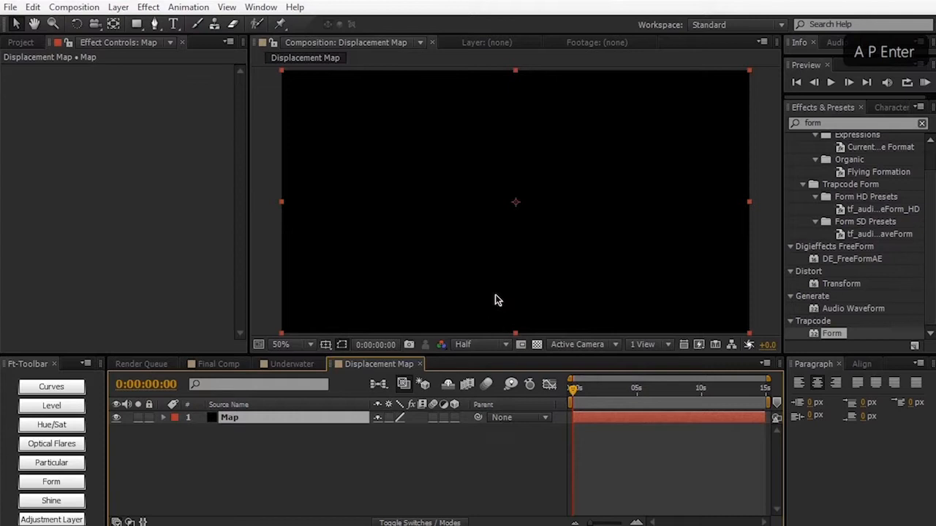
# Find the Fractal Noise effect and apply it to the Map solid, widening the space for its settings.
pyautogui.click(832, 123)
pyautogui.write('fractal')
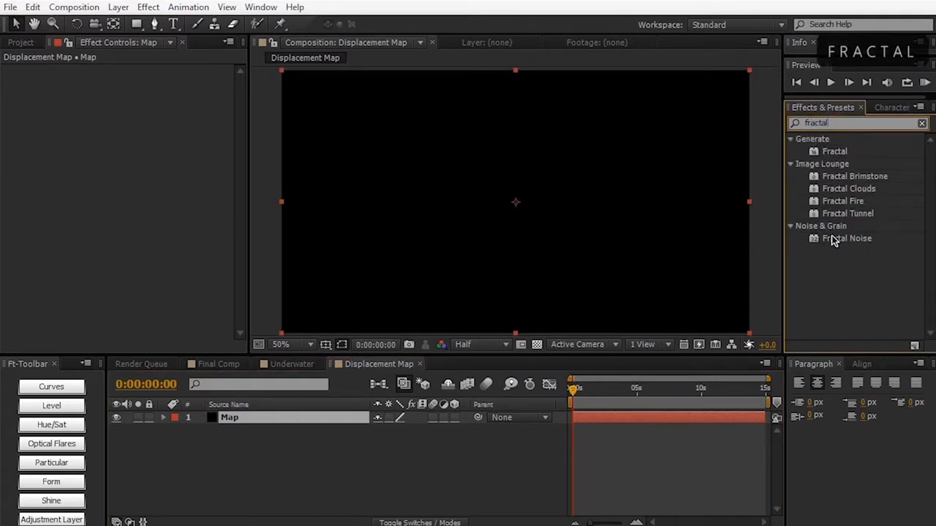
pyautogui.moveTo(841, 239); pyautogui.dragTo(587, 213)
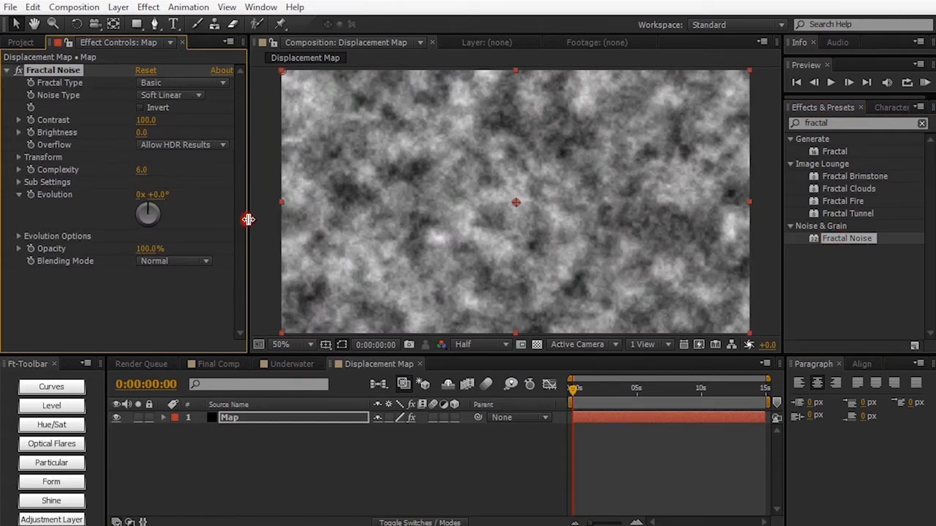
pyautogui.moveTo(249, 218); pyautogui.dragTo(263, 220)
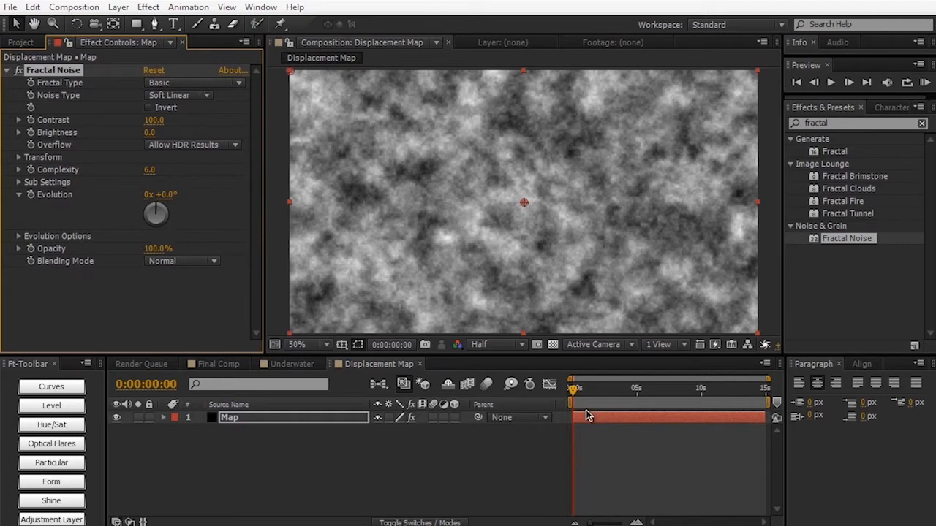
# Try out how the noise evolves by raising Fractal Noise's Evolution to 156°.
pyautogui.moveTo(584, 388)
pyautogui.mouseDown()
pyautogui.moveTo(721, 386)
pyautogui.moveTo(570, 389)
pyautogui.mouseUp()
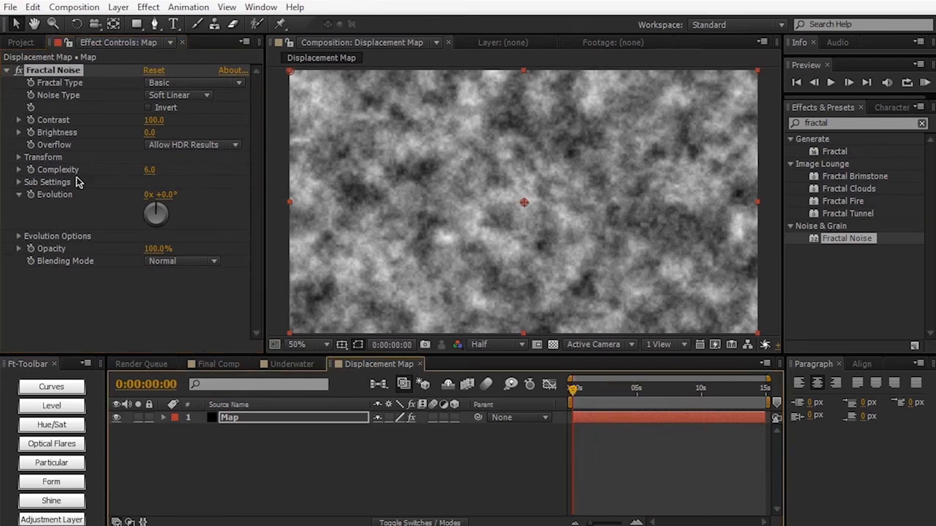
pyautogui.moveTo(169, 195); pyautogui.dragTo(191, 194)
pyautogui.moveTo(205, 192); pyautogui.dragTo(264, 184)
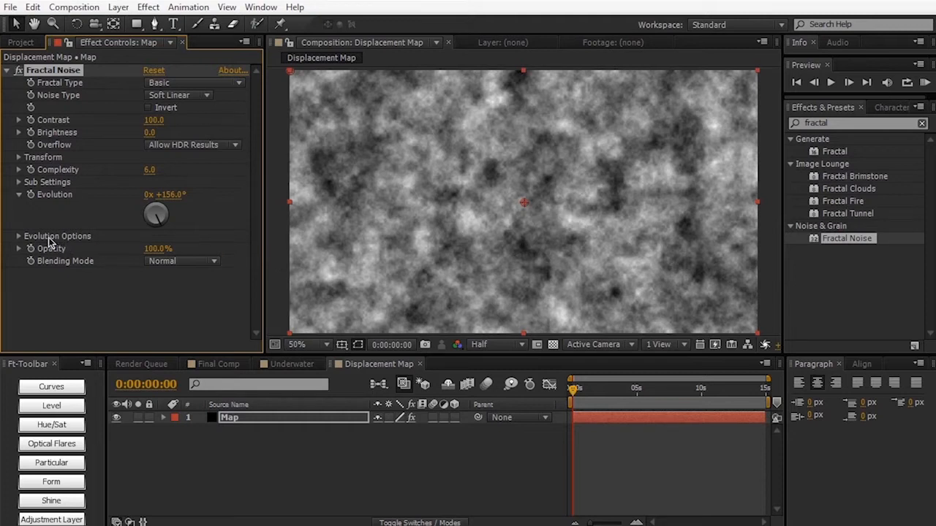
# Animate Fractal Noise's Evolution on the Map layer with the expression time*100.
pyautogui.keyDown('alt'); pyautogui.click(30, 195); pyautogui.keyUp('alt')
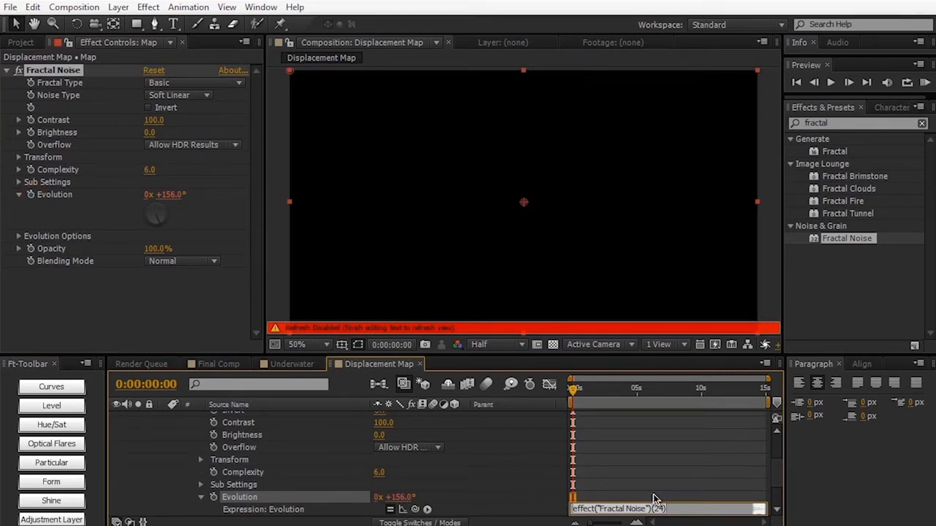
pyautogui.write('time')
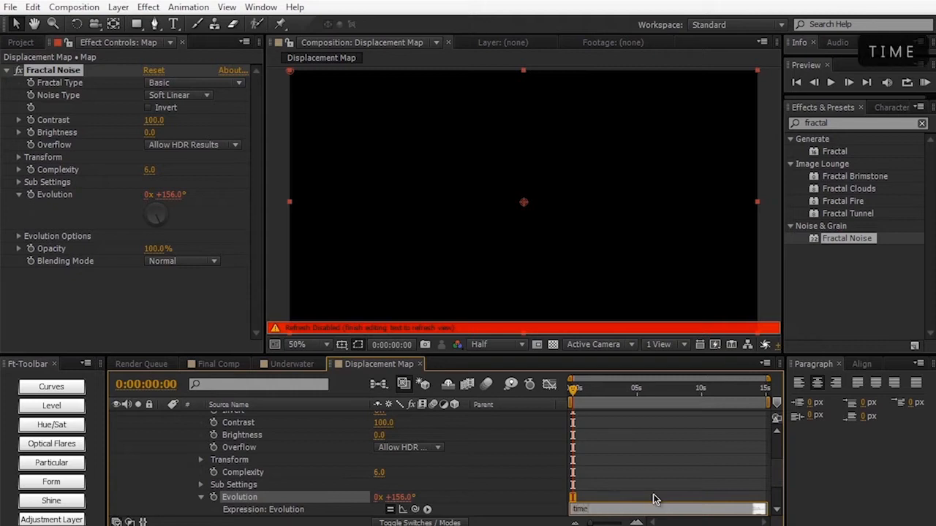
pyautogui.write('*100')
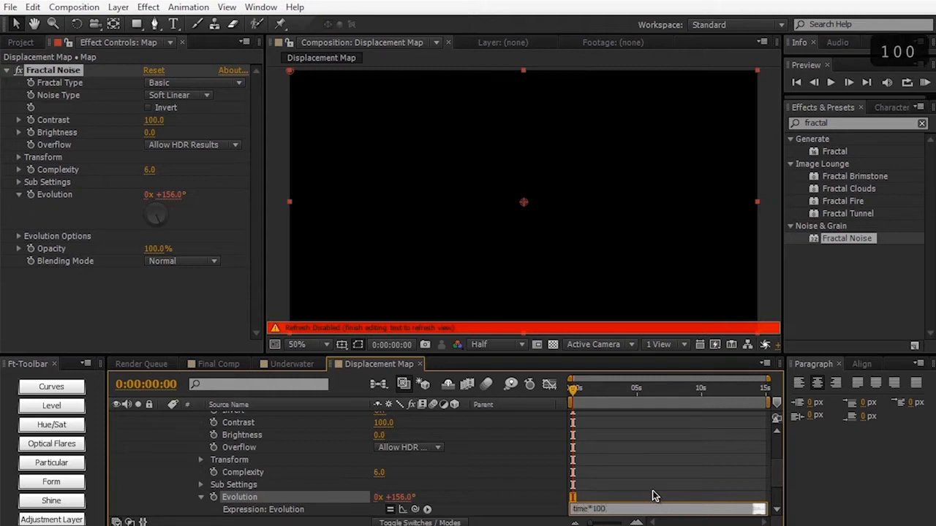
pyautogui.click(652, 476)
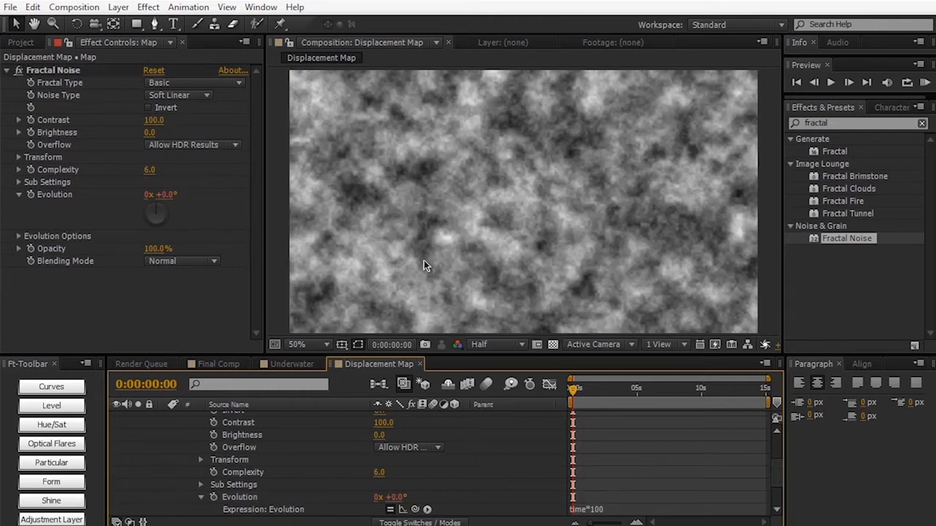
# Enlarge the timeline area and scrub through Displacement Map to preview the evolving noise.
pyautogui.moveTo(574, 393); pyautogui.dragTo(689, 383)
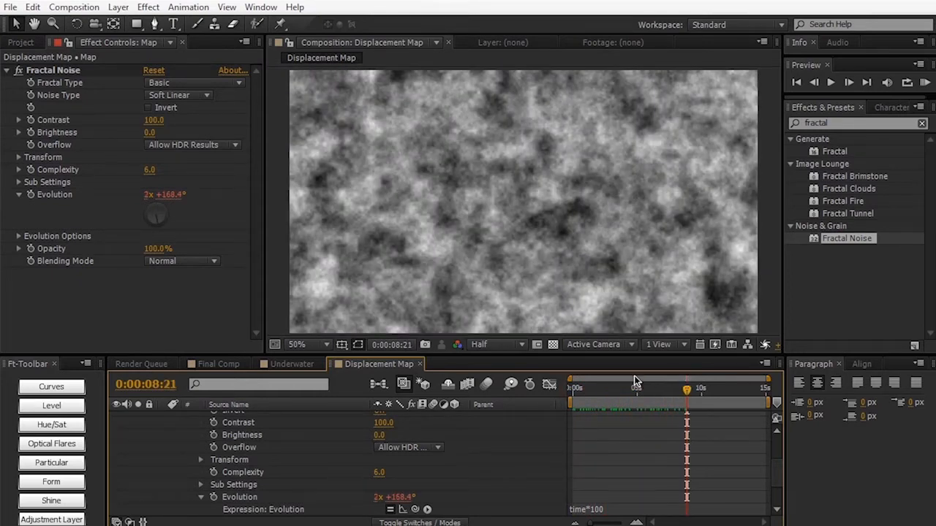
pyautogui.moveTo(534, 357); pyautogui.dragTo(556, 314)
pyautogui.click(587, 345)
pyautogui.moveTo(590, 355); pyautogui.dragTo(670, 356)
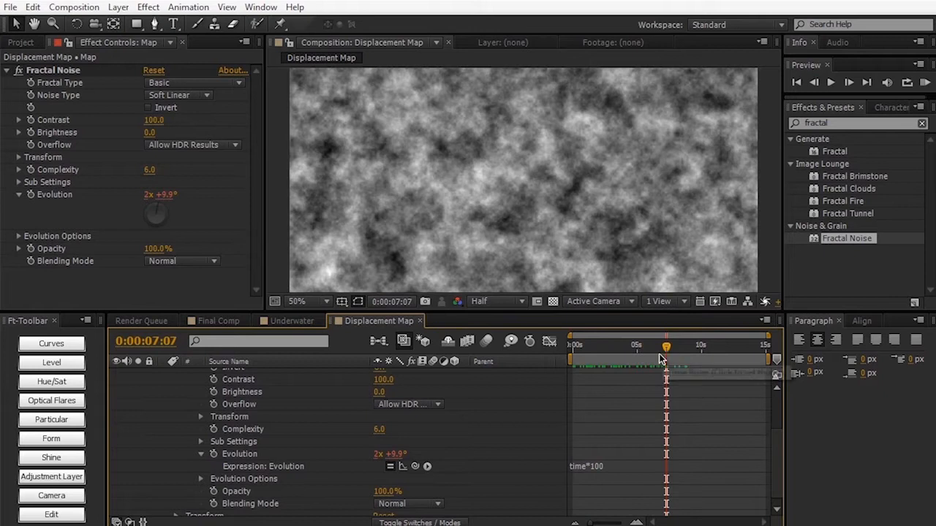
pyautogui.moveTo(667, 368)
pyautogui.mouseDown()
pyautogui.moveTo(607, 366)
pyautogui.moveTo(672, 362)
pyautogui.mouseUp()
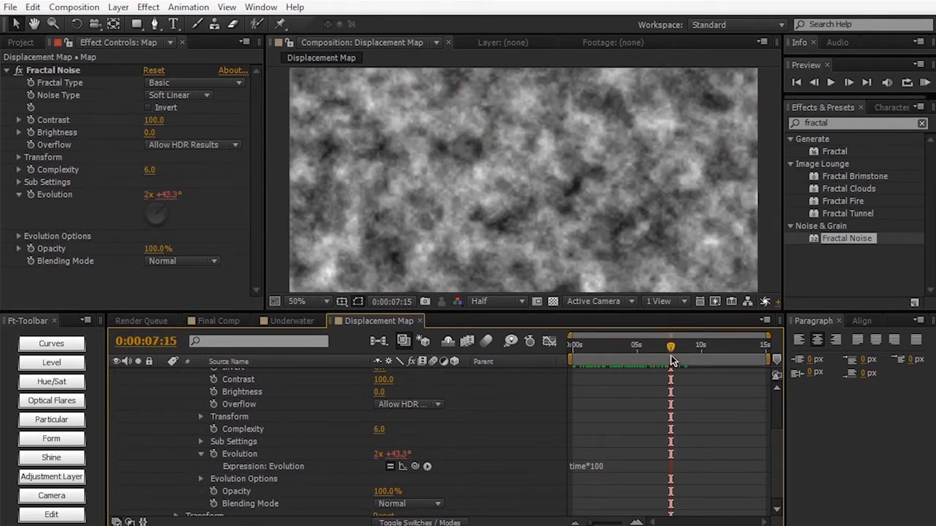
# Scrub through Final Comp to 0:00:05:03 to examine how the water surface moves.
pyautogui.click(293, 320)
pyautogui.click(219, 320)
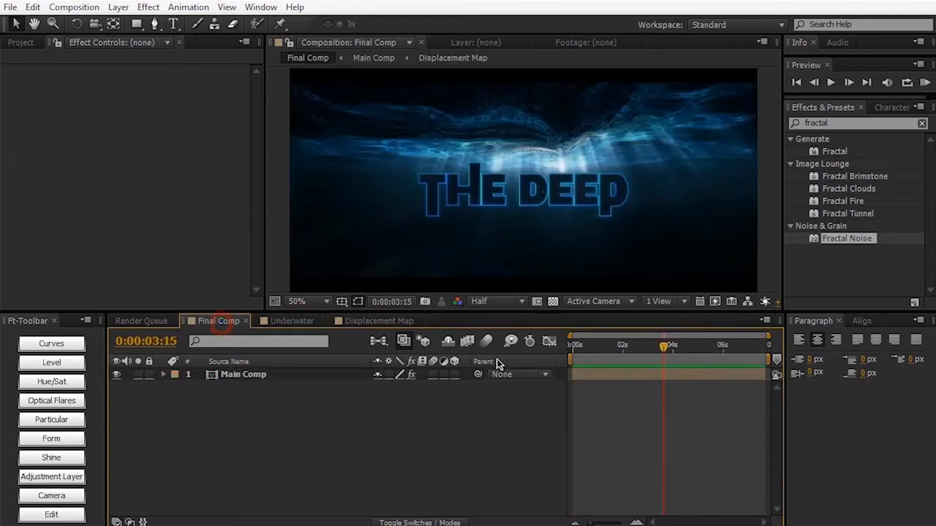
pyautogui.moveTo(583, 349); pyautogui.dragTo(701, 344)
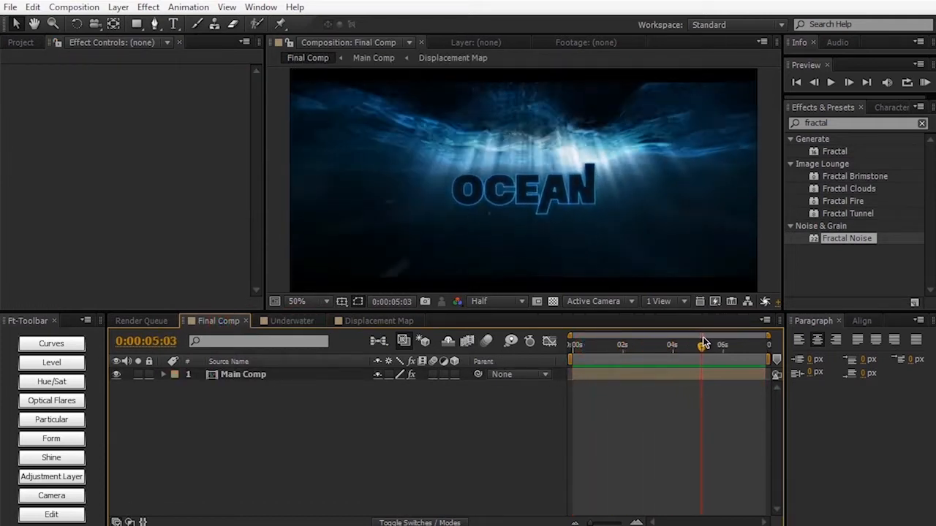
# In Displacement Map, set the vertical Offset Turbulence of the Map layer's Fractal Noise to 694.
pyautogui.click(379, 321)
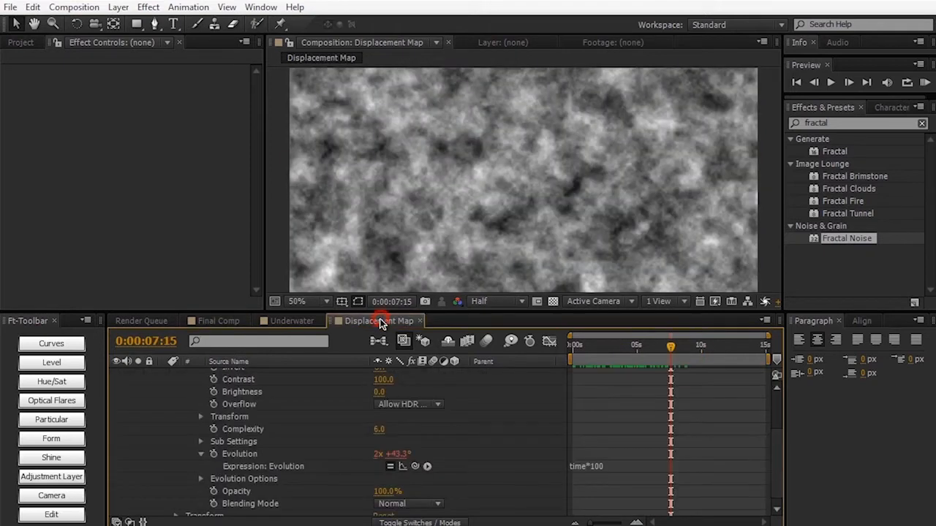
pyautogui.scroll(3, 258, 384)
pyautogui.click(245, 380)
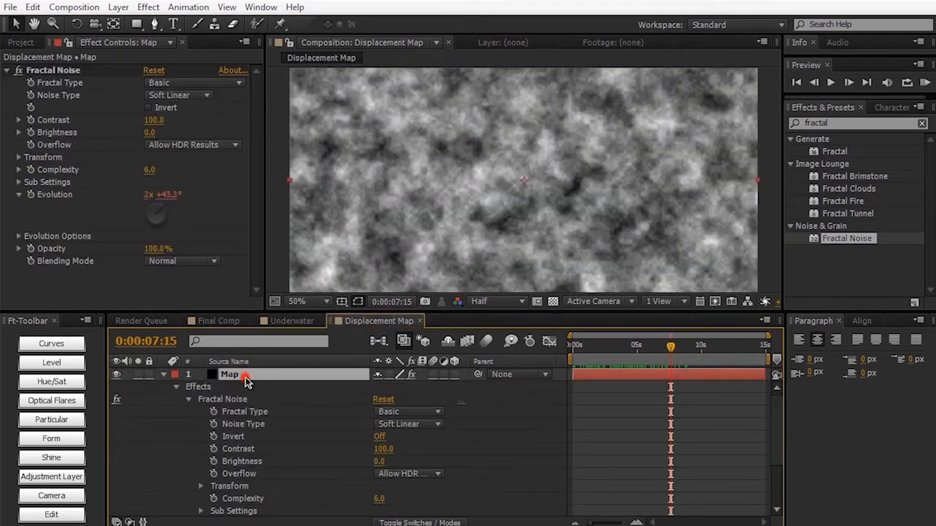
pyautogui.click(19, 157)
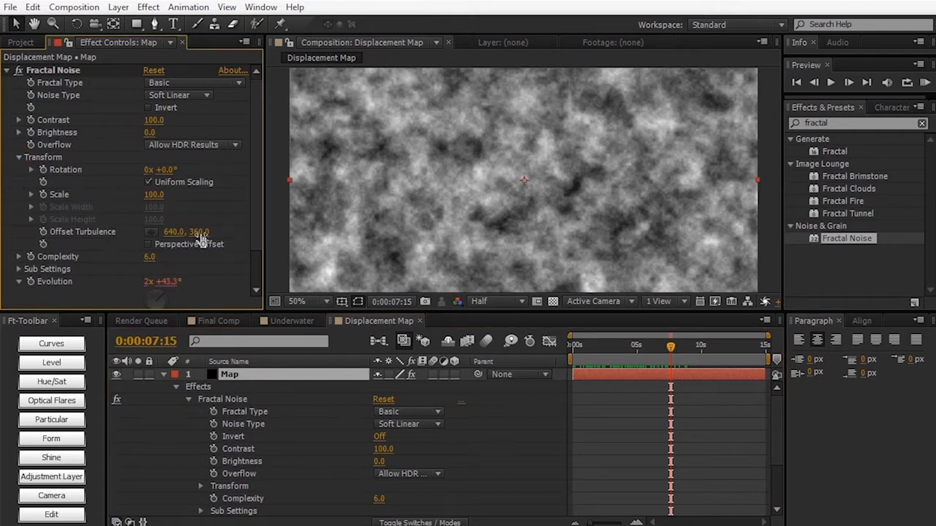
pyautogui.moveTo(199, 233); pyautogui.dragTo(552, 238)
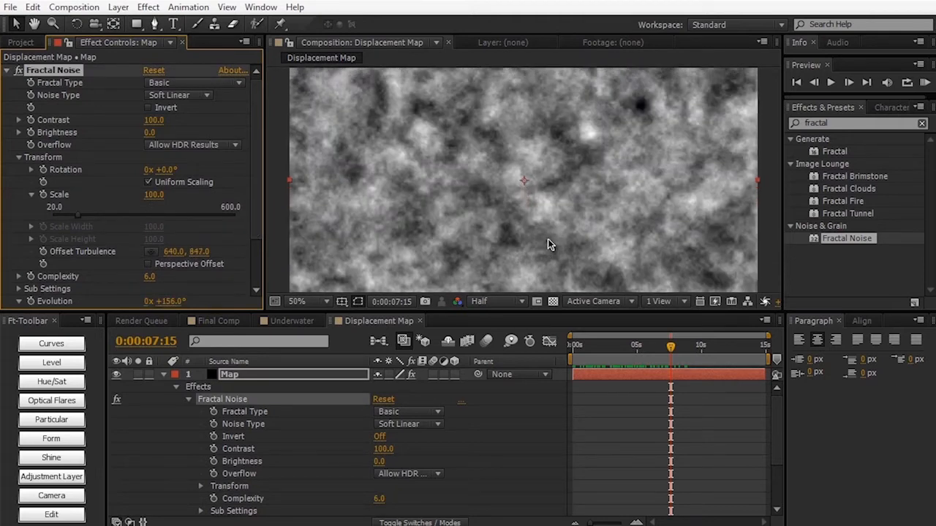
pyautogui.moveTo(196, 252); pyautogui.dragTo(120, 274)
# Animate Offset Turbulence with a keyframe at 0:00:00:00 and a vertical value of 3500 at 0:00:14:23.
pyautogui.moveTo(621, 347); pyautogui.dragTo(570, 348)
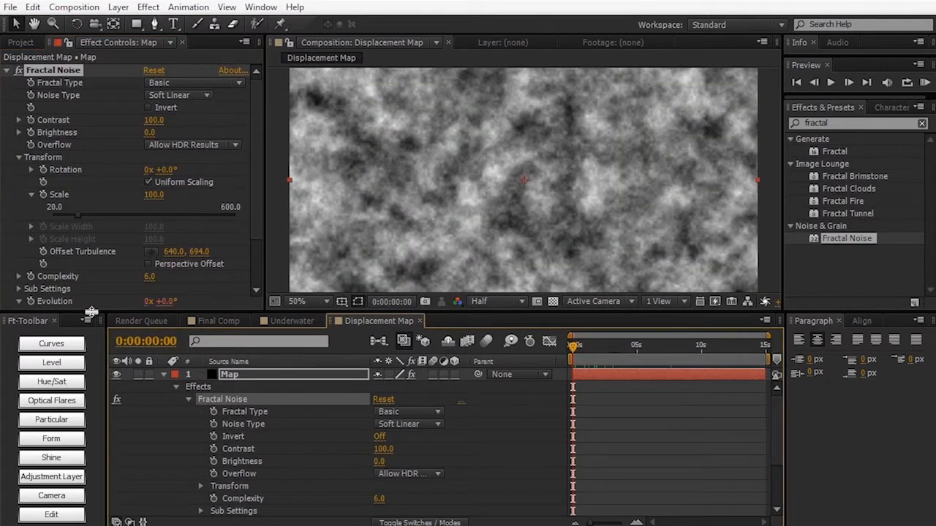
pyautogui.click(43, 252)
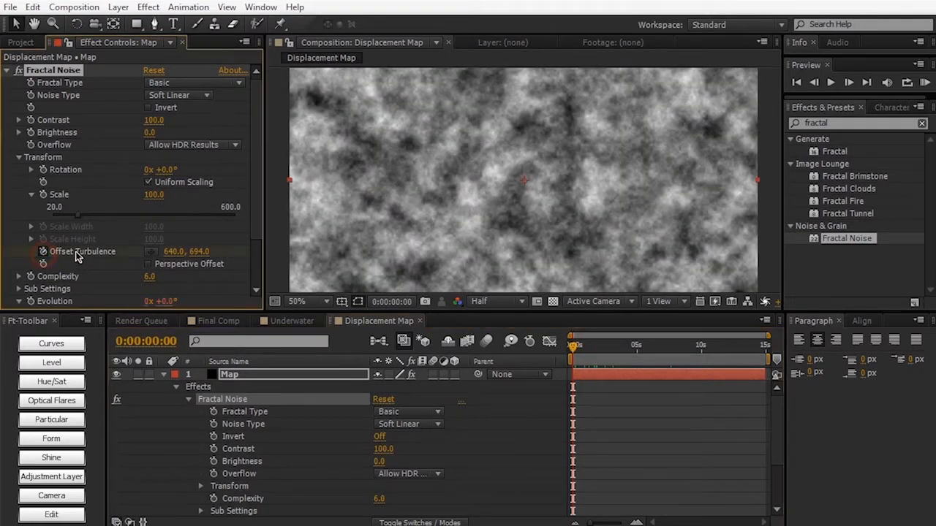
pyautogui.moveTo(635, 348); pyautogui.dragTo(780, 359)
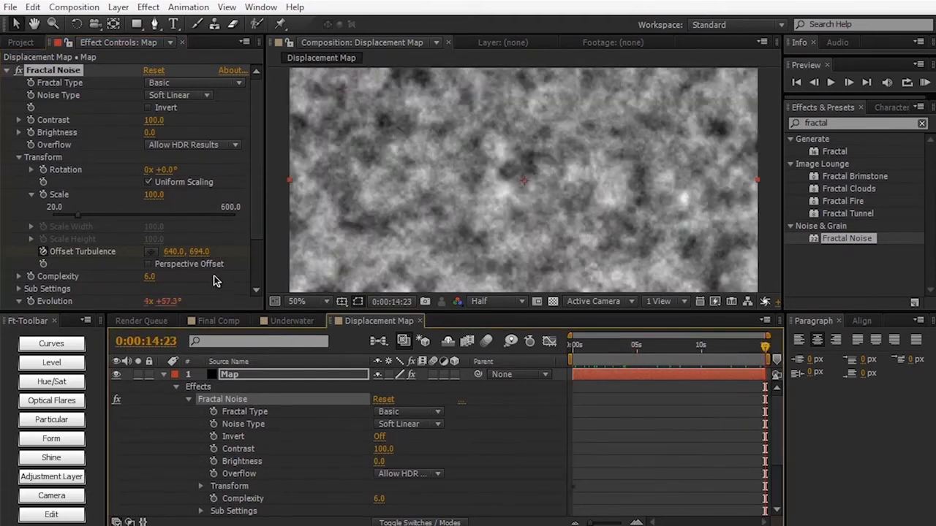
pyautogui.click(201, 252)
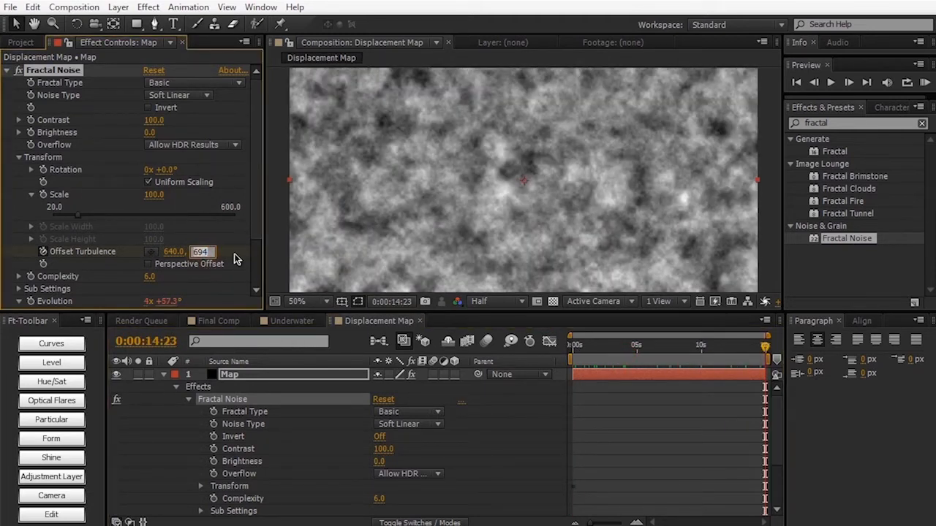
pyautogui.write('3500')
pyautogui.press('KP_Enter')
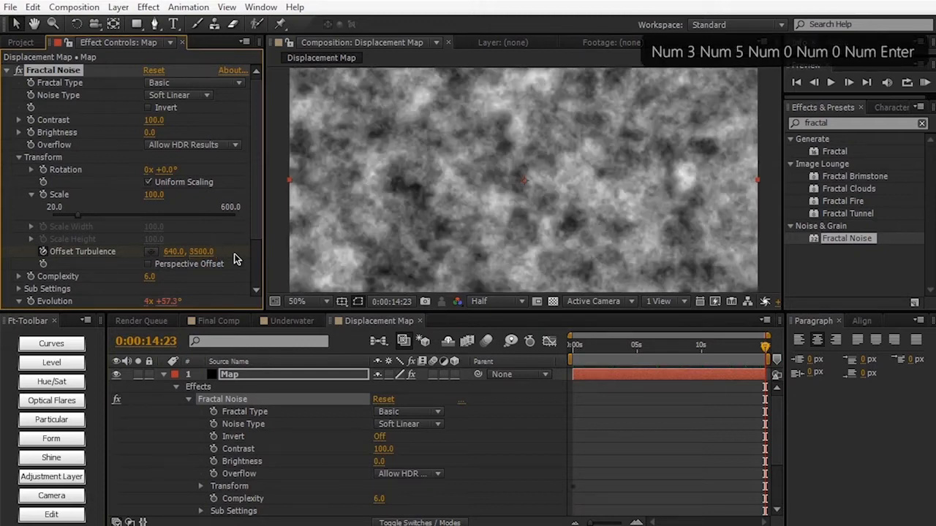
# Preview the drifting noise and compare the flat Underwater grid with the waves in Final Comp at 0:00:02:13.
pyautogui.moveTo(585, 349); pyautogui.dragTo(663, 348)
pyautogui.click(290, 321)
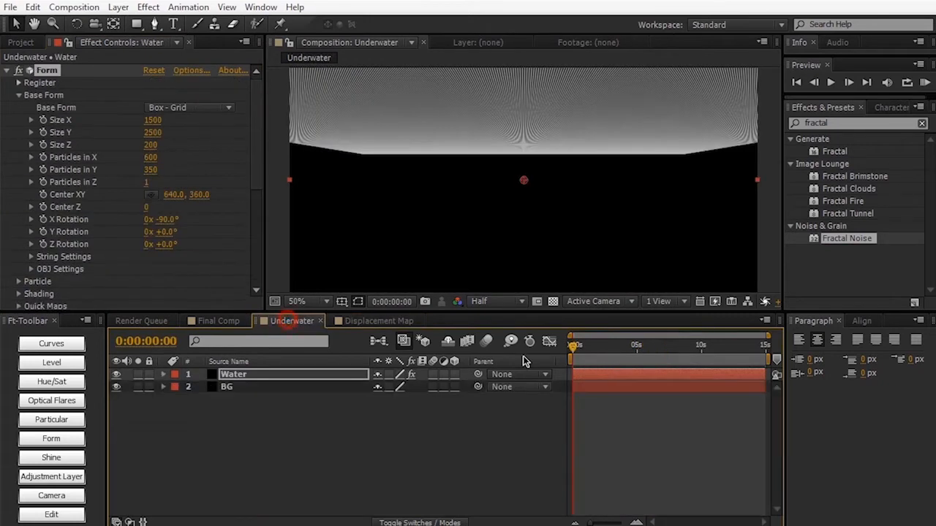
pyautogui.click(214, 321)
pyautogui.moveTo(586, 350); pyautogui.dragTo(636, 350)
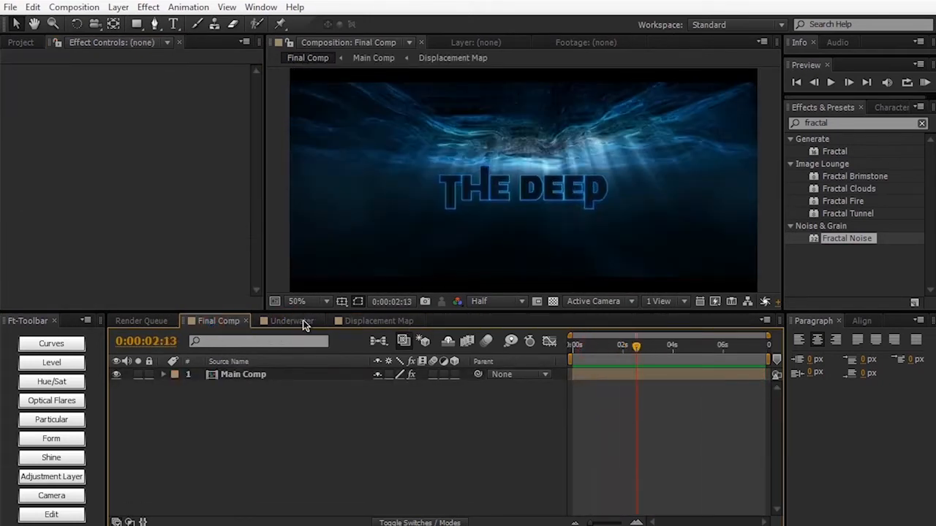
# Add the Displacement Map composition to Underwater between the Water and BG layers and hide it.
pyautogui.click(346, 322)
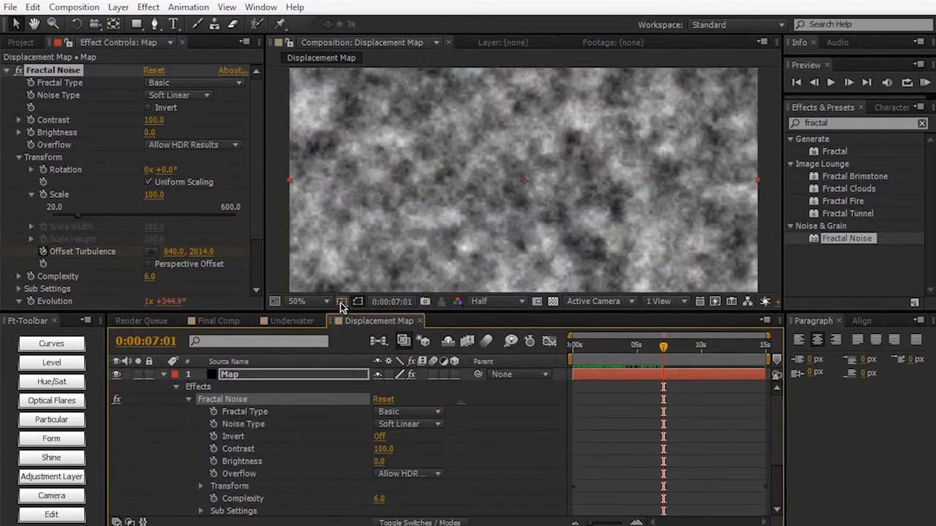
pyautogui.click(293, 321)
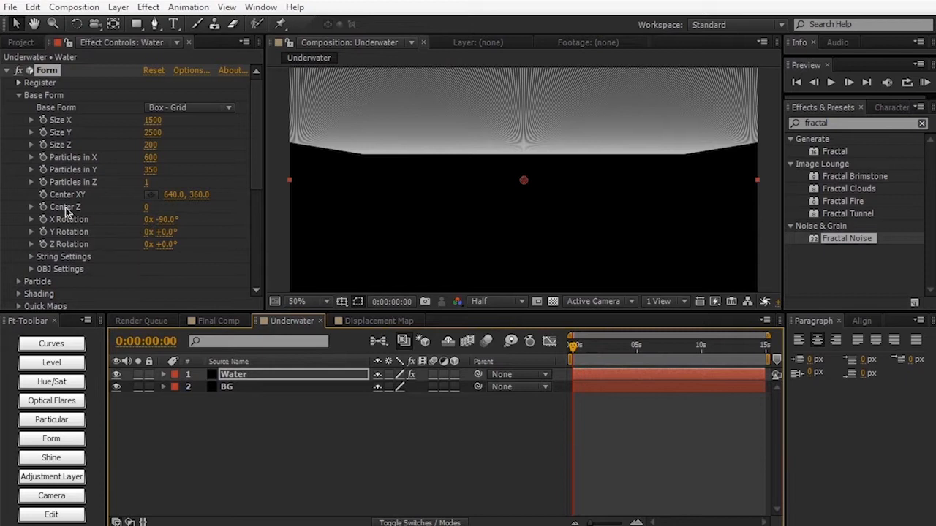
pyautogui.click(21, 42)
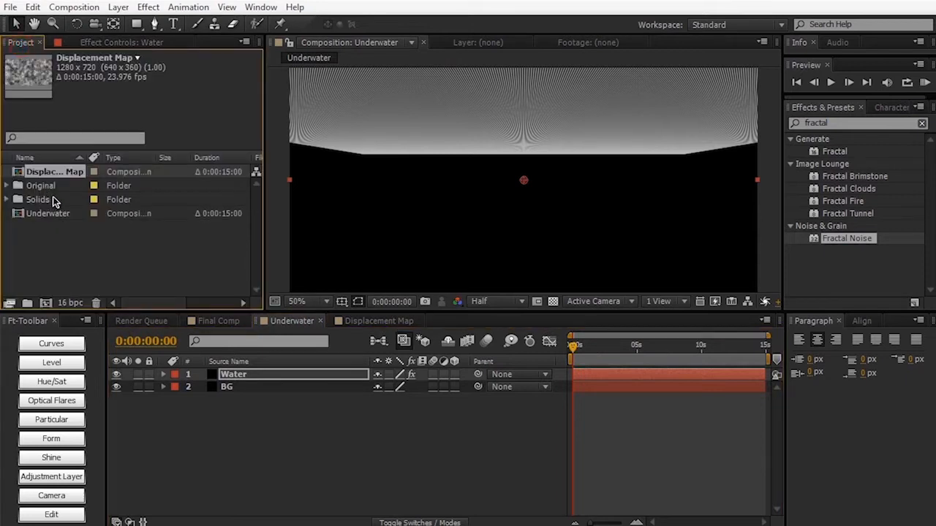
pyautogui.moveTo(53, 173); pyautogui.dragTo(241, 384)
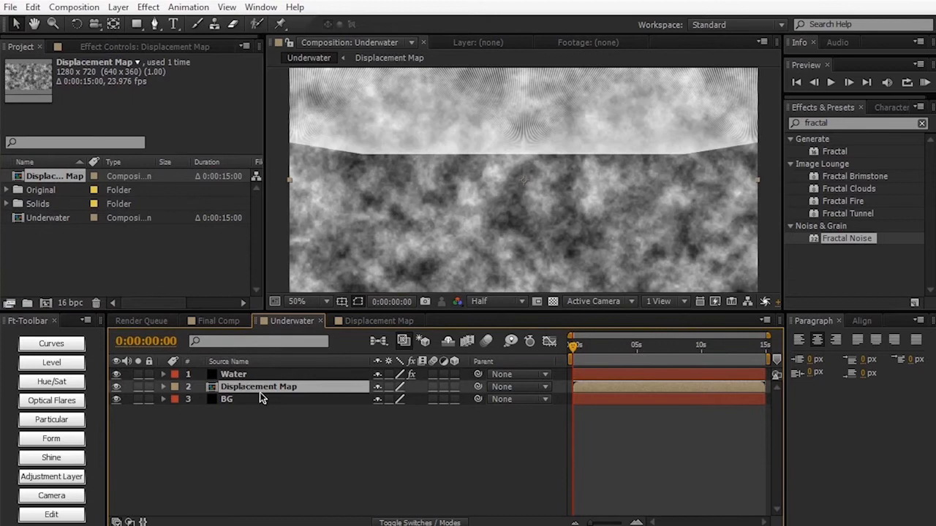
pyautogui.click(115, 387)
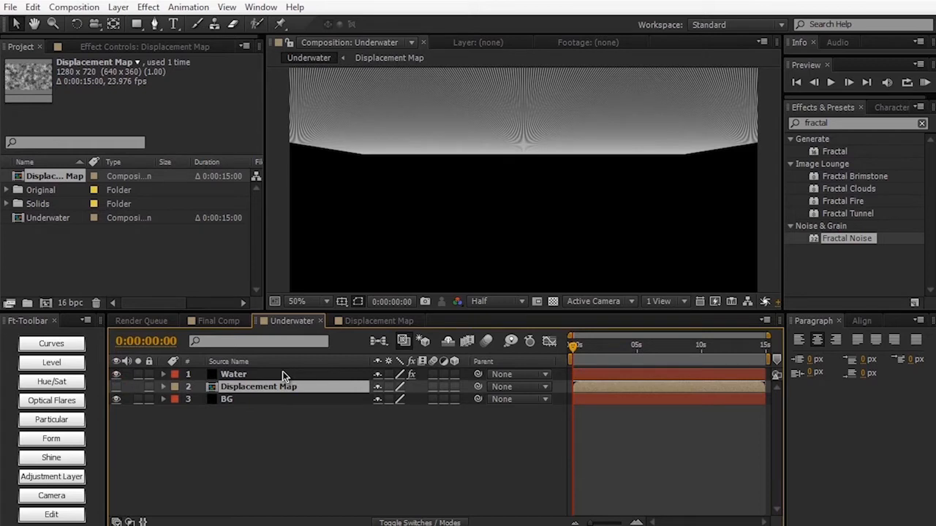
# In the Displacement layer map of Water's Form effect, set Map Over to XY and Layer for XYZ to Displacement Map, and preview the waves.
pyautogui.click(250, 375)
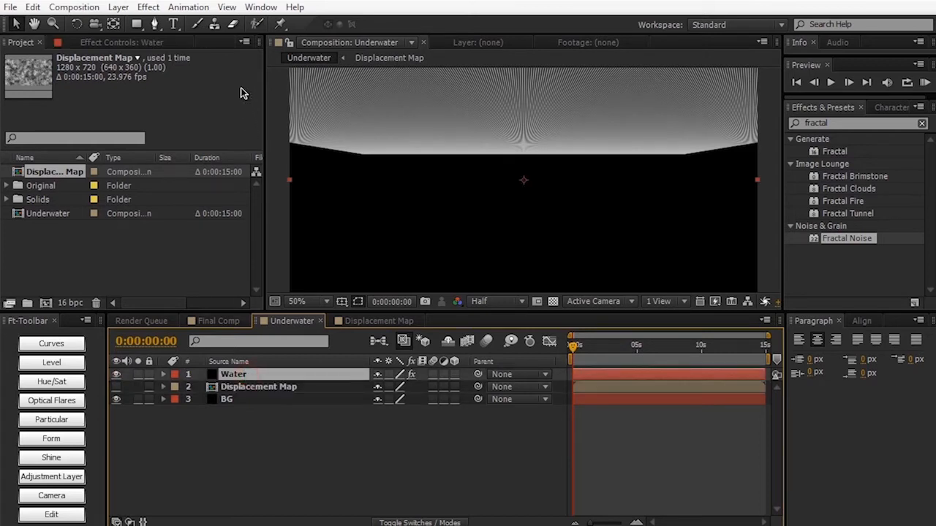
pyautogui.click(100, 42)
pyautogui.moveTo(260, 113); pyautogui.dragTo(261, 183)
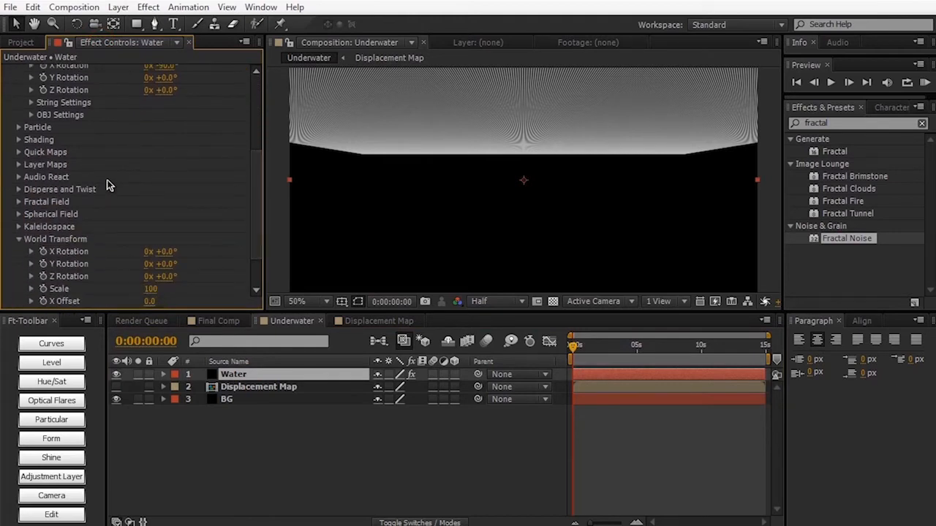
pyautogui.click(18, 165)
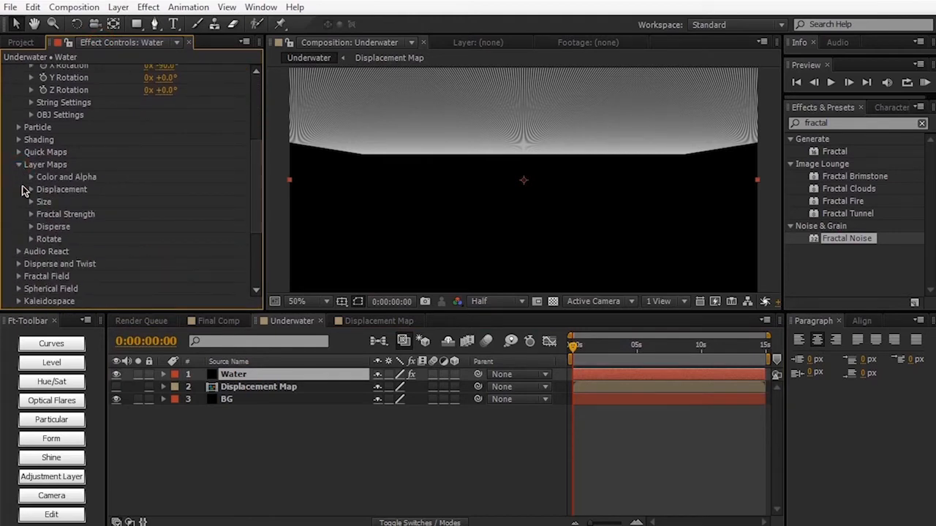
pyautogui.click(31, 190)
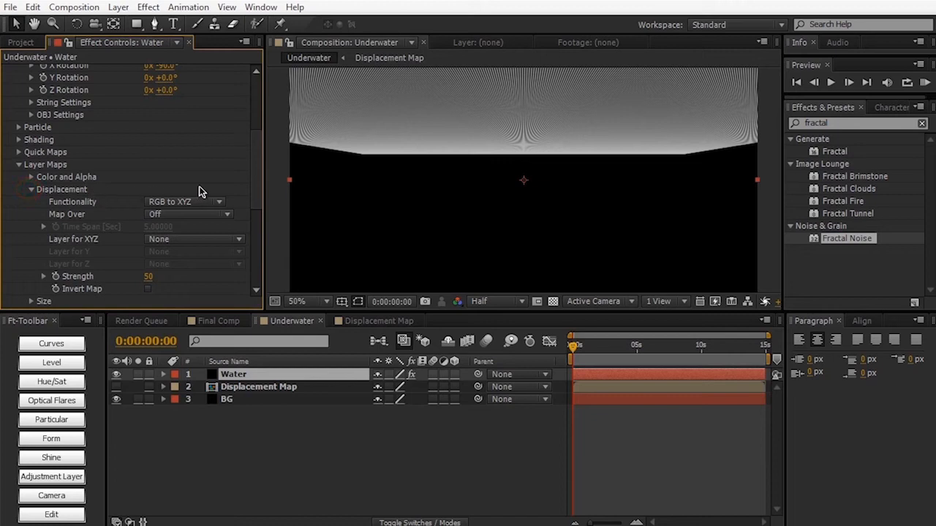
pyautogui.click(202, 213)
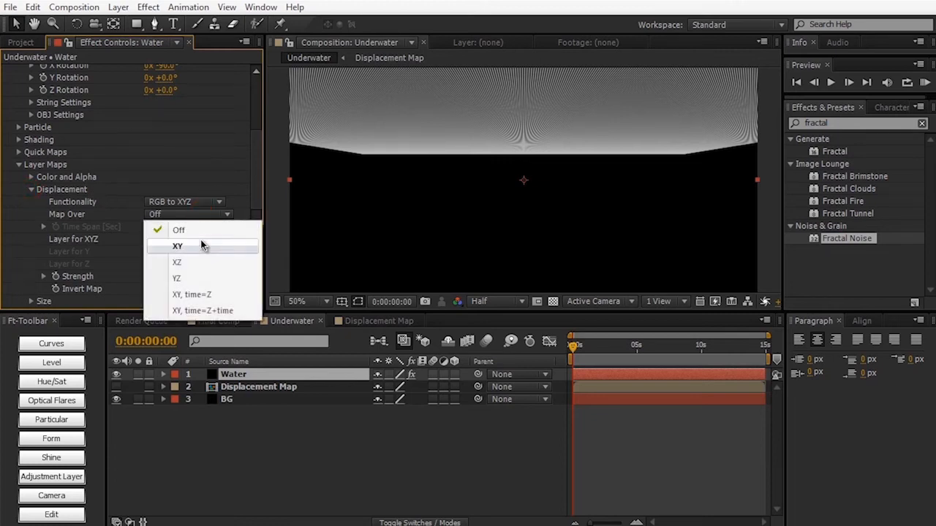
pyautogui.click(203, 246)
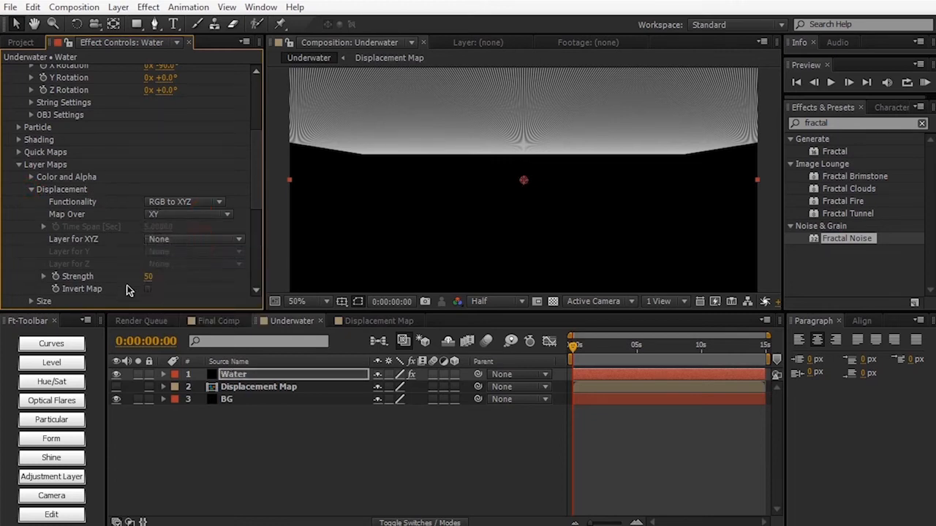
pyautogui.click(168, 239)
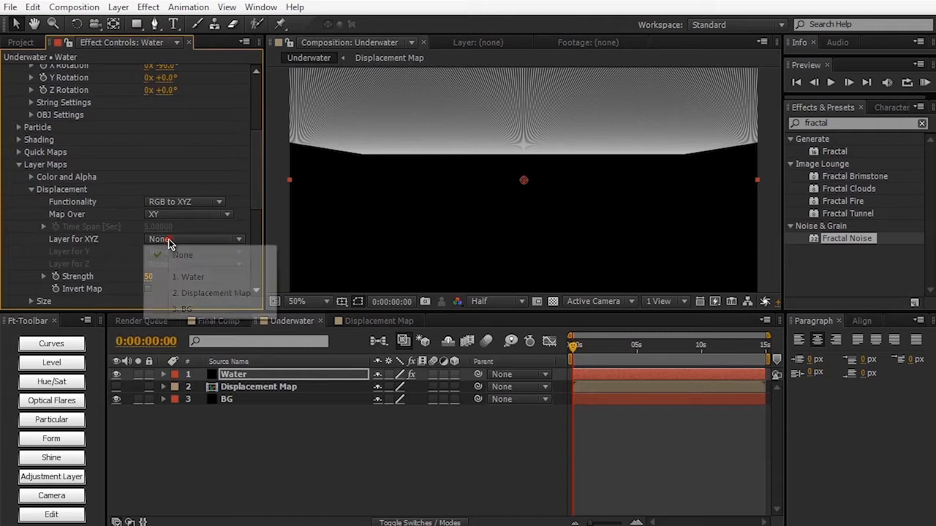
pyautogui.click(205, 292)
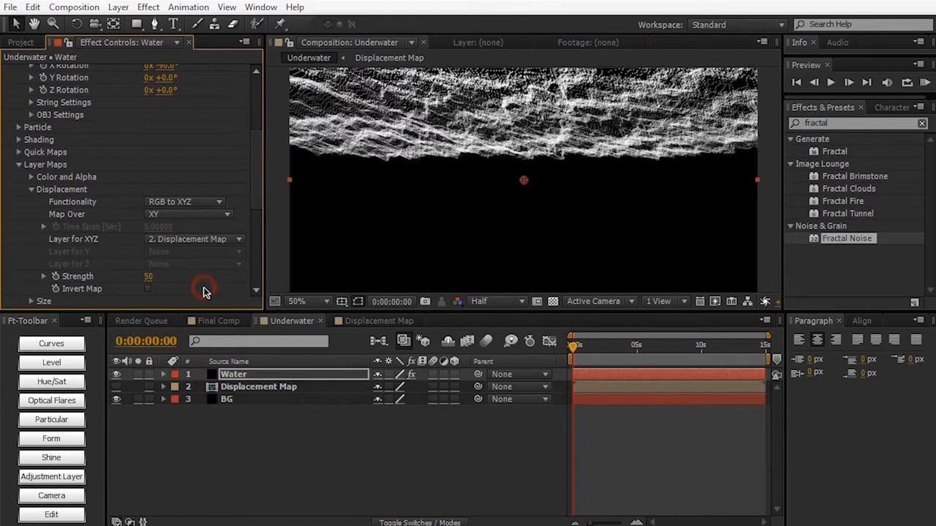
pyautogui.moveTo(404, 312); pyautogui.dragTo(404, 356)
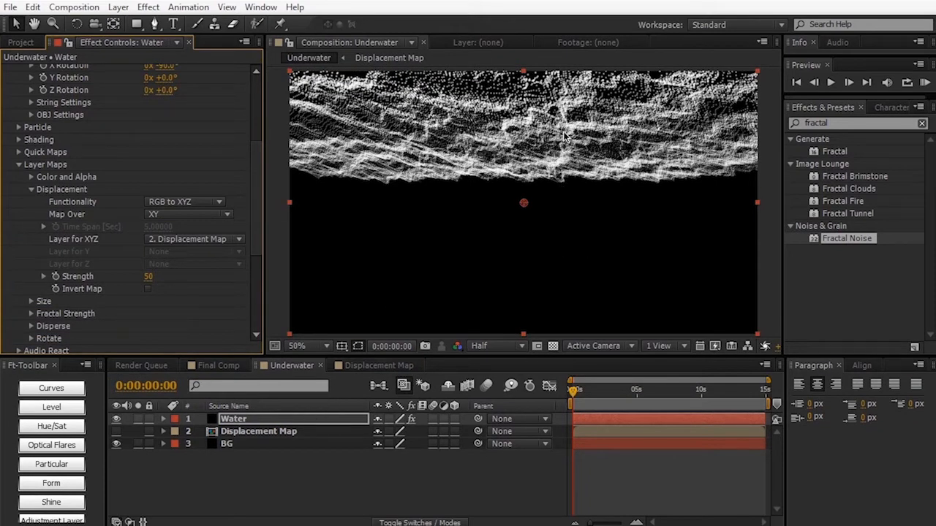
pyautogui.press('KP_0')
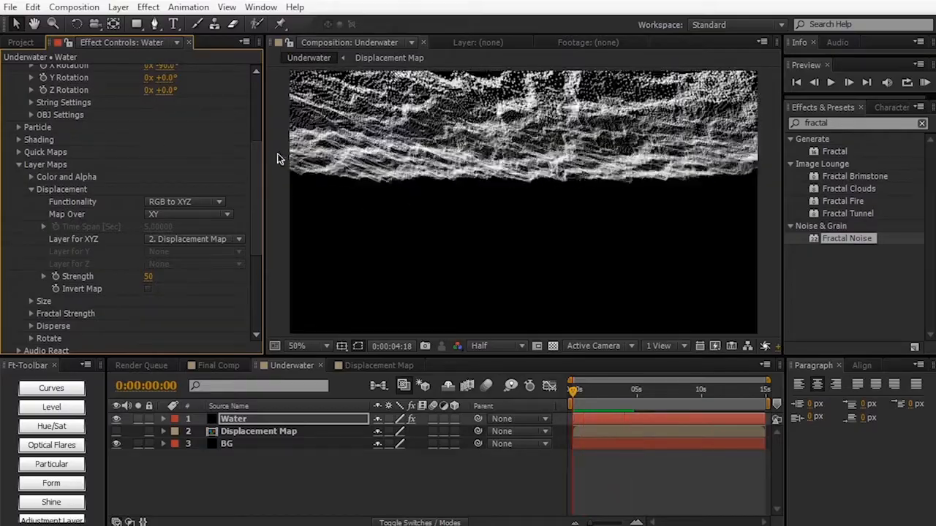
# Apply CC Vector Blur to the Water layer with an Amount of 50.
pyautogui.click(902, 123)
pyautogui.write('ve')
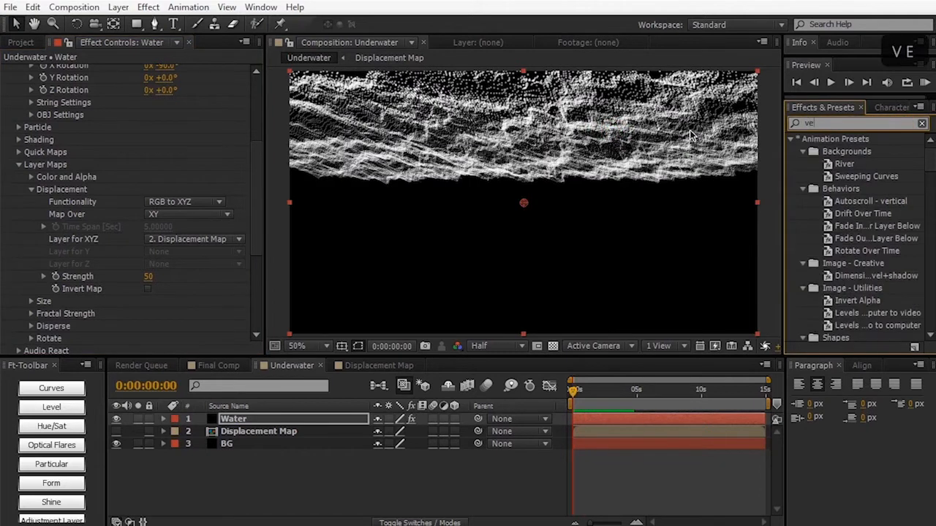
pyautogui.write('ctor')
pyautogui.moveTo(835, 162); pyautogui.dragTo(210, 198)
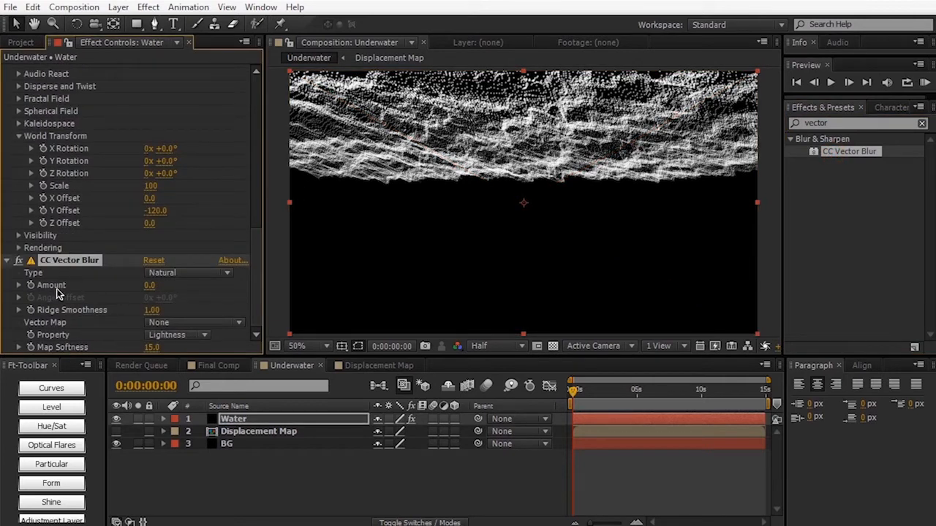
pyautogui.click(154, 287)
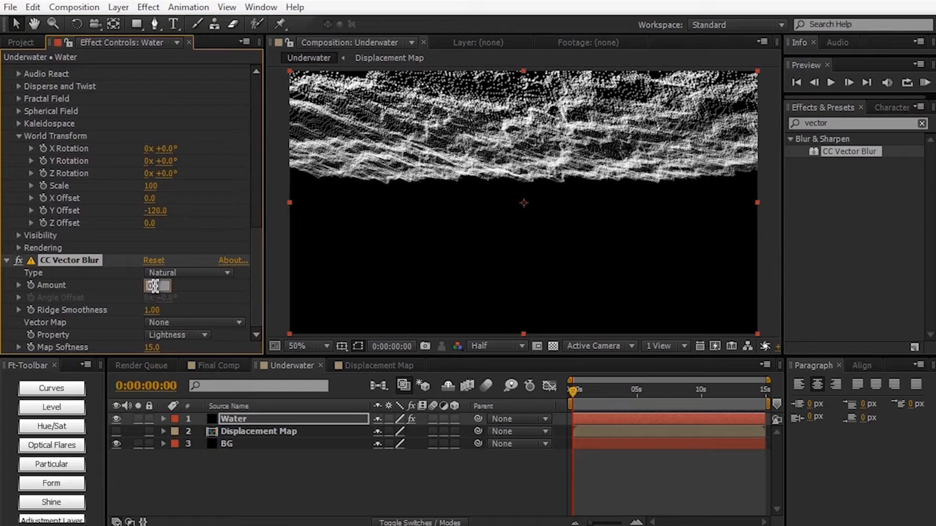
pyautogui.write('50')
pyautogui.press('Return')
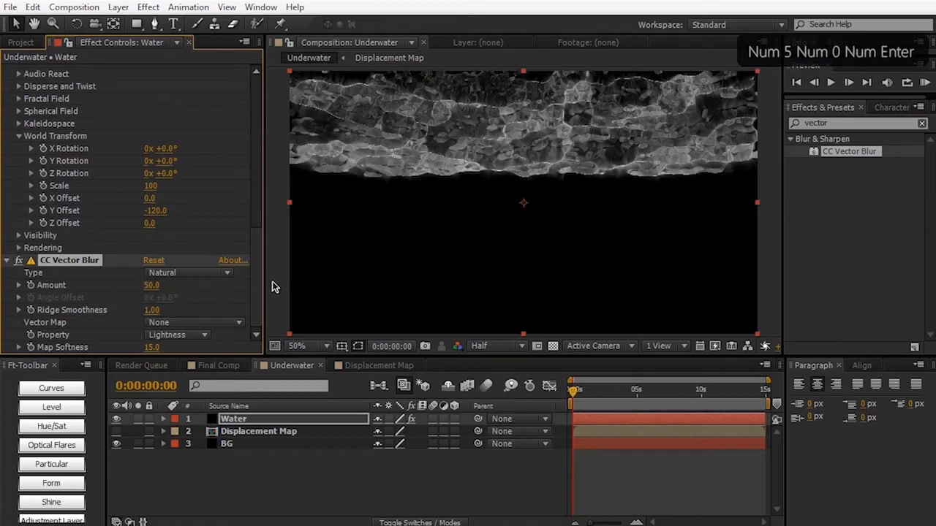
# Set the CC Vector Blur Type to Perpendicular, Ridge Smoothness to 0 and Map Softness to 20.
pyautogui.click(197, 275)
pyautogui.click(194, 323)
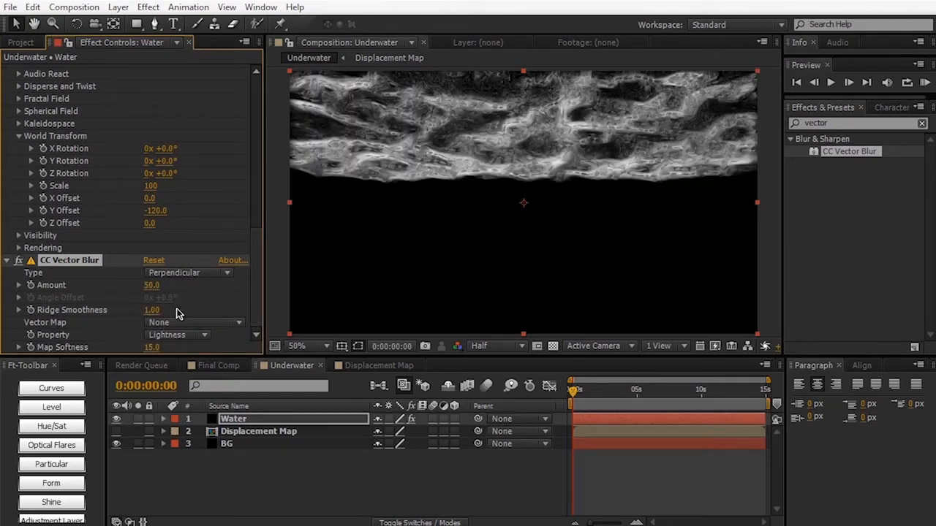
pyautogui.click(152, 310)
pyautogui.write('0')
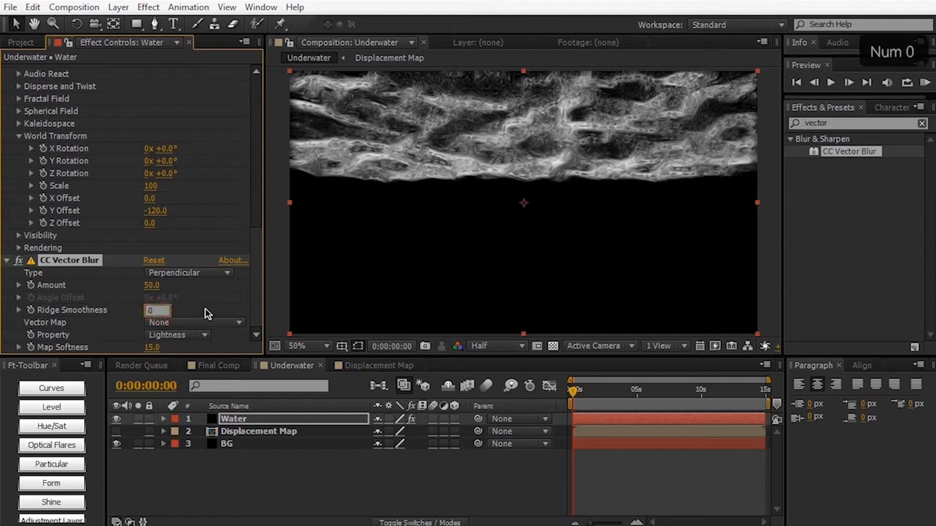
pyautogui.click(151, 347)
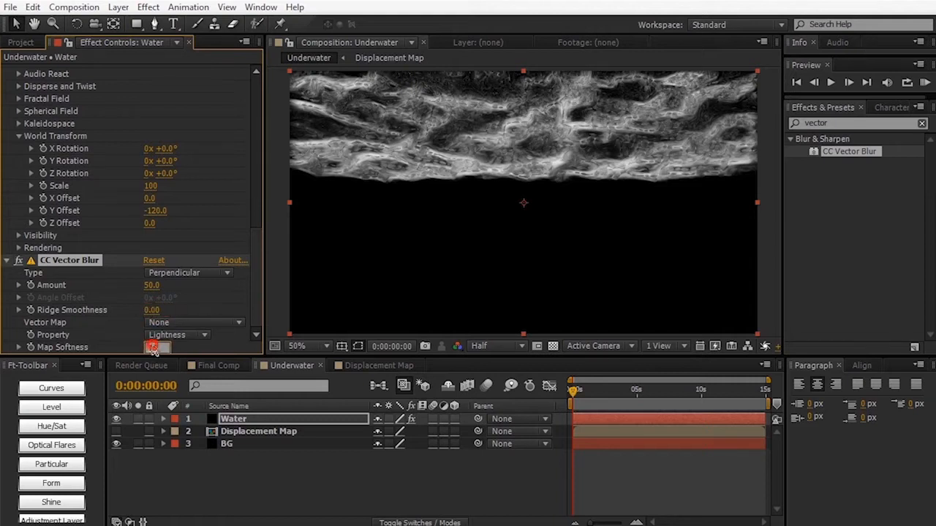
pyautogui.write('20')
pyautogui.press('KP_Enter')
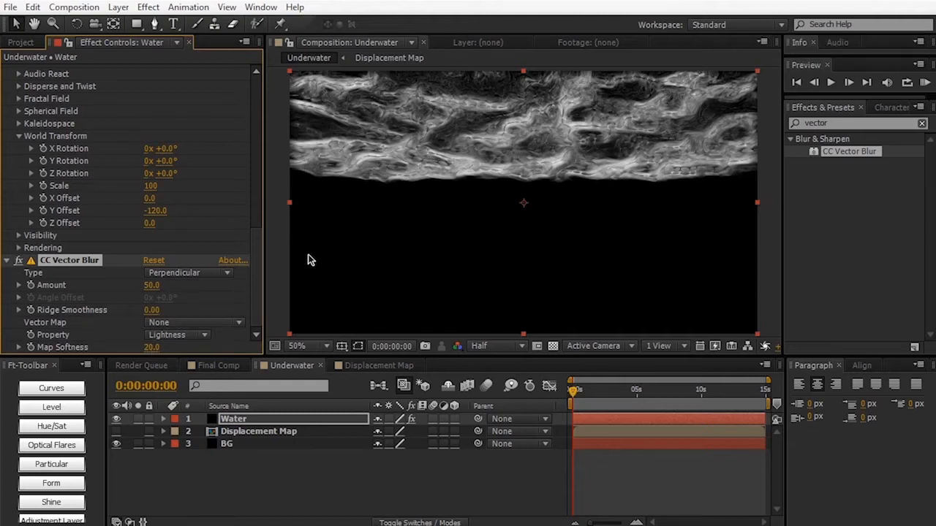
# Check the blurred water at 0:00:02:23 and 0:00:04:08 and play a preview of its motion.
pyautogui.click(611, 392)
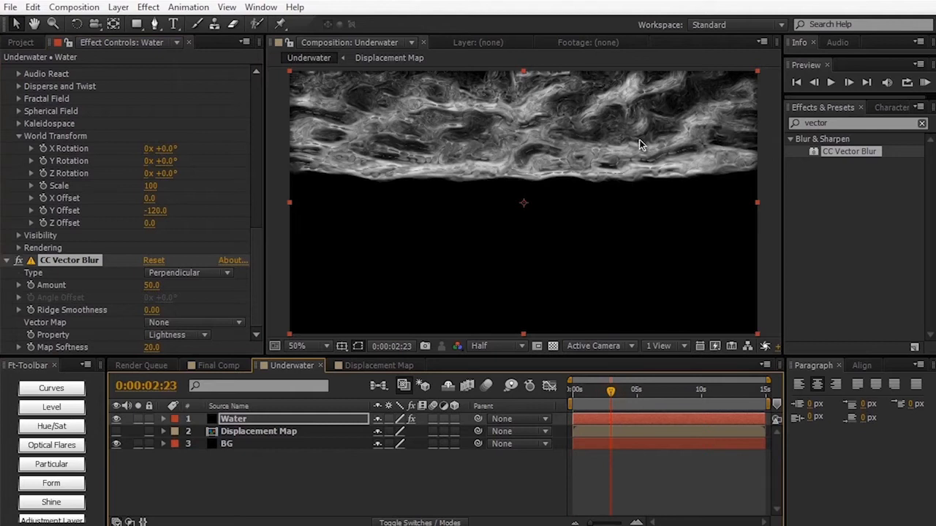
pyautogui.click(630, 393)
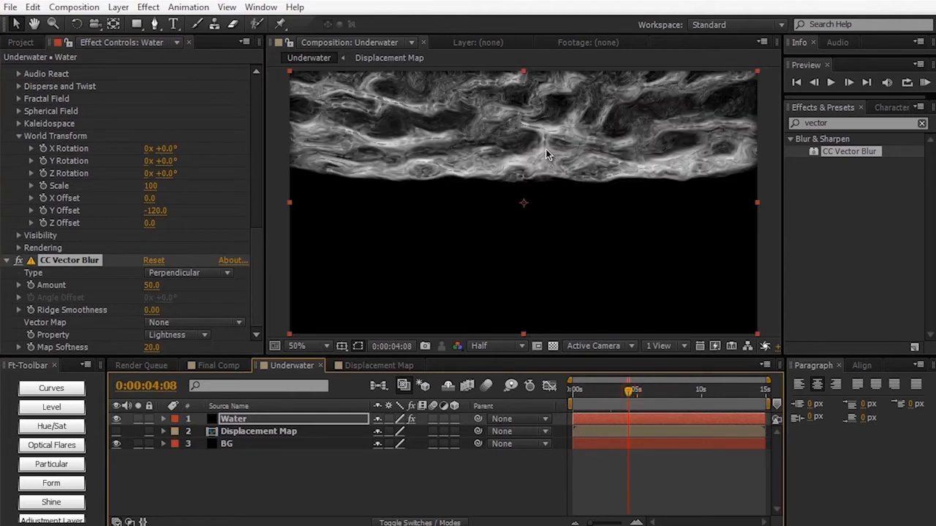
pyautogui.press('KP_0')
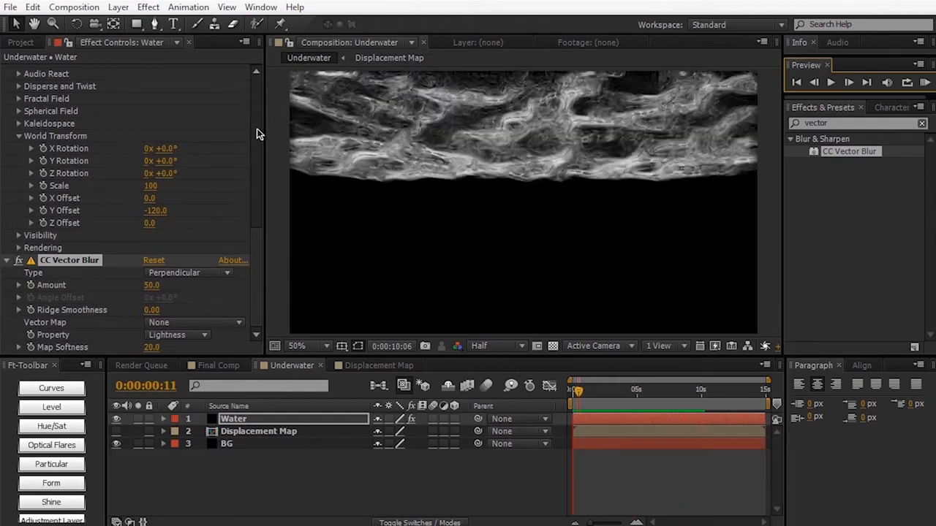
# Change the Form particle Color on the Water layer to a light blue.
pyautogui.moveTo(259, 187); pyautogui.dragTo(259, 159)
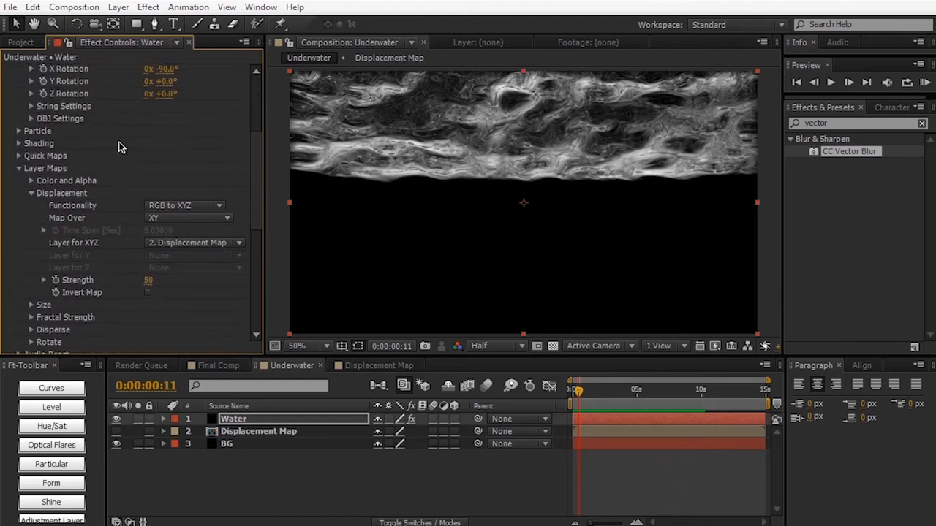
pyautogui.click(19, 135)
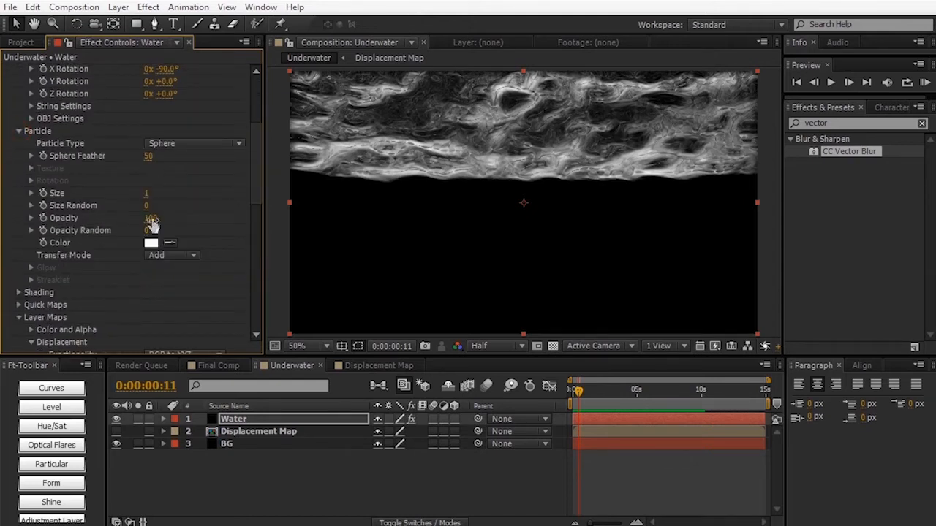
pyautogui.click(150, 244)
pyautogui.moveTo(454, 278); pyautogui.dragTo(458, 310)
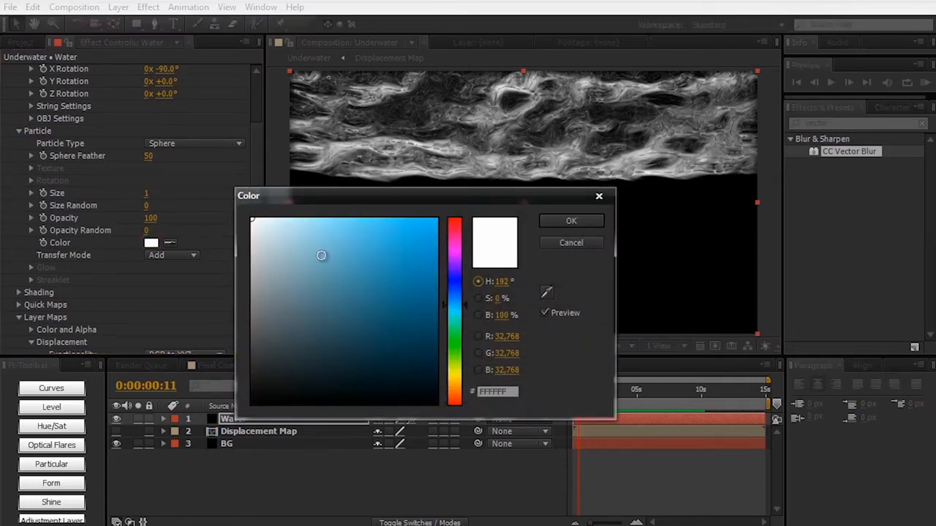
pyautogui.moveTo(282, 222); pyautogui.dragTo(290, 222)
pyautogui.click(571, 221)
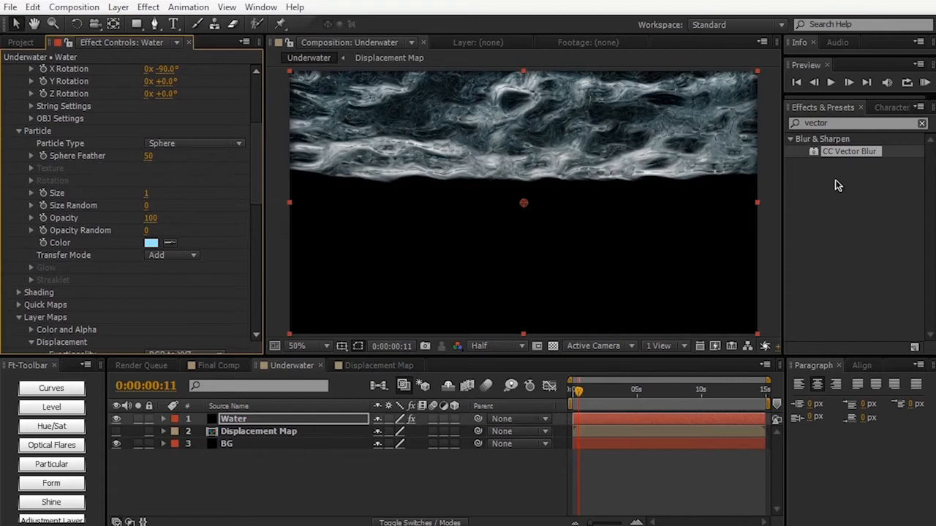
# Apply the Trapcode Shine effect to the Water layer, placing it between Form and CC Vector Blur.
pyautogui.click(855, 123)
pyautogui.write('shine')
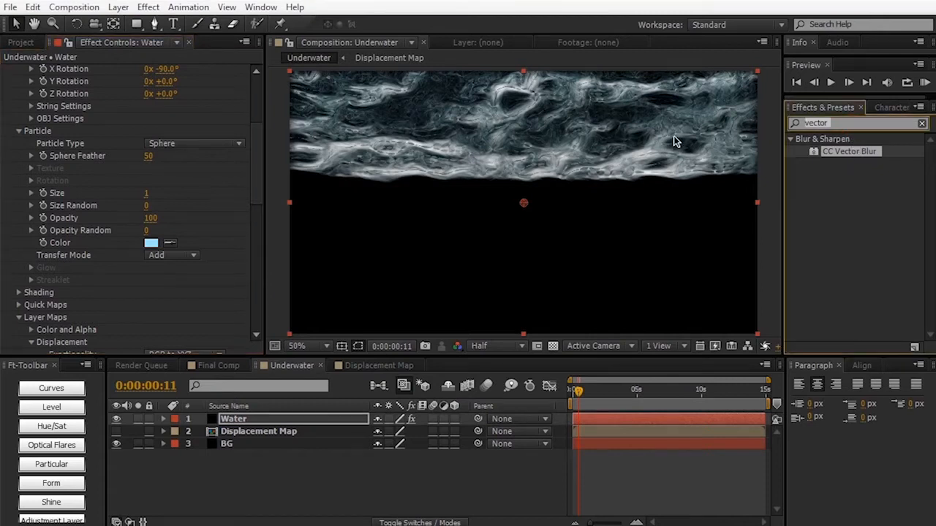
pyautogui.moveTo(832, 151); pyautogui.dragTo(231, 302)
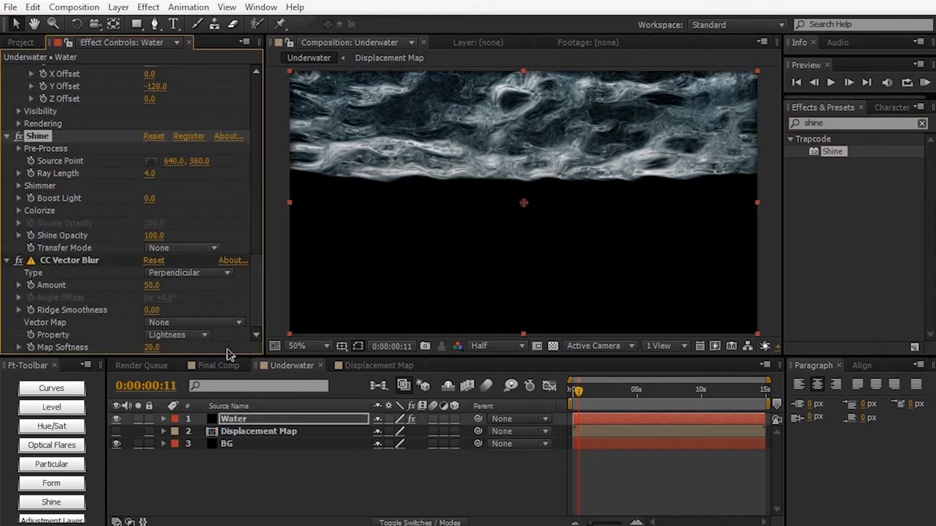
# Examine the light rays in Final Comp and return to the Water layer's Shine settings in Underwater.
pyautogui.click(219, 366)
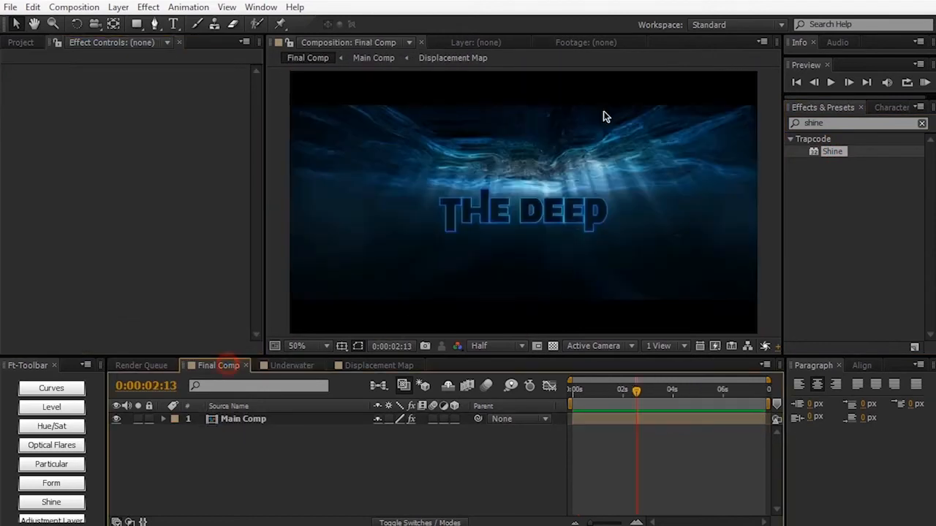
pyautogui.click(367, 366)
pyautogui.click(292, 366)
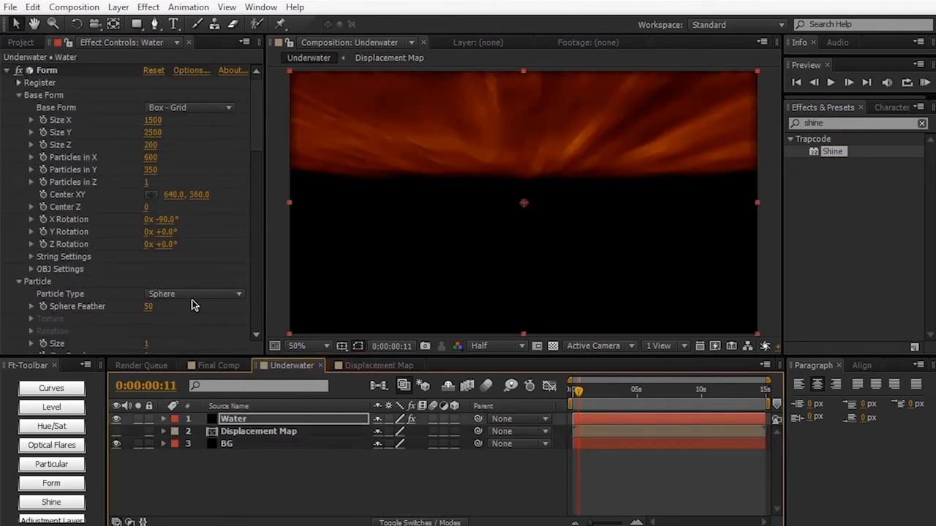
pyautogui.moveTo(259, 127); pyautogui.dragTo(262, 315)
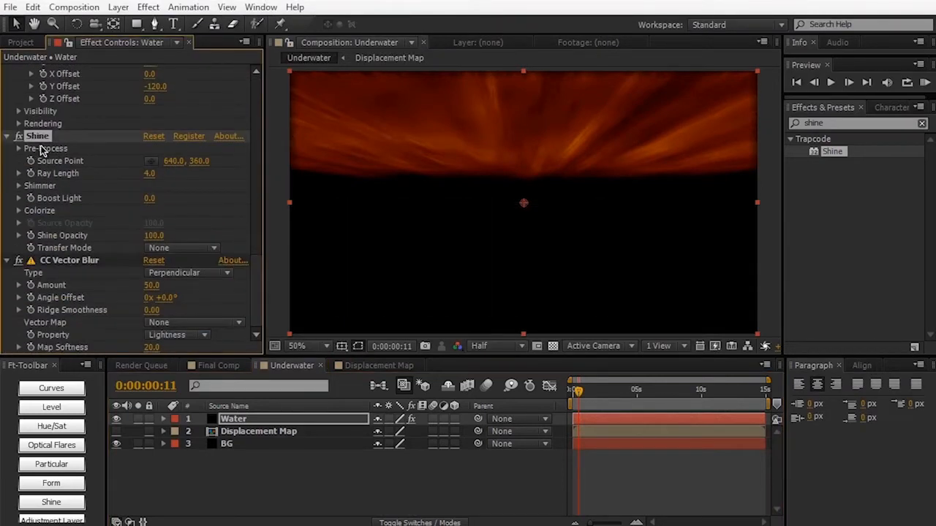
# Move Shine below CC Vector Blur in the effect order and set its Source Point to 640, -376.
pyautogui.moveTo(42, 139); pyautogui.dragTo(44, 313)
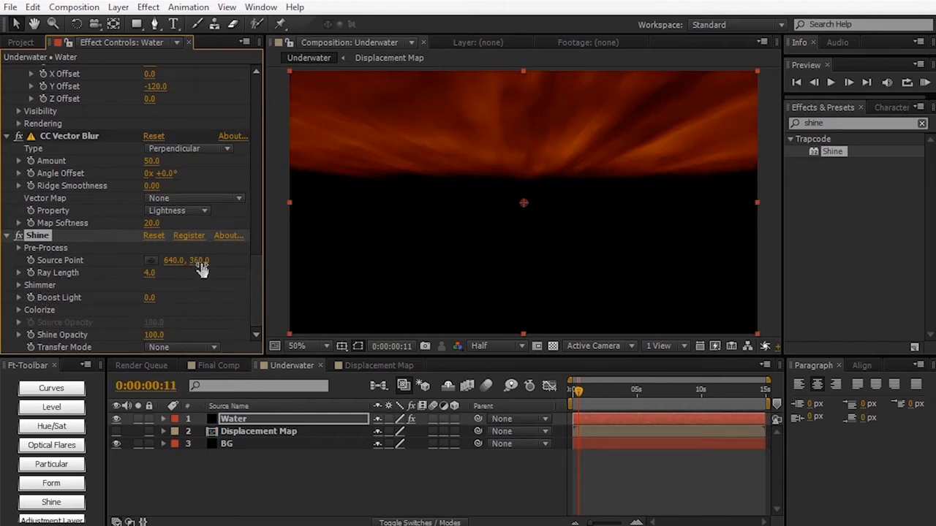
pyautogui.moveTo(199, 262)
pyautogui.mouseDown()
pyautogui.moveTo(145, 262)
pyautogui.moveTo(192, 261)
pyautogui.mouseUp()
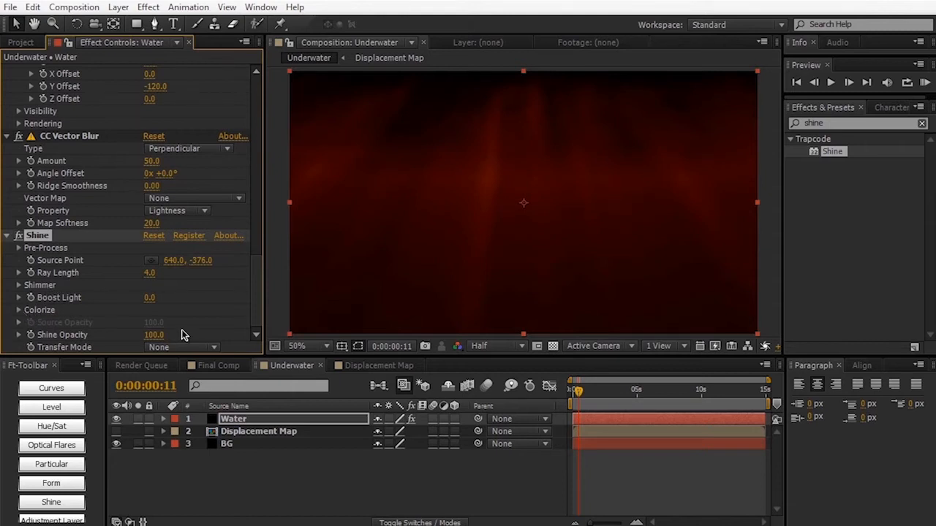
# Set Shine's Transfer Mode to Add and change its Colorize Shadows color to blue.
pyautogui.click(206, 348)
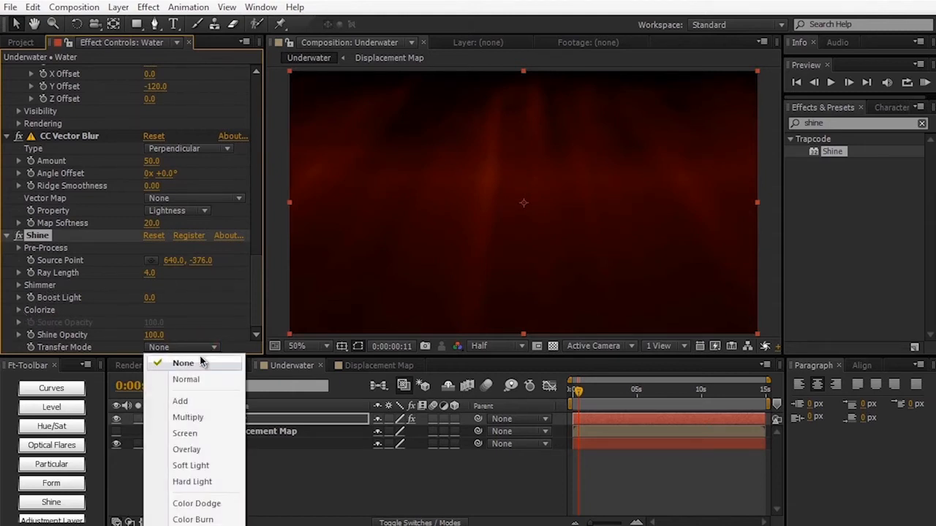
pyautogui.click(182, 399)
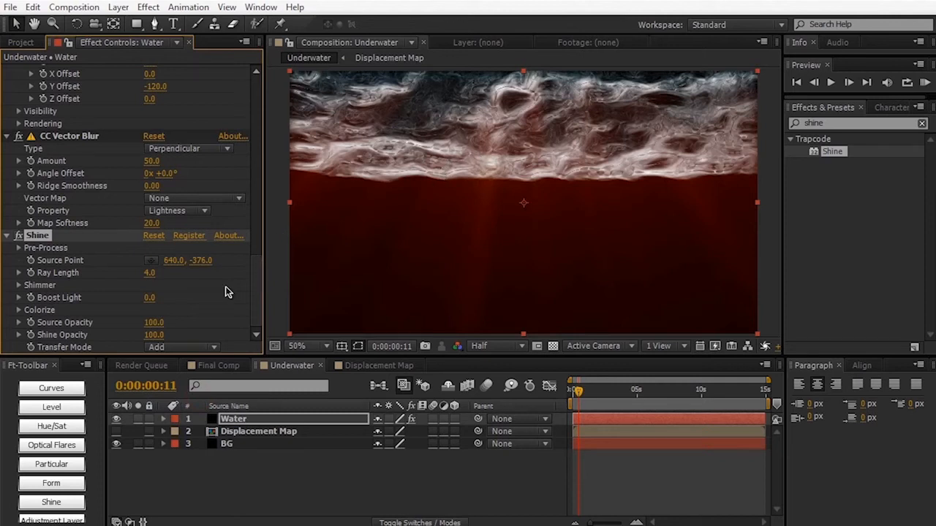
pyautogui.click(19, 311)
pyautogui.scroll(-2, 183, 293)
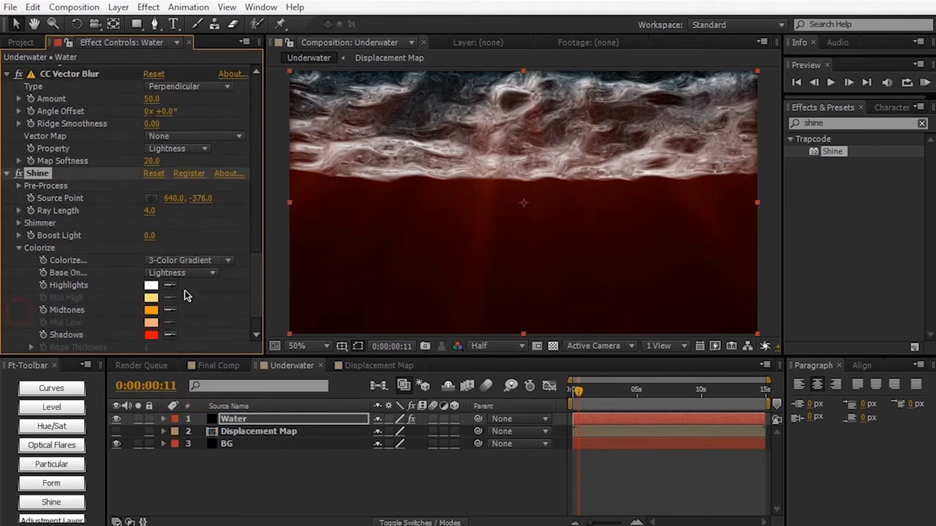
pyautogui.click(151, 336)
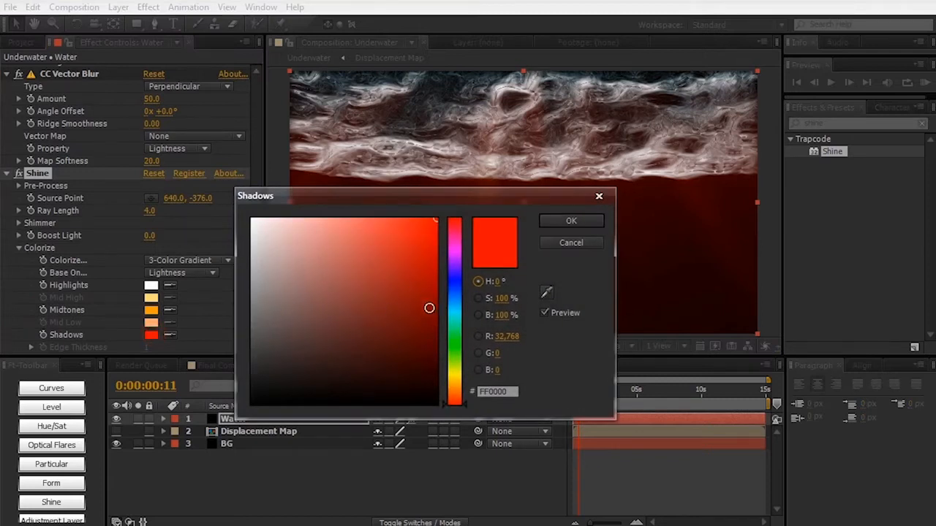
pyautogui.click(451, 293)
pyautogui.moveTo(451, 293); pyautogui.dragTo(451, 306)
pyautogui.press('Return')
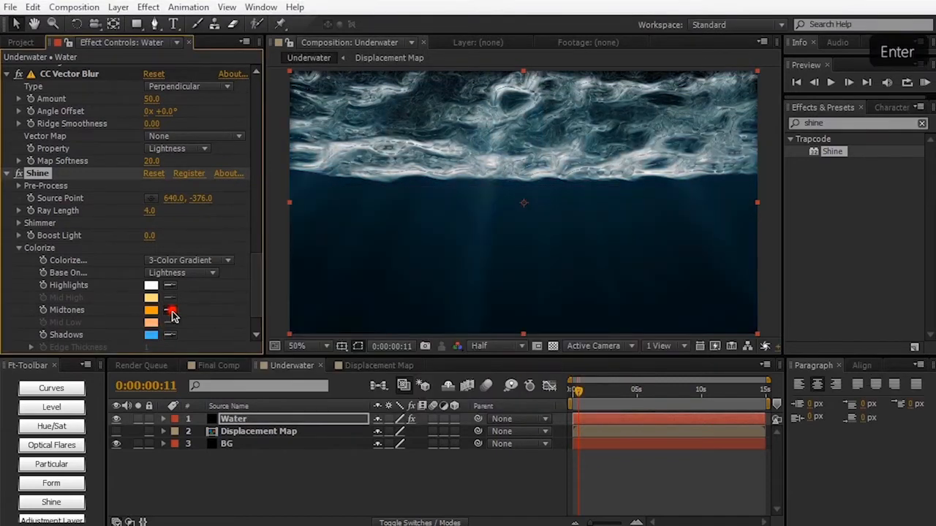
# Change Shine's Colorize Midtones color to a light blue.
pyautogui.click(170, 311)
pyautogui.click(151, 335)
pyautogui.click(151, 310)
pyautogui.moveTo(309, 229); pyautogui.dragTo(324, 213)
pyautogui.press('Return')
# Shorten Shine's Ray Length and raise its Boost Light for brighter rays.
pyautogui.moveTo(257, 267)
pyautogui.mouseDown()
pyautogui.moveTo(257, 251)
pyautogui.moveTo(256, 278)
pyautogui.mouseUp()
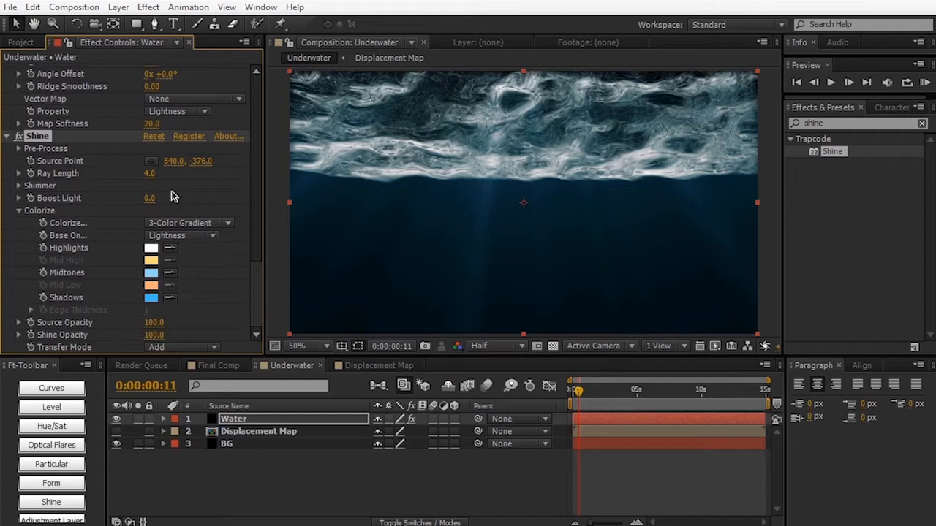
pyautogui.moveTo(149, 174); pyautogui.dragTo(168, 197)
pyautogui.click(274, 158)
# Darken the Form particle Color on the Water layer to the muted blue 66878E.
pyautogui.moveTo(258, 115); pyautogui.dragTo(254, 171)
pyautogui.scroll(3, 254, 168)
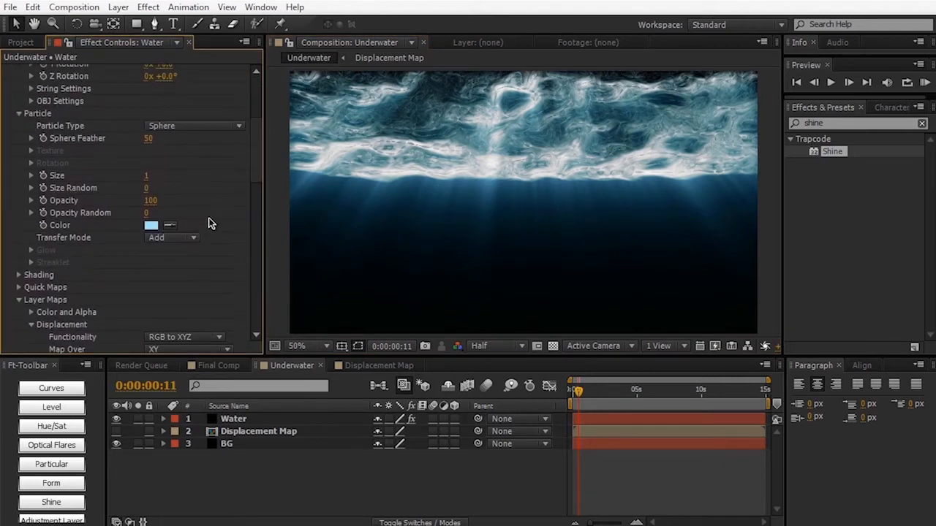
pyautogui.click(149, 227)
pyautogui.moveTo(355, 203); pyautogui.dragTo(272, 278)
pyautogui.click(286, 354)
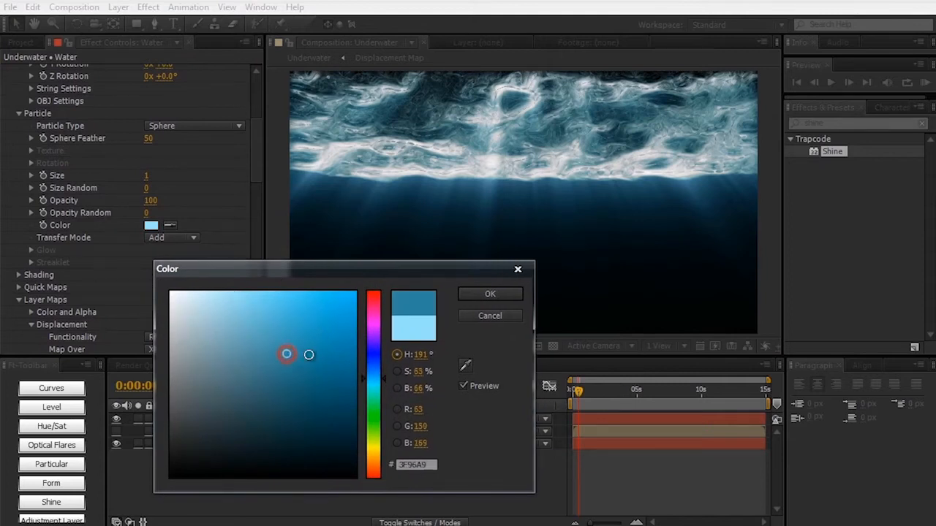
pyautogui.click(223, 377)
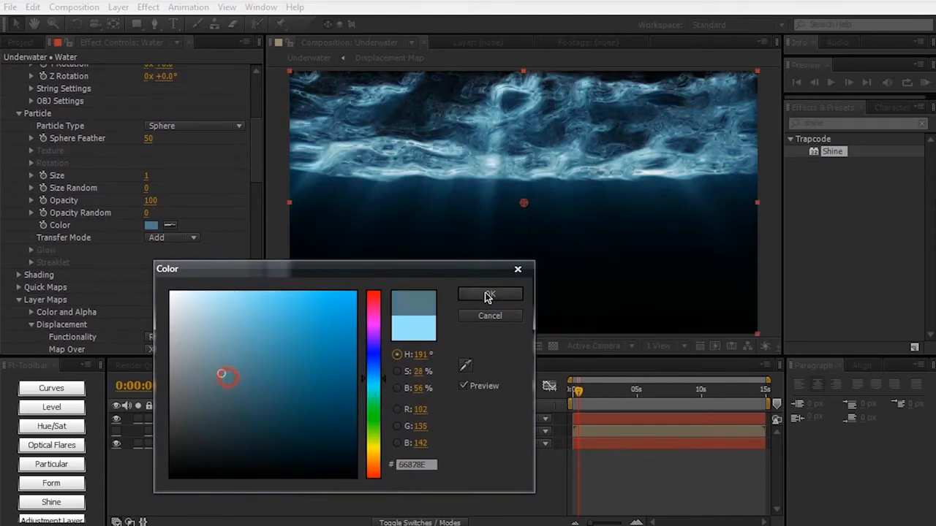
pyautogui.click(488, 294)
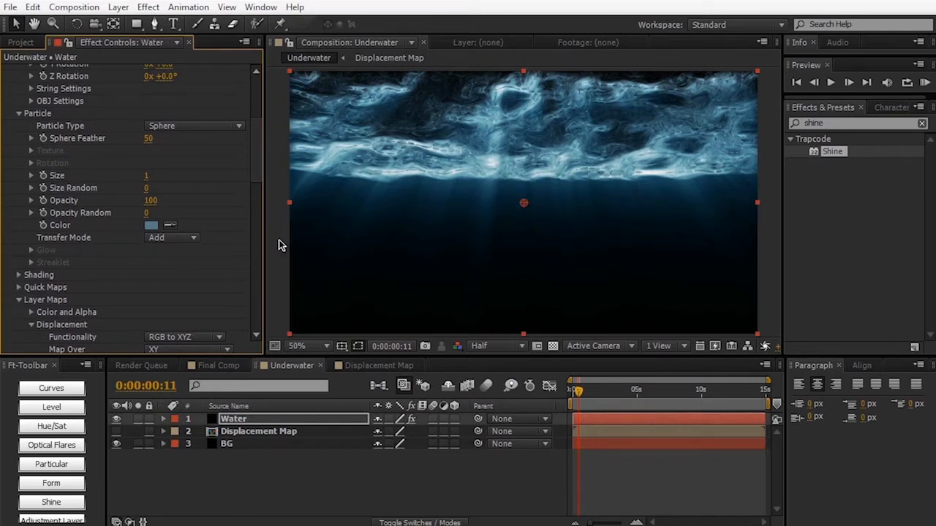
# Add a light blue Point light with 75% intensity and no cast shadows to the Underwater composition.
pyautogui.click(118, 7)
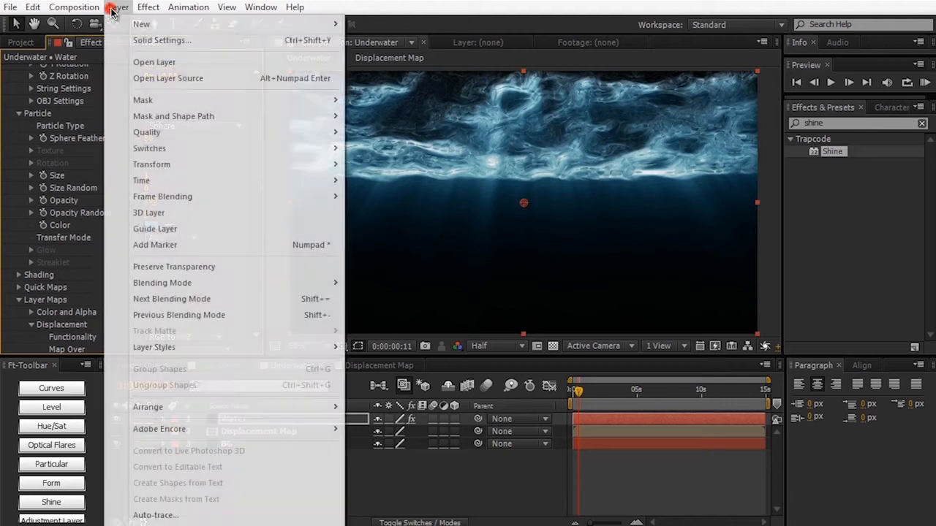
pyautogui.moveTo(139, 28)
pyautogui.click(373, 57)
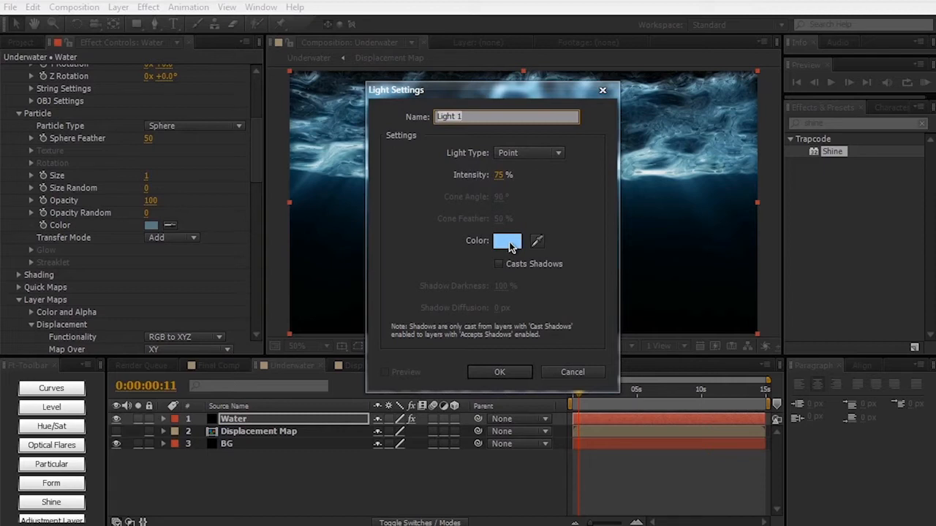
pyautogui.click(503, 369)
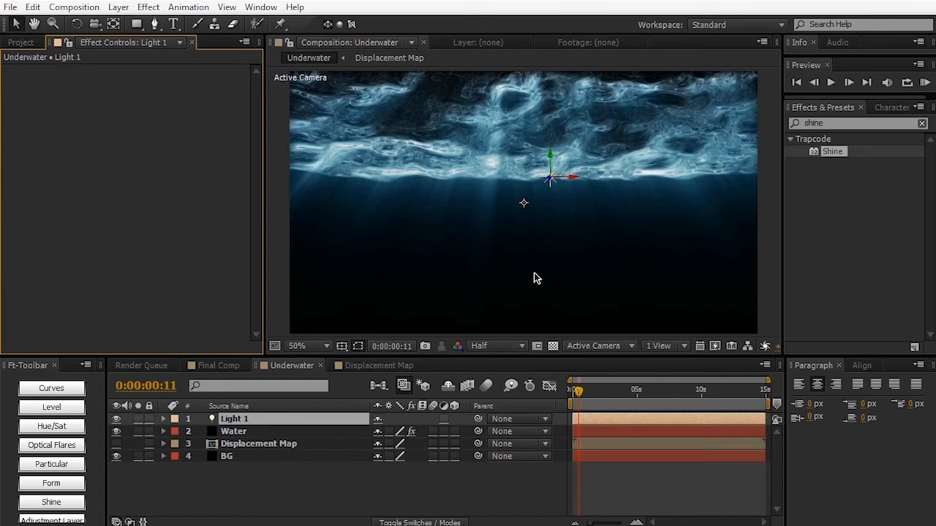
# Turn on Shading in the Form effect of the Water layer.
pyautogui.click(265, 432)
pyautogui.scroll(-5, 182, 235)
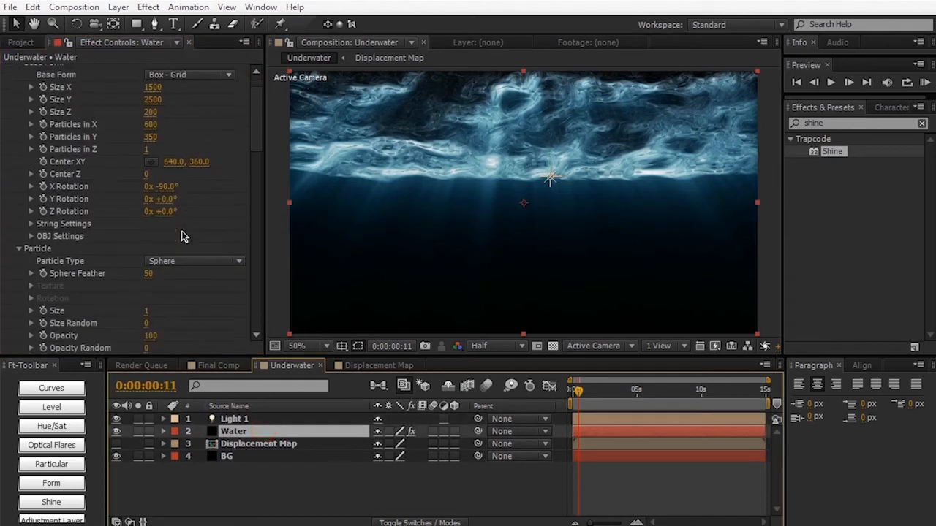
pyautogui.moveTo(256, 146); pyautogui.dragTo(252, 207)
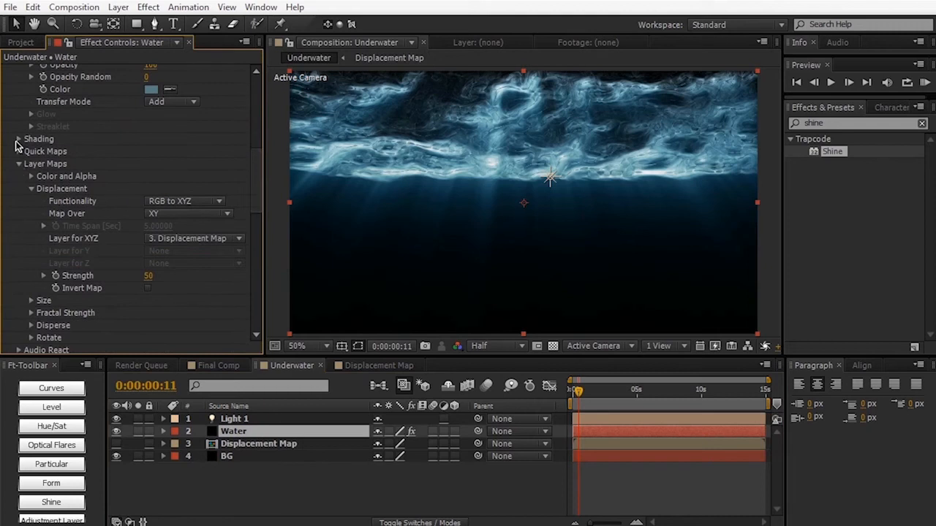
pyautogui.click(17, 139)
pyautogui.click(169, 154)
pyautogui.click(173, 183)
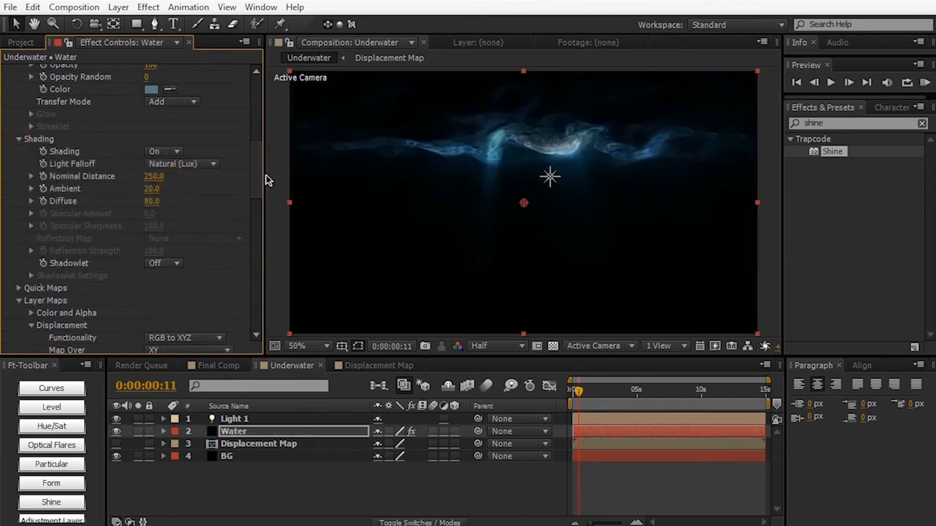
# Move Light 1 along its Z axis toward the camera to light the near part of the water surface.
pyautogui.click(320, 420)
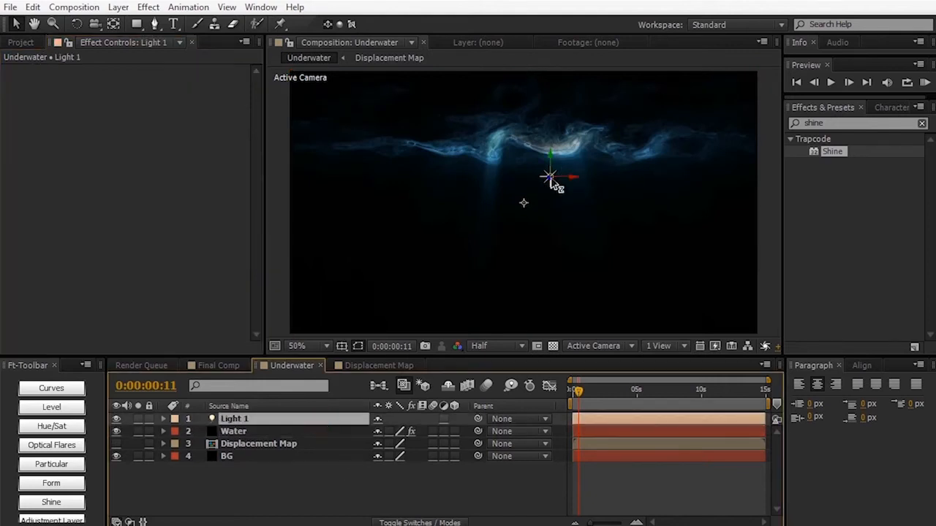
pyautogui.moveTo(551, 177); pyautogui.dragTo(656, 110)
pyautogui.click(326, 345)
pyautogui.click(324, 363)
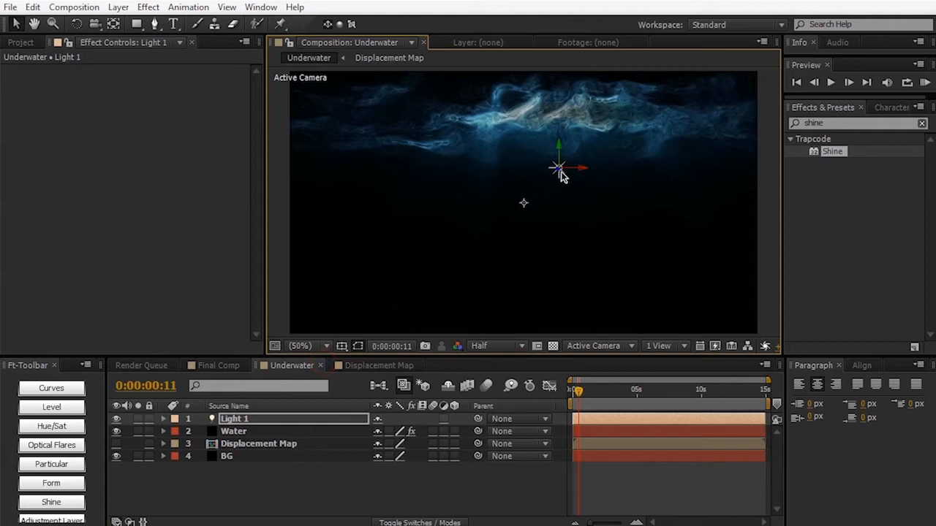
pyautogui.moveTo(560, 174); pyautogui.dragTo(598, 109)
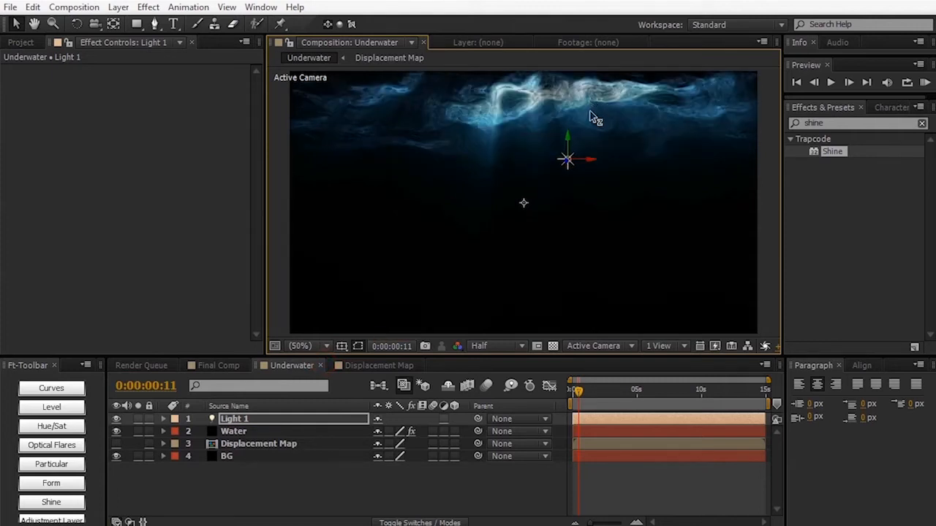
# Duplicate Light 1 and move the copy back along its Z axis to light the far part of the water.
pyautogui.click(256, 419)
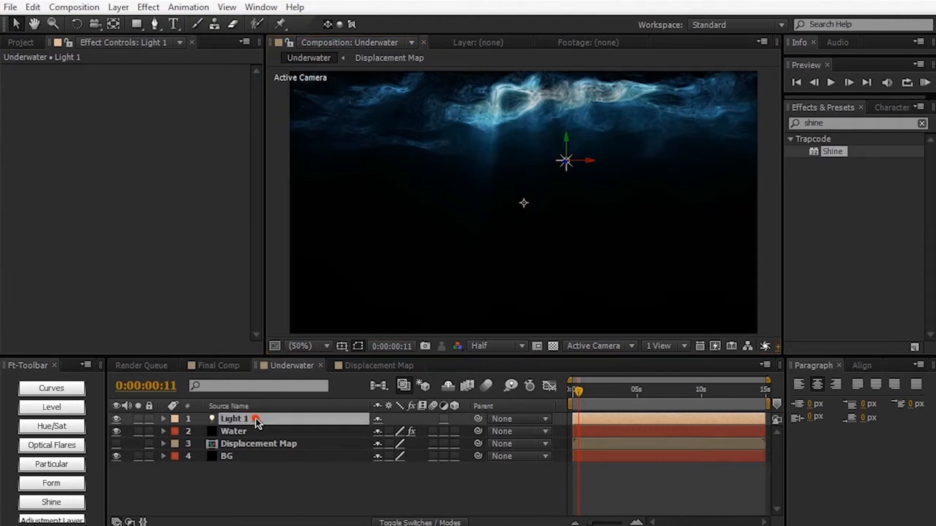
pyautogui.hotkey('ctrl', 'd')
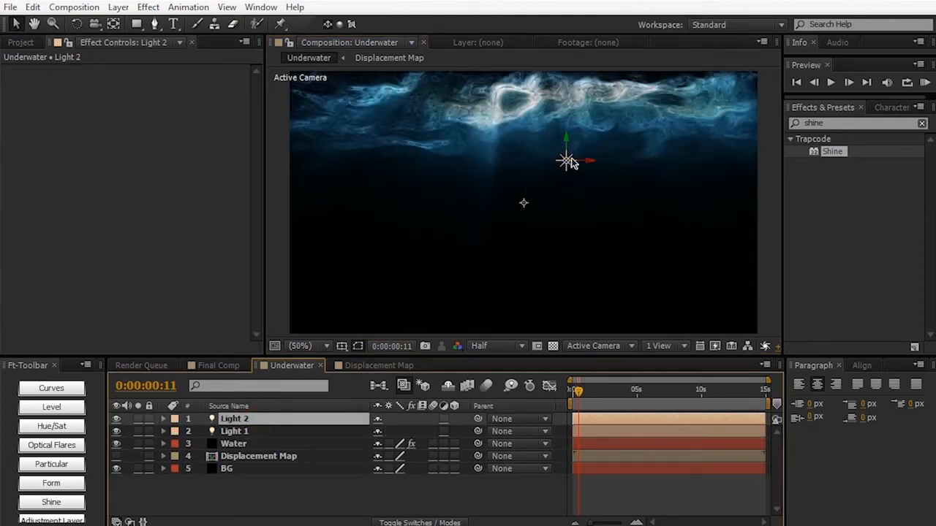
pyautogui.moveTo(571, 167); pyautogui.dragTo(558, 226)
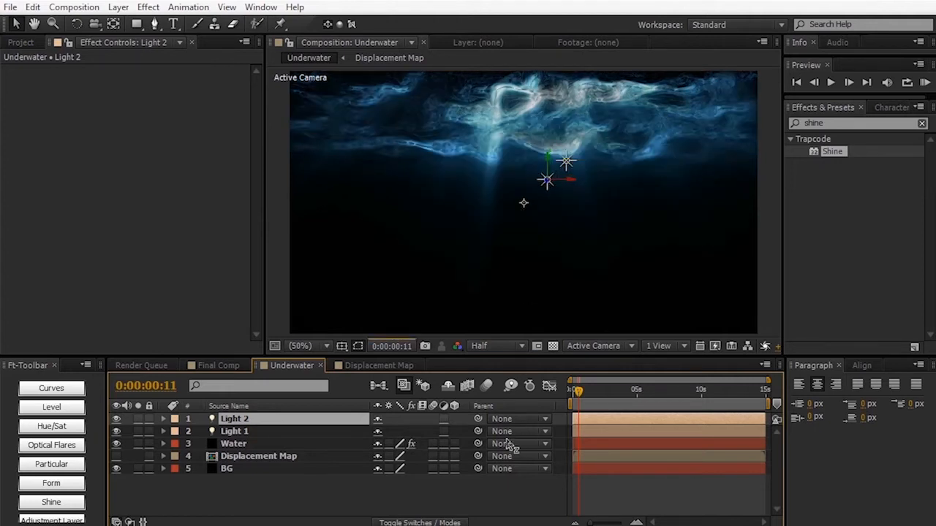
pyautogui.moveTo(509, 447); pyautogui.dragTo(500, 525)
# Enlarge the composition view and set Shine's Boost Light on the Water layer to 10.3.
pyautogui.moveTo(488, 355); pyautogui.dragTo(489, 380)
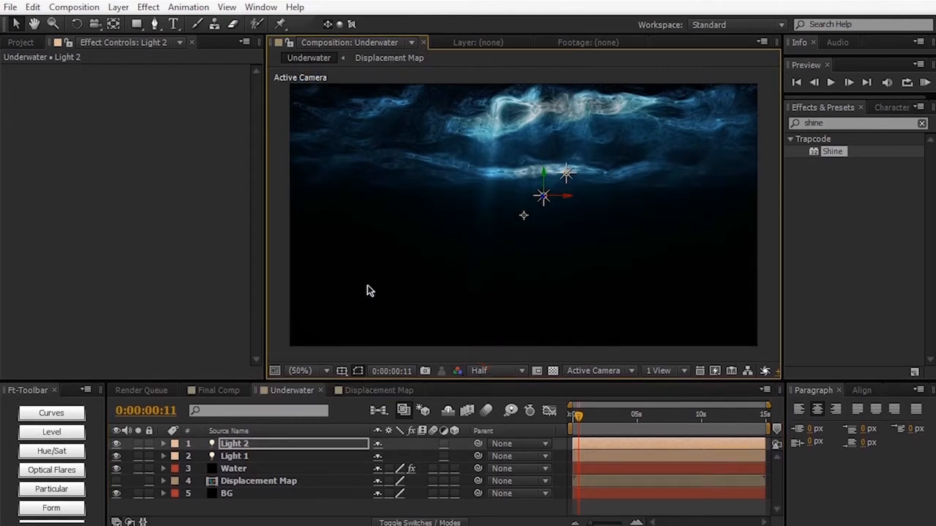
pyautogui.click(285, 230)
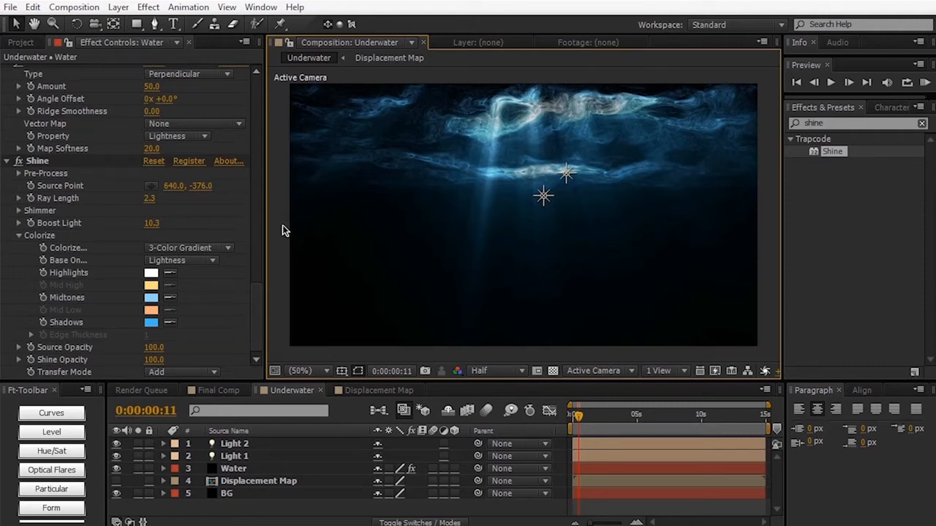
pyautogui.click(284, 509)
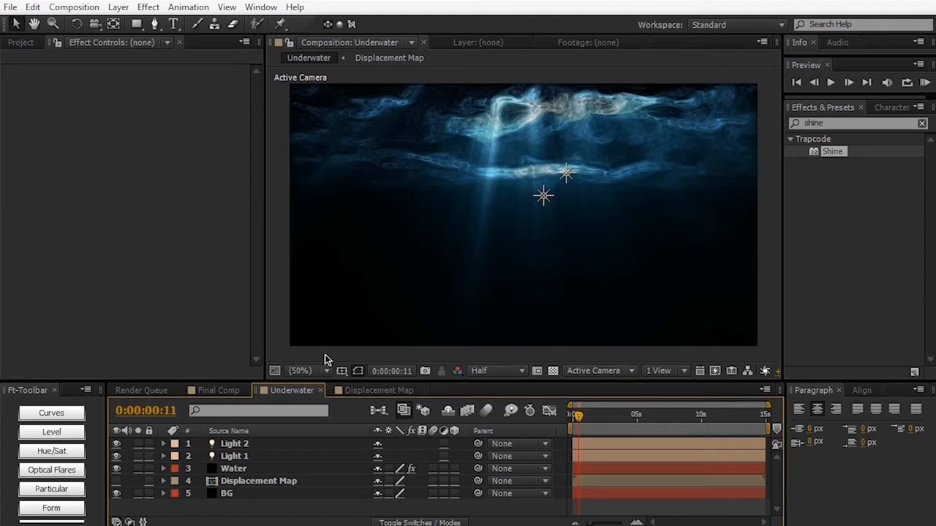
# Copy the Map layer from the Displacement Map composition into the Underwater composition.
pyautogui.click(401, 391)
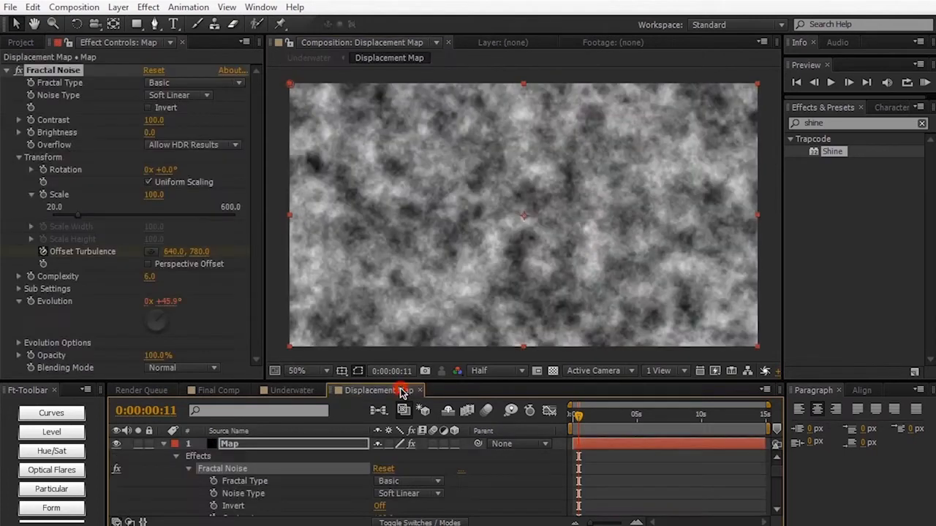
pyautogui.click(332, 447)
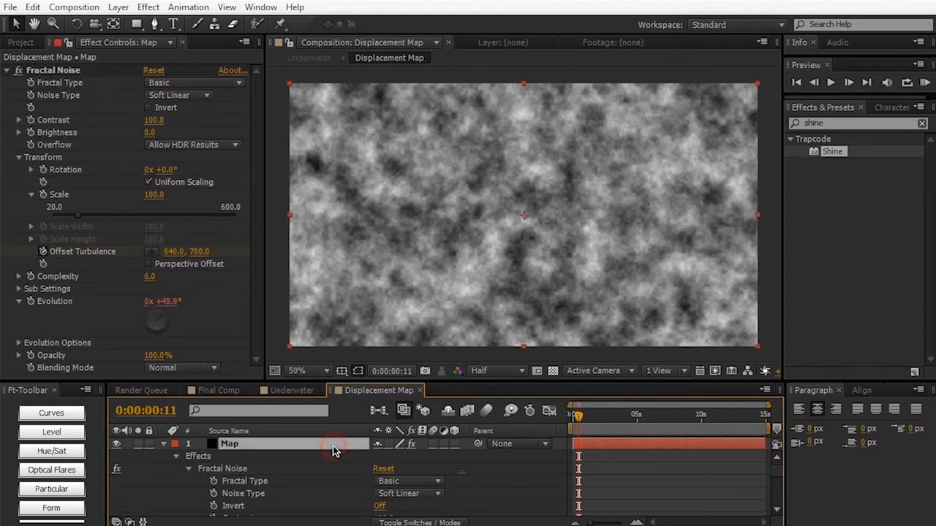
pyautogui.hotkey('ctrl', 'c')
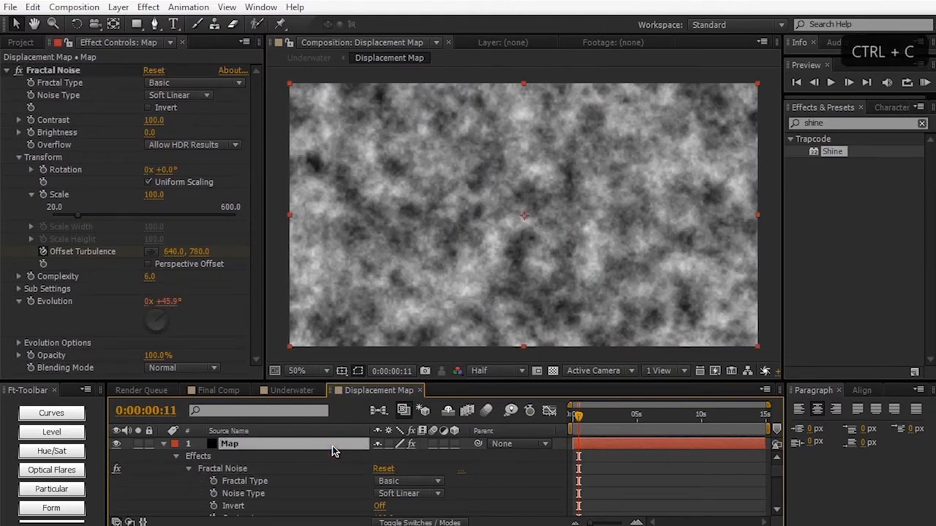
pyautogui.click(292, 390)
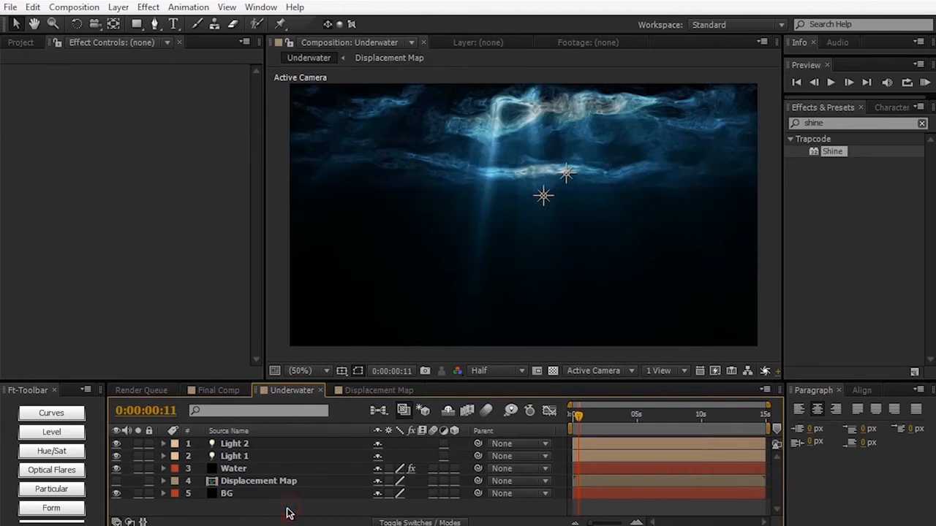
pyautogui.hotkey('ctrl', 'v')
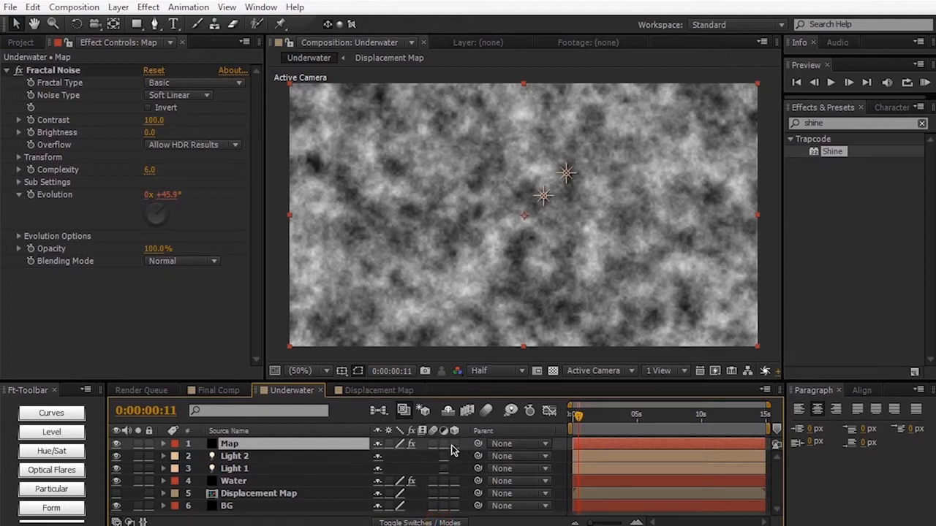
# Make the Map layer 3D, lay it flat with an X Rotation of -90°, and lower it to about Y 604.
pyautogui.click(453, 444)
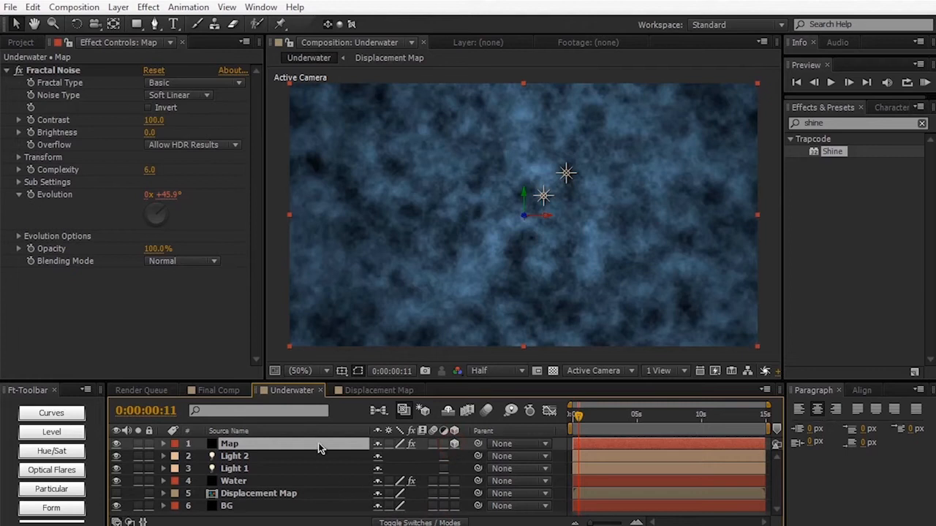
pyautogui.press('r')
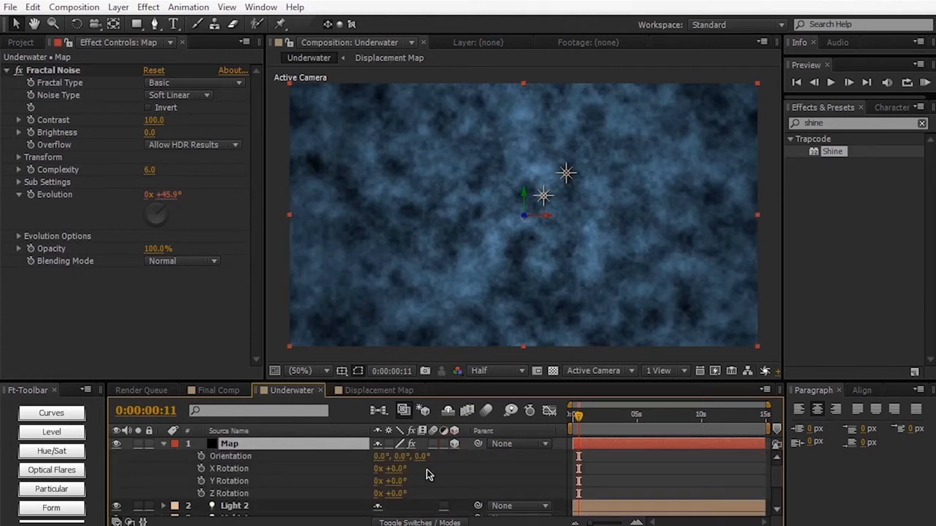
pyautogui.click(395, 469)
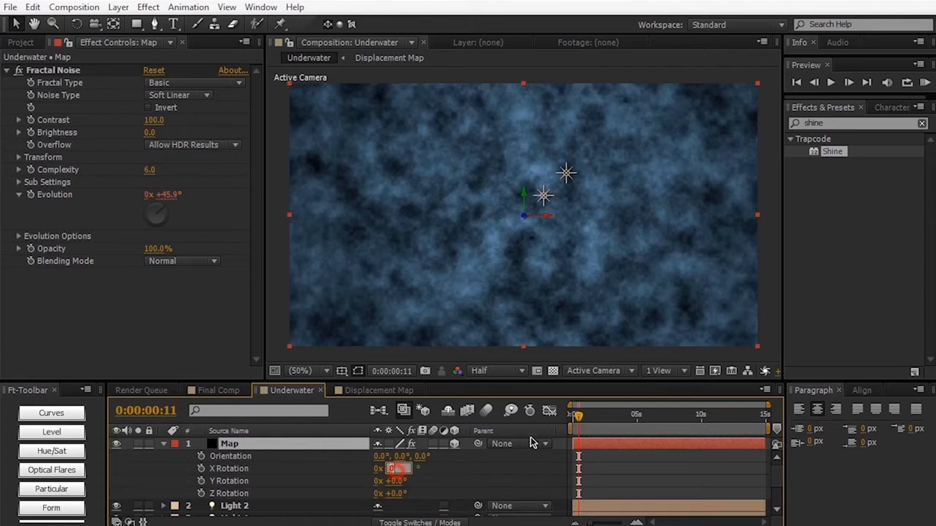
pyautogui.write('-90')
pyautogui.press('Return')
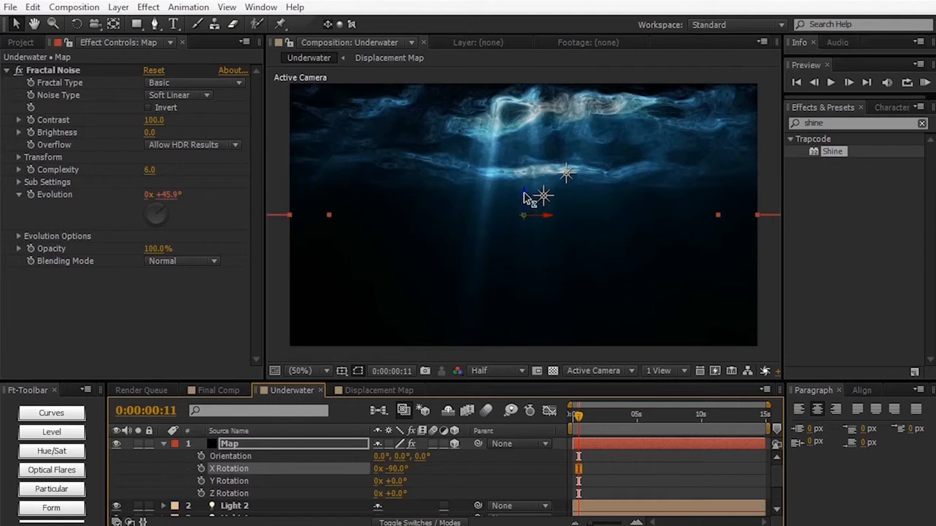
pyautogui.moveTo(523, 196); pyautogui.dragTo(522, 283)
# Unlink the Map layer's scale proportions and set its Scale to 200, 350, 100.
pyautogui.click(252, 444)
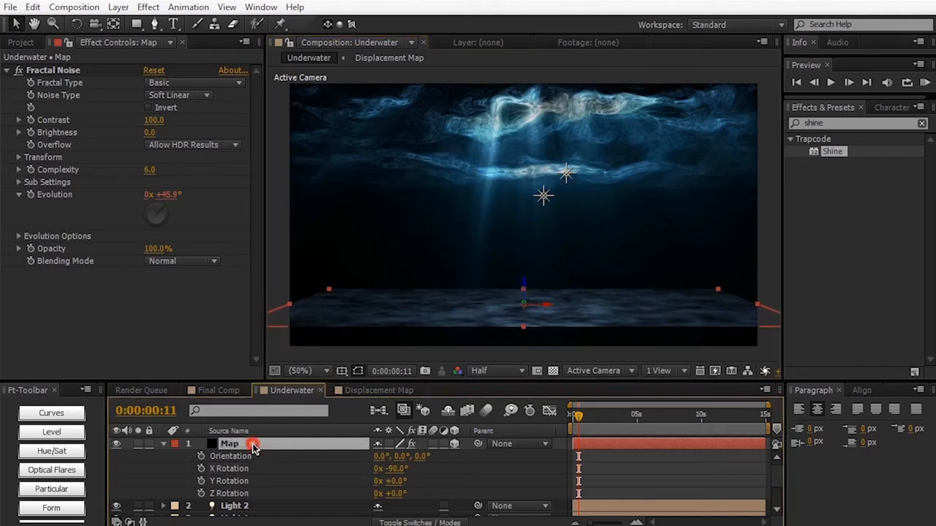
pyautogui.press('s')
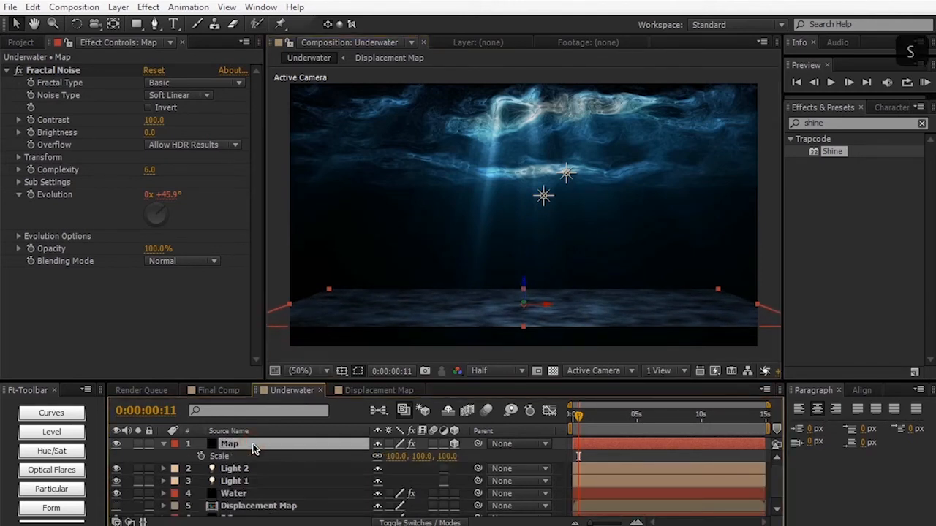
pyautogui.click(378, 457)
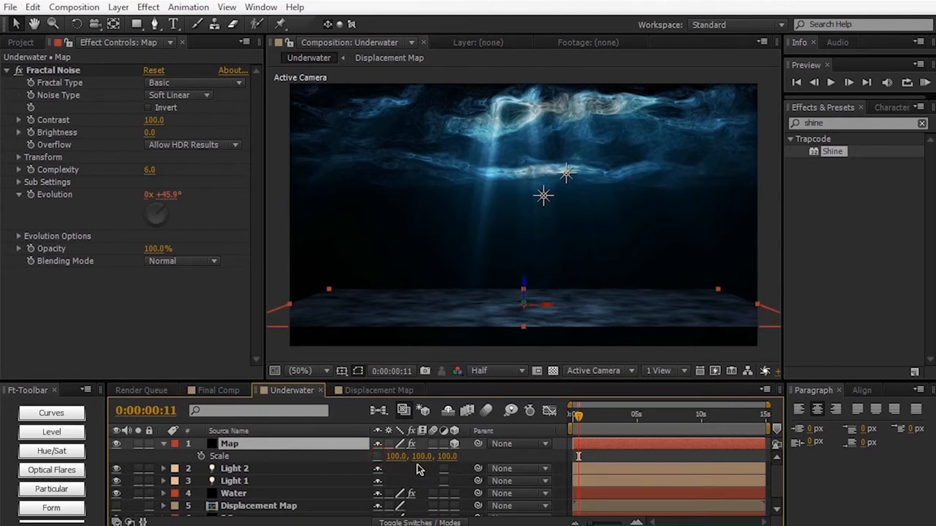
pyautogui.moveTo(416, 458); pyautogui.dragTo(442, 459)
pyautogui.moveTo(453, 461); pyautogui.dragTo(568, 459)
pyautogui.click(421, 456)
pyautogui.write('350')
pyautogui.press('Return')
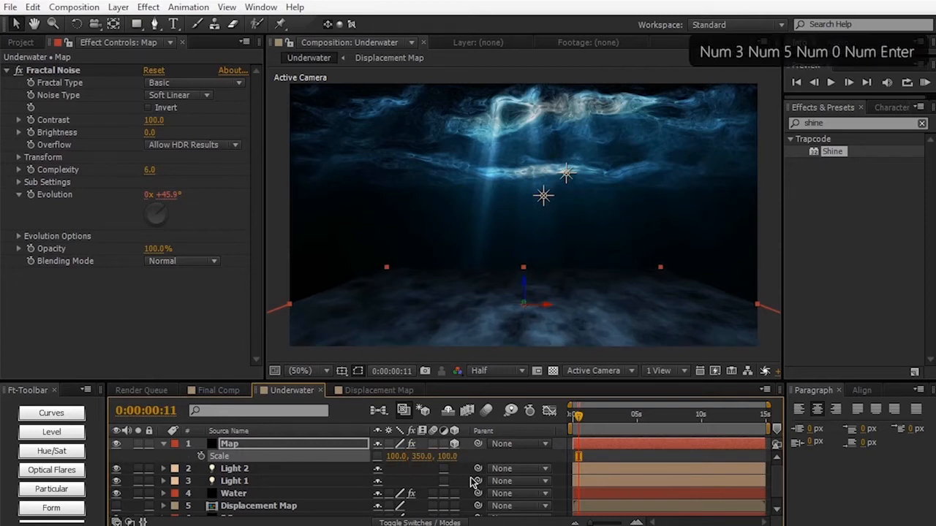
pyautogui.click(395, 456)
pyautogui.write('200')
pyautogui.press('Return')
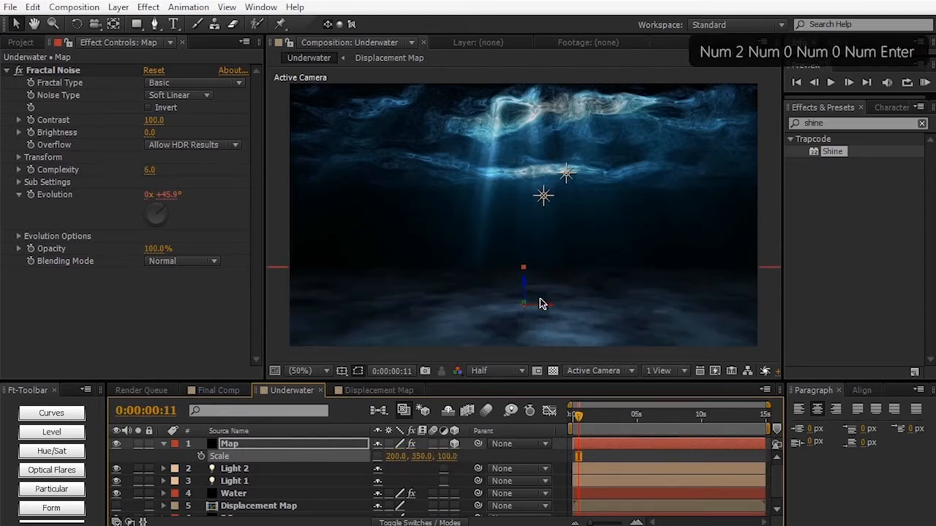
# Place the Map layer at position 640, 600, 643 and stretch its far edge slightly farther back.
pyautogui.press('p')
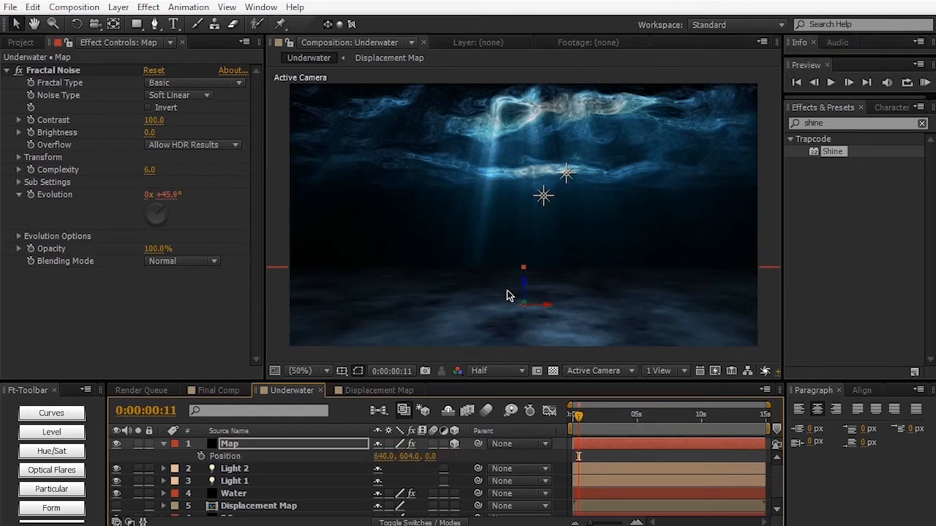
pyautogui.click(431, 457)
pyautogui.moveTo(462, 457); pyautogui.dragTo(839, 397)
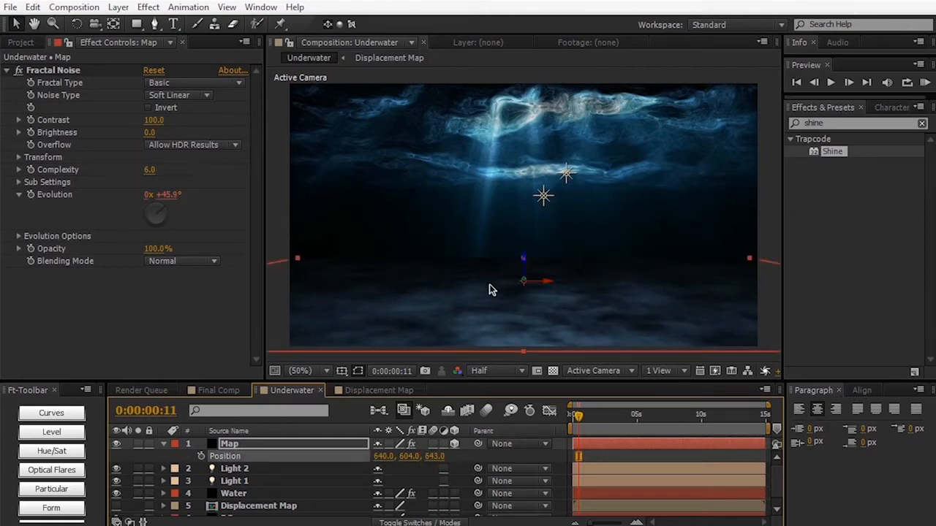
pyautogui.moveTo(528, 266); pyautogui.dragTo(526, 261)
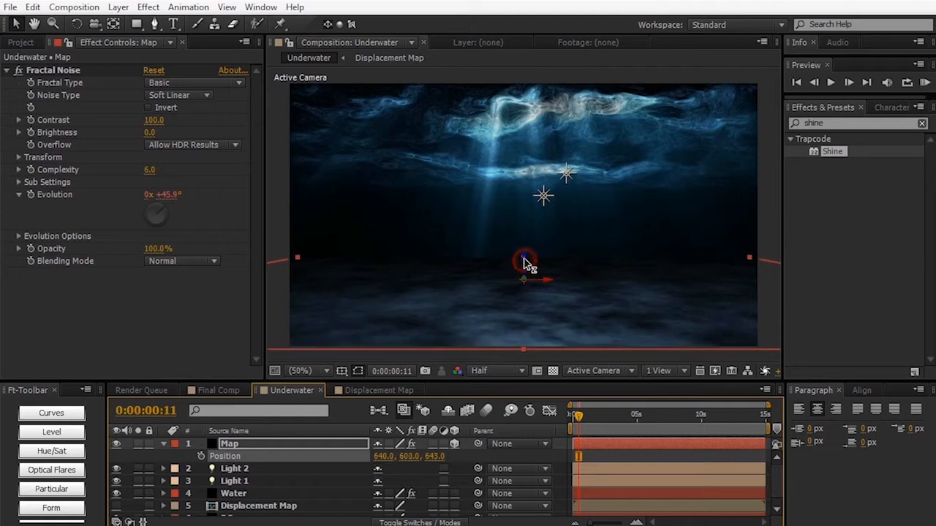
pyautogui.moveTo(750, 263); pyautogui.dragTo(744, 258)
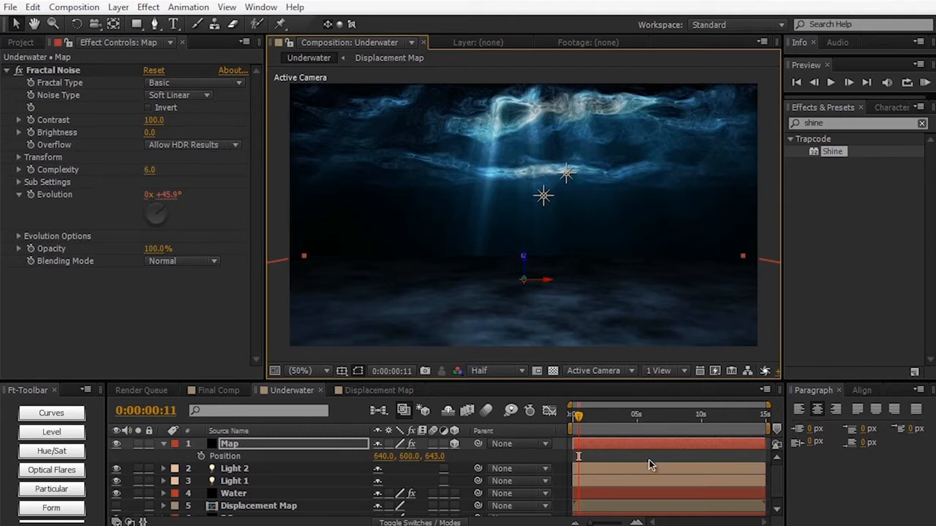
# Move the current time to 0:00:07:11 and rename the Map layer as Floor.
pyautogui.moveTo(633, 432); pyautogui.dragTo(669, 429)
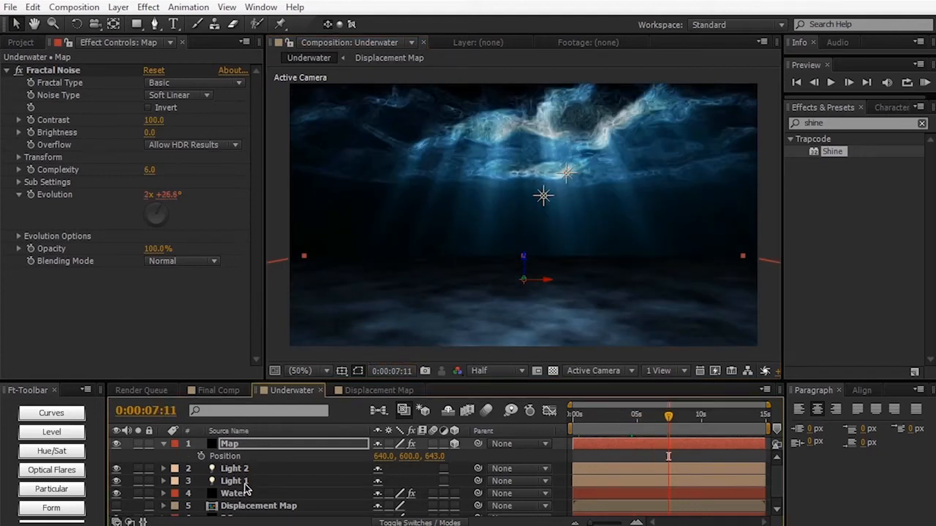
pyautogui.click(246, 448)
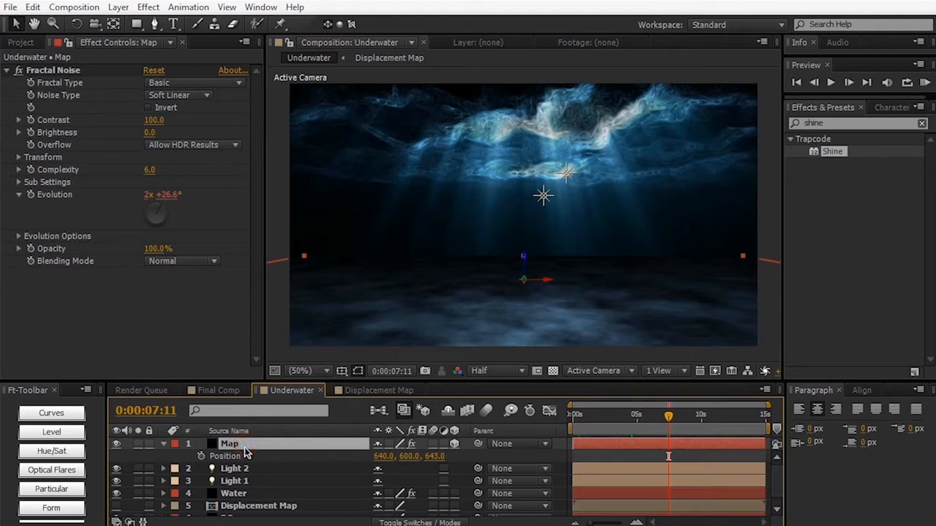
pyautogui.press('Return')
pyautogui.write('Floor')
pyautogui.press('Return')
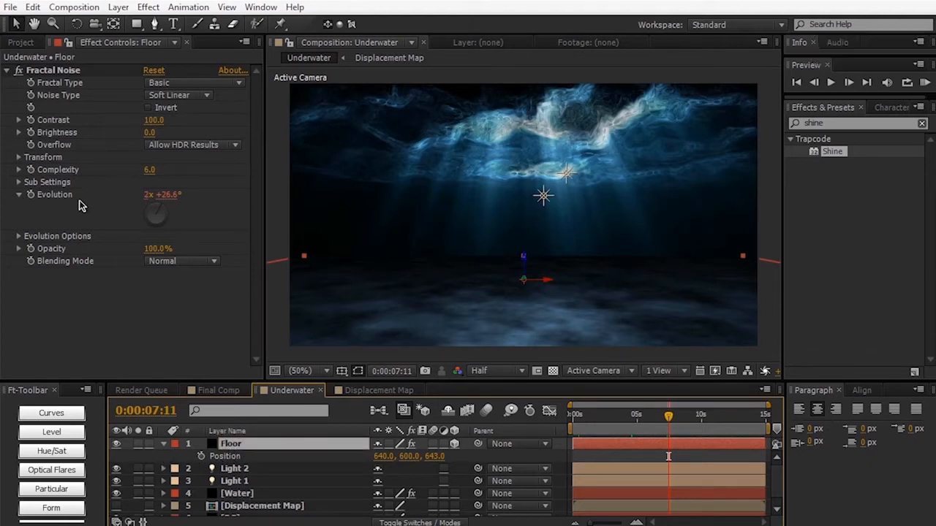
# Turn off Uniform Scaling in the Floor layer's Fractal Noise and set Scale Height to 250.
pyautogui.click(19, 158)
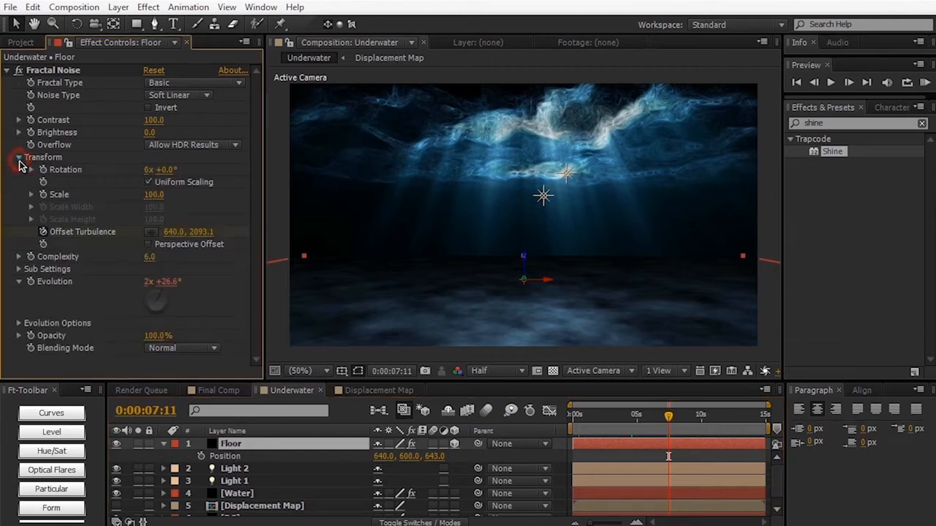
pyautogui.click(149, 182)
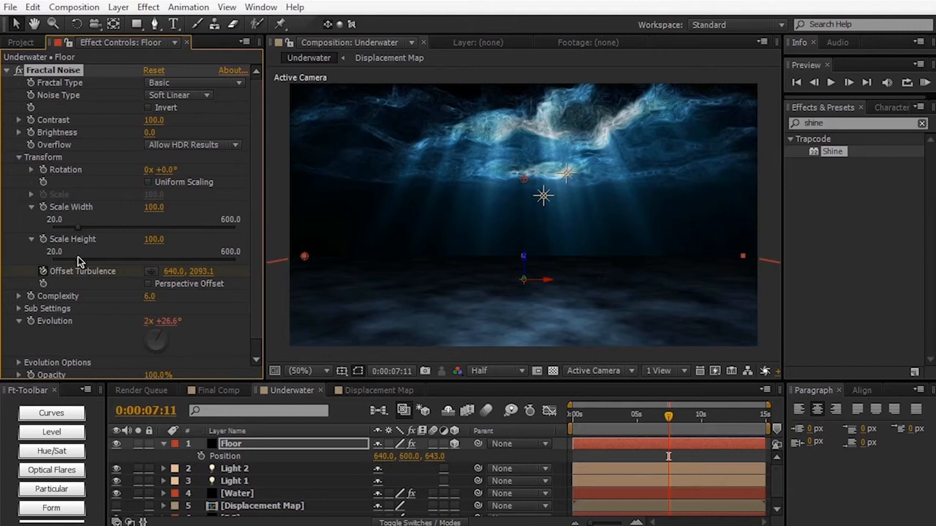
pyautogui.moveTo(80, 263); pyautogui.dragTo(126, 265)
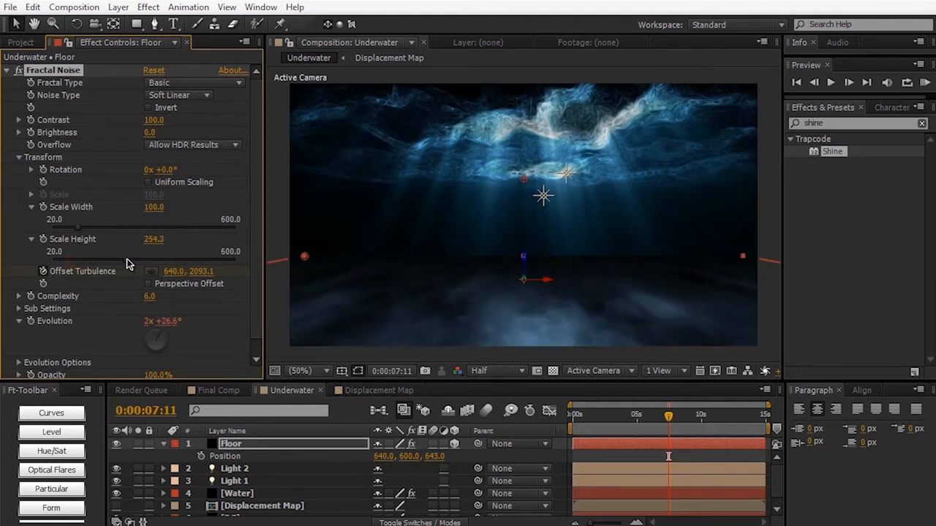
pyautogui.click(154, 243)
pyautogui.write('250')
pyautogui.press('Return')
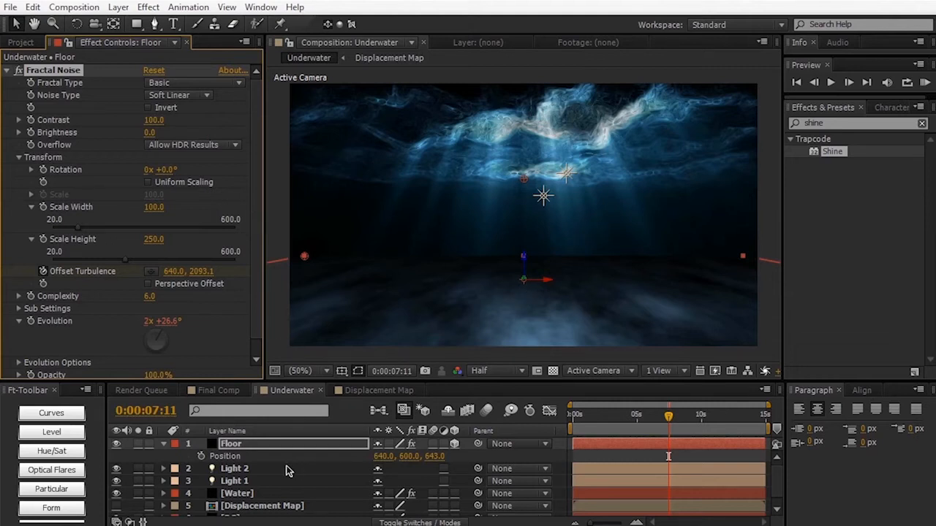
# Place the Floor layer directly below the Water layer and apply the Curves effect to it.
pyautogui.click(163, 445)
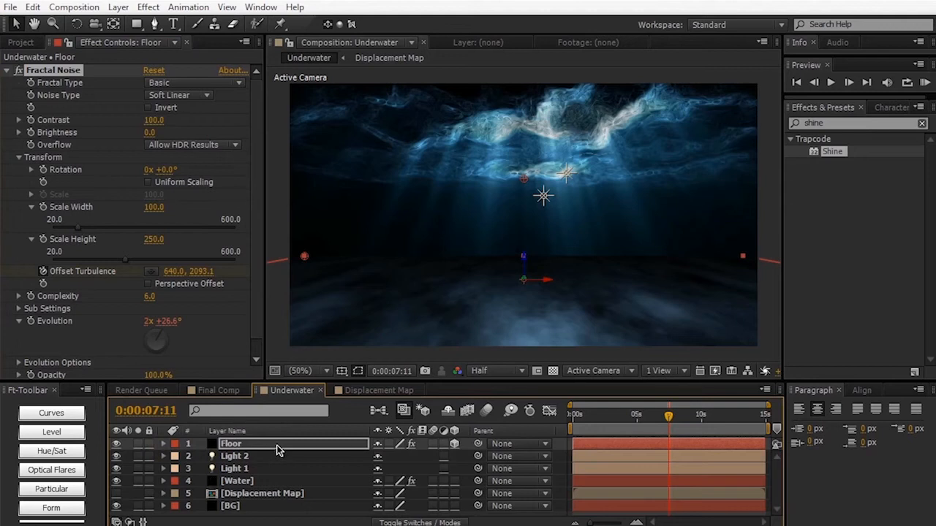
pyautogui.moveTo(277, 449); pyautogui.dragTo(277, 484)
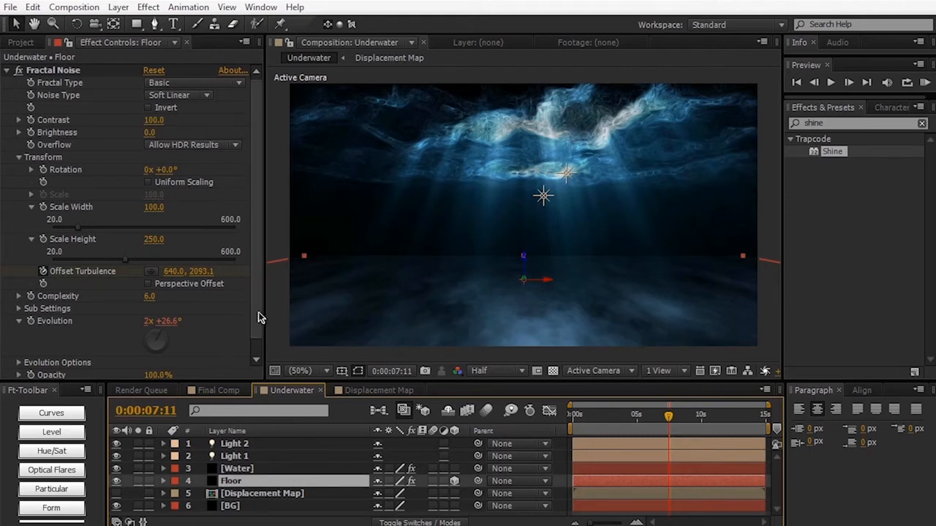
pyautogui.click(844, 124)
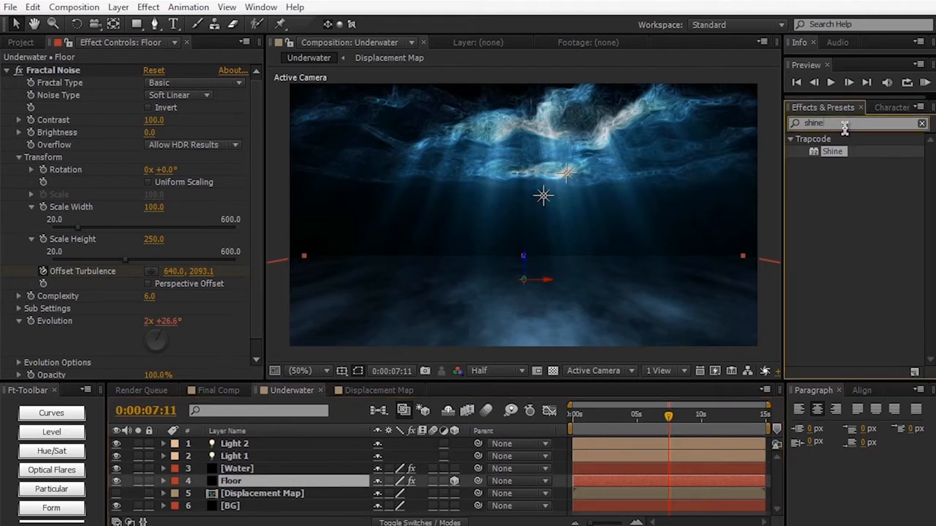
pyautogui.hotkey('ctrl', 'a')
pyautogui.write('curves')
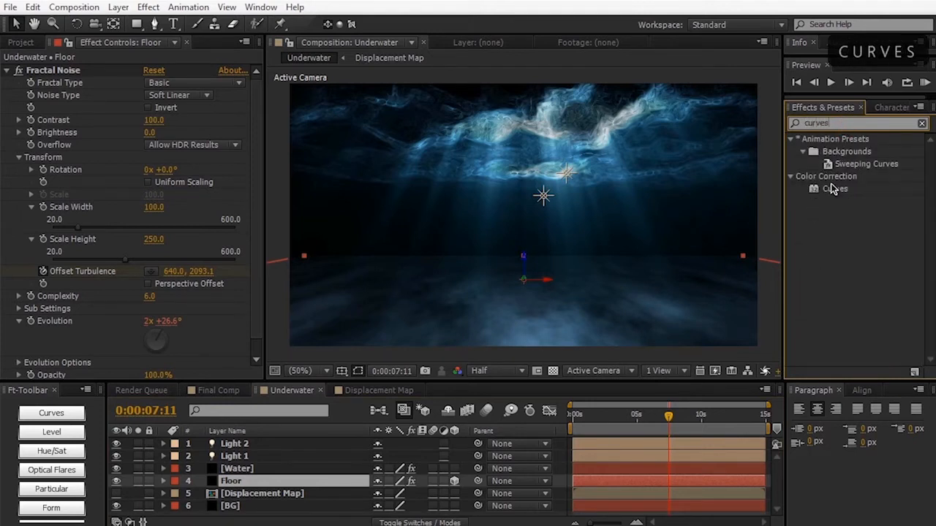
pyautogui.moveTo(833, 189); pyautogui.dragTo(260, 483)
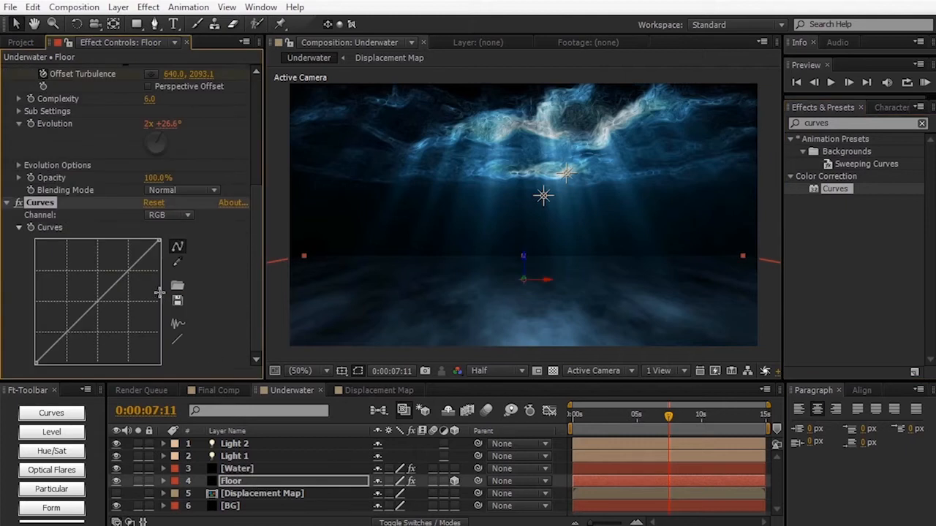
# Darken the Floor's RGB curve and tint it blue by raising Blue, lowering Red and slightly raising Green in Curves.
pyautogui.moveTo(160, 242); pyautogui.dragTo(191, 307)
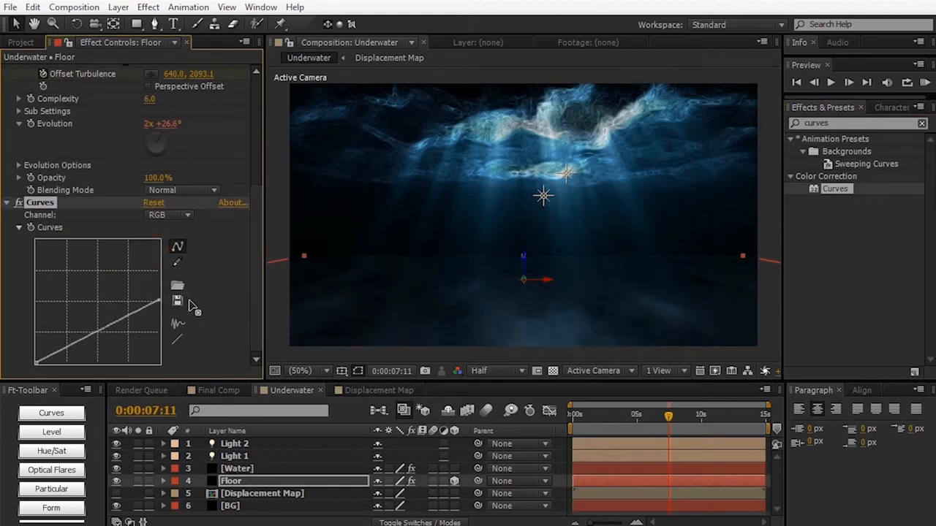
pyautogui.moveTo(83, 339); pyautogui.dragTo(127, 333)
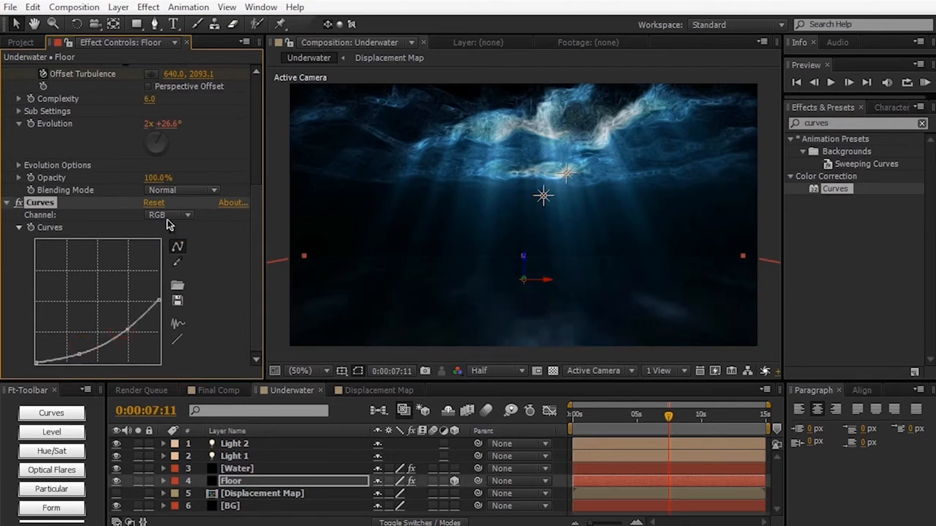
pyautogui.click(166, 220)
pyautogui.click(173, 275)
pyautogui.moveTo(101, 302); pyautogui.dragTo(92, 296)
pyautogui.click(192, 216)
pyautogui.click(180, 248)
pyautogui.moveTo(93, 305)
pyautogui.mouseDown()
pyautogui.moveTo(104, 318)
pyautogui.moveTo(101, 310)
pyautogui.mouseUp()
pyautogui.click(166, 217)
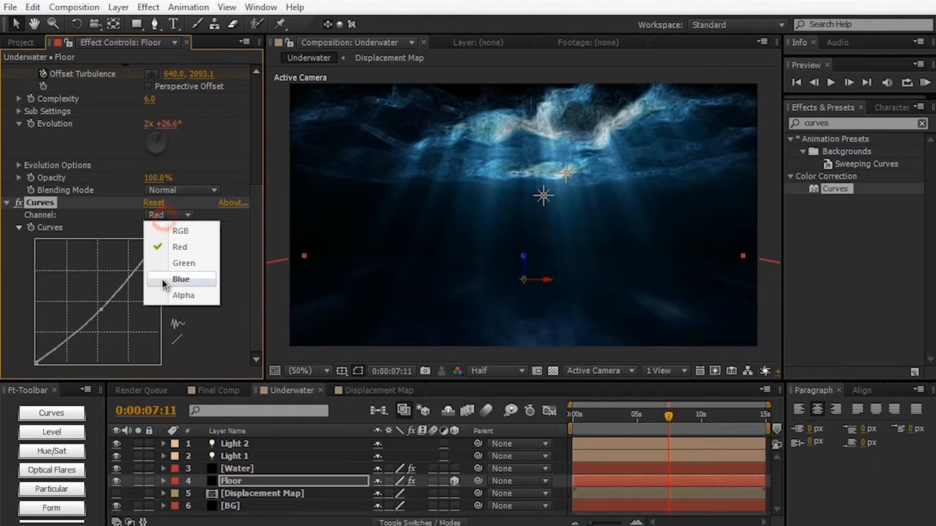
pyautogui.click(173, 263)
pyautogui.moveTo(98, 301); pyautogui.dragTo(97, 299)
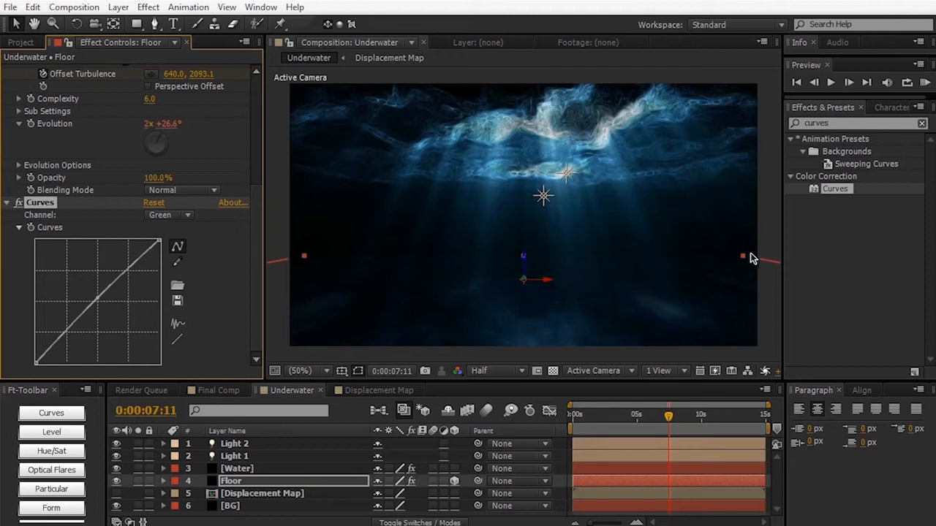
# Stretch the Floor layer's far edge into the distance and push the layer back to Z position 2865.
pyautogui.moveTo(742, 261); pyautogui.dragTo(676, 246)
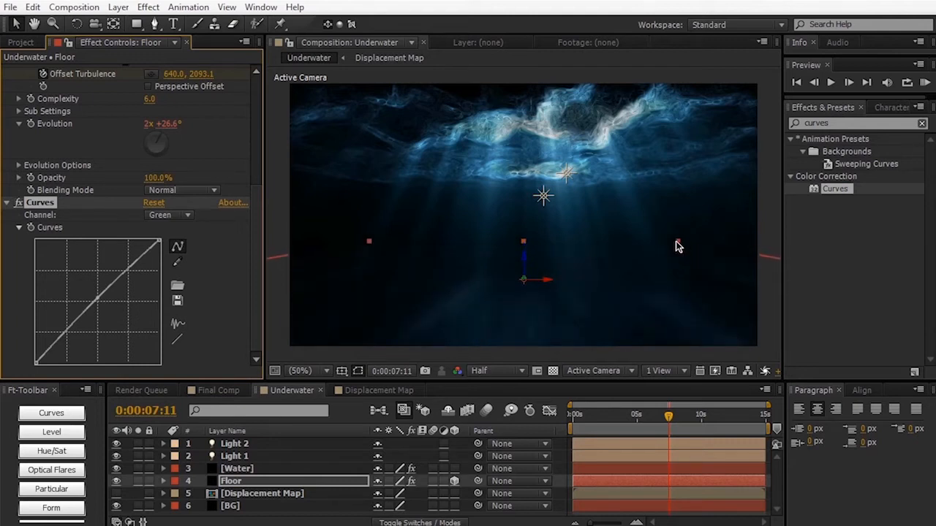
pyautogui.press('p')
pyautogui.moveTo(437, 493); pyautogui.dragTo(698, 425)
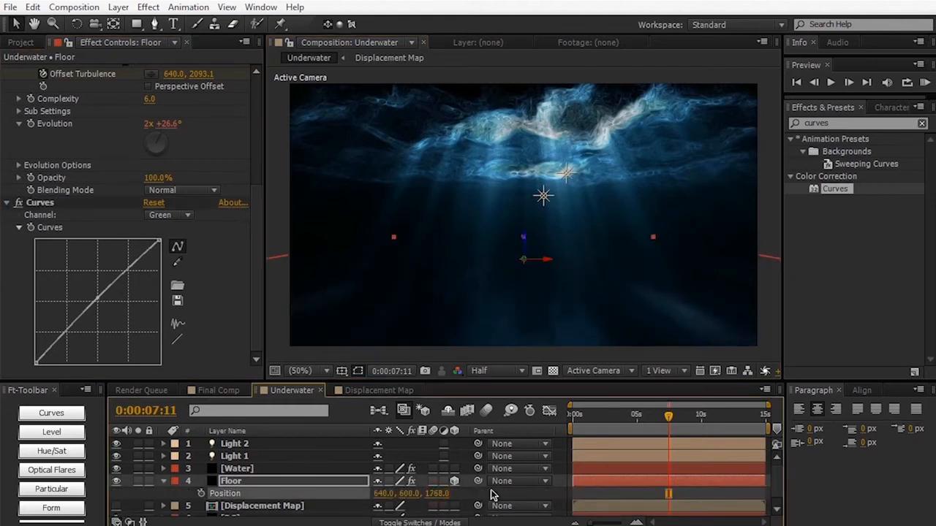
pyautogui.moveTo(436, 493); pyautogui.dragTo(620, 482)
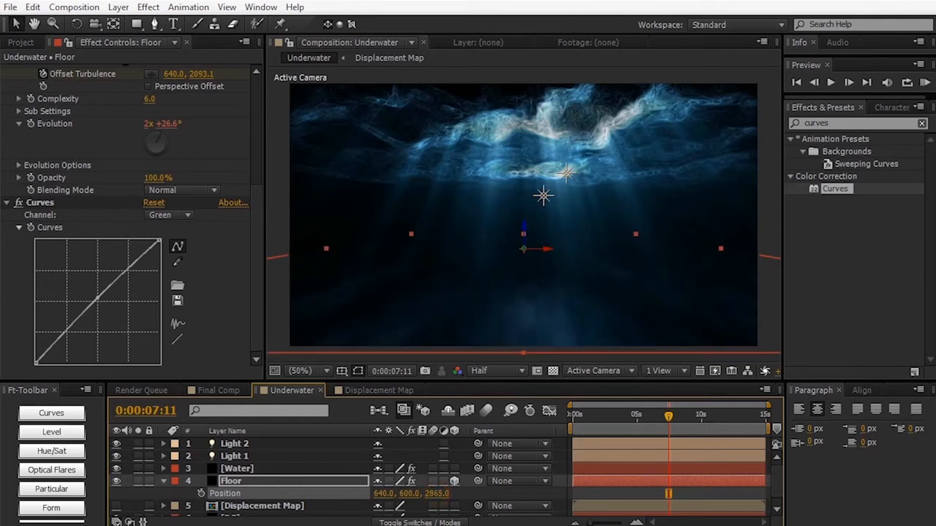
# Deselect and collapse the Floor layer, and play a RAM preview of the Underwater composition.
pyautogui.click(268, 229)
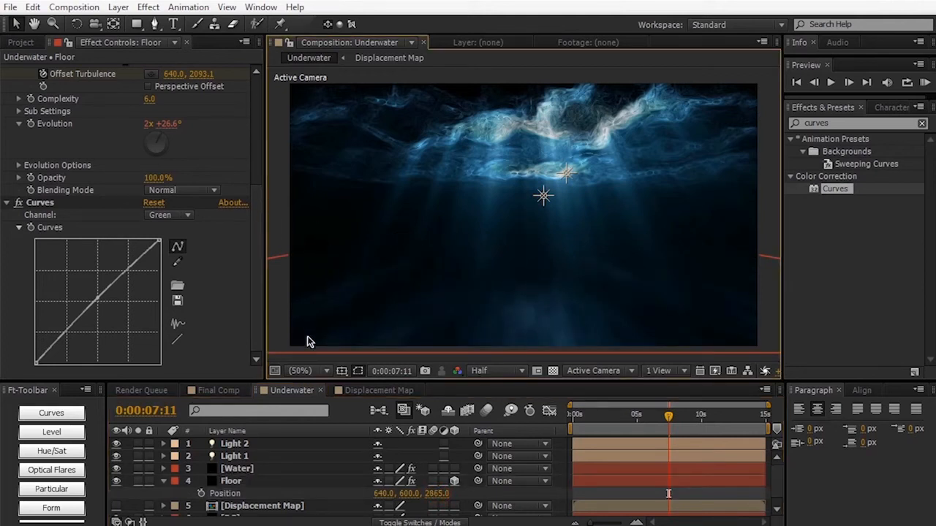
pyautogui.click(164, 481)
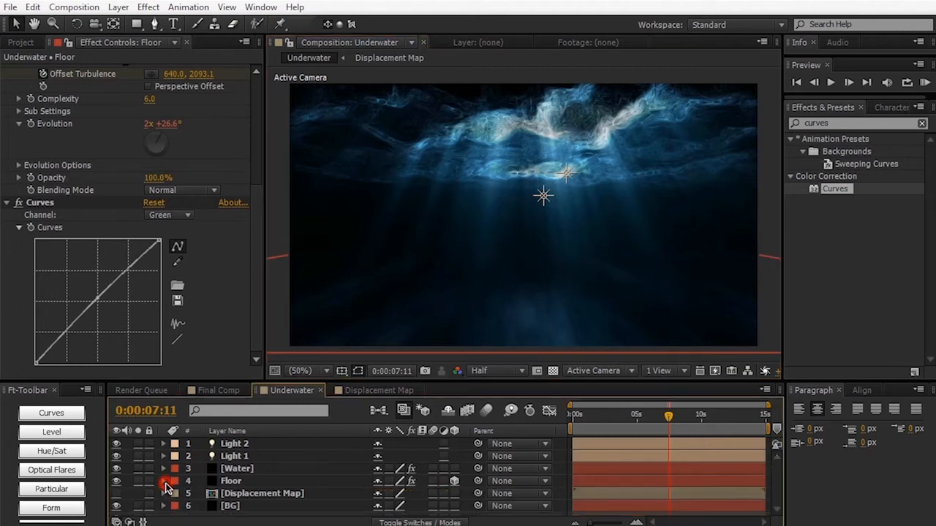
pyautogui.press('KP_0')
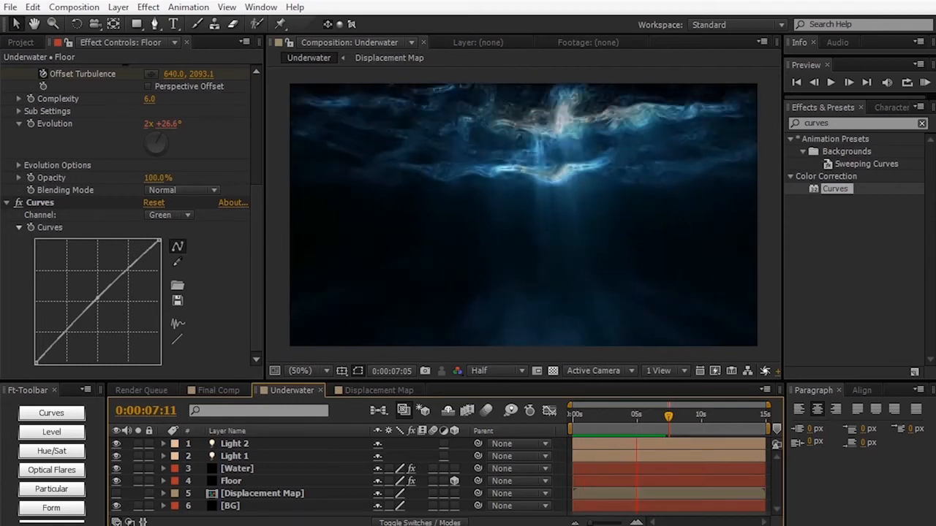
# Stop the preview and create a new black 1280 × 720 px solid named Particles in the Underwater composition.
pyautogui.click(282, 216)
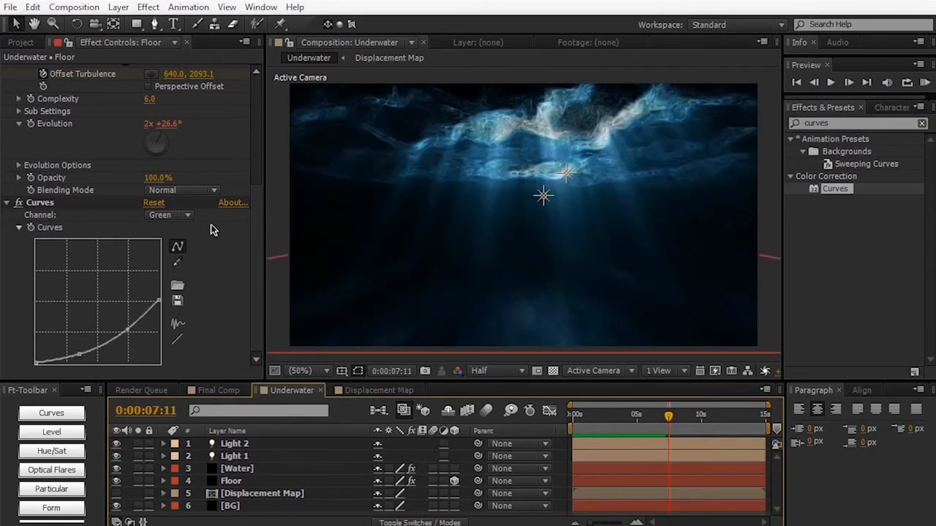
pyautogui.hotkey('ctrl', 'y')
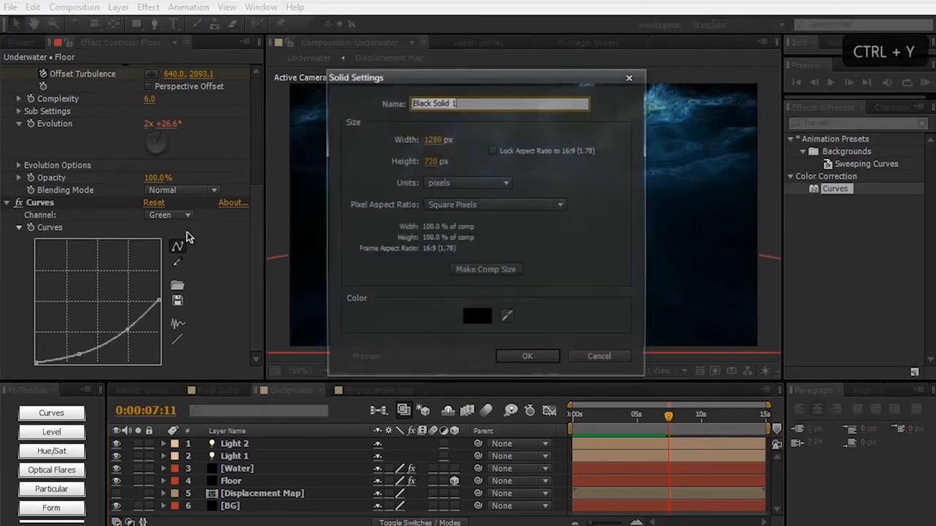
pyautogui.write('Particles')
pyautogui.press('Return')
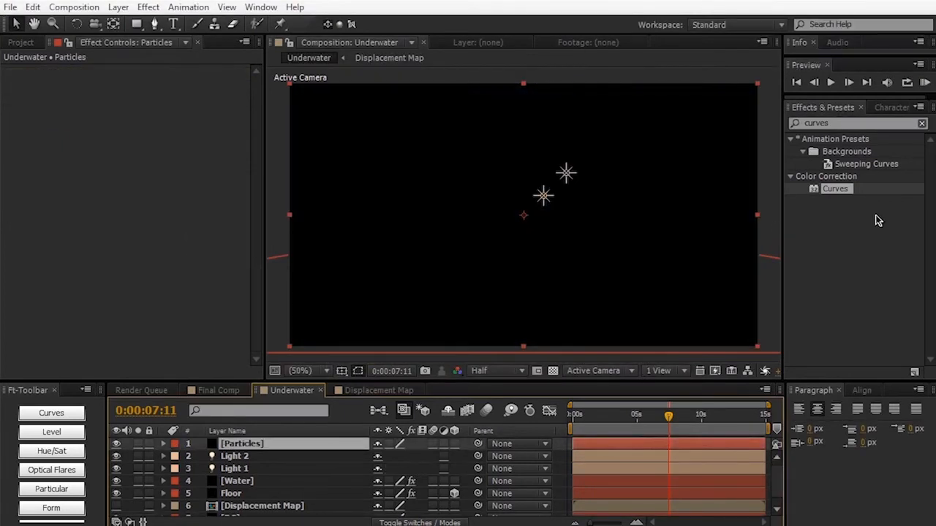
# Find the Trapcode Particular effect and apply it to the Particles layer.
pyautogui.click(875, 123)
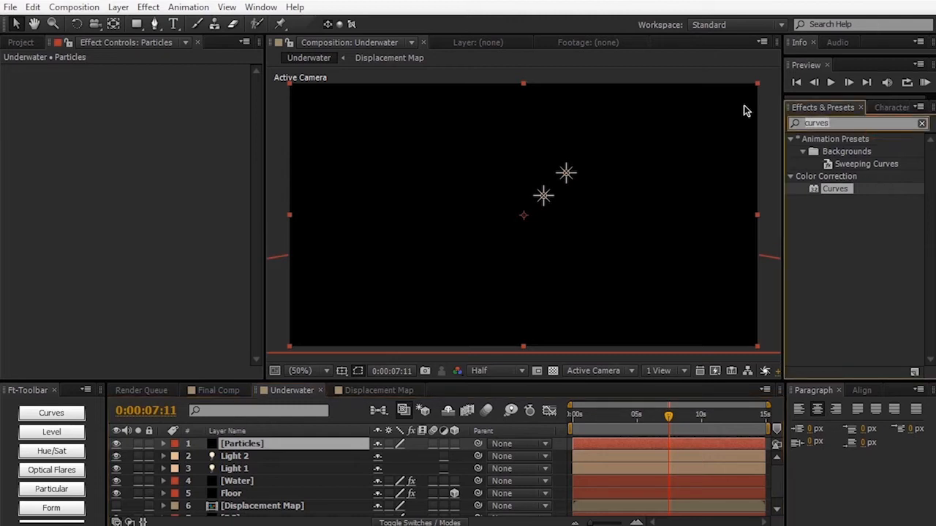
pyautogui.press('BackSpace')
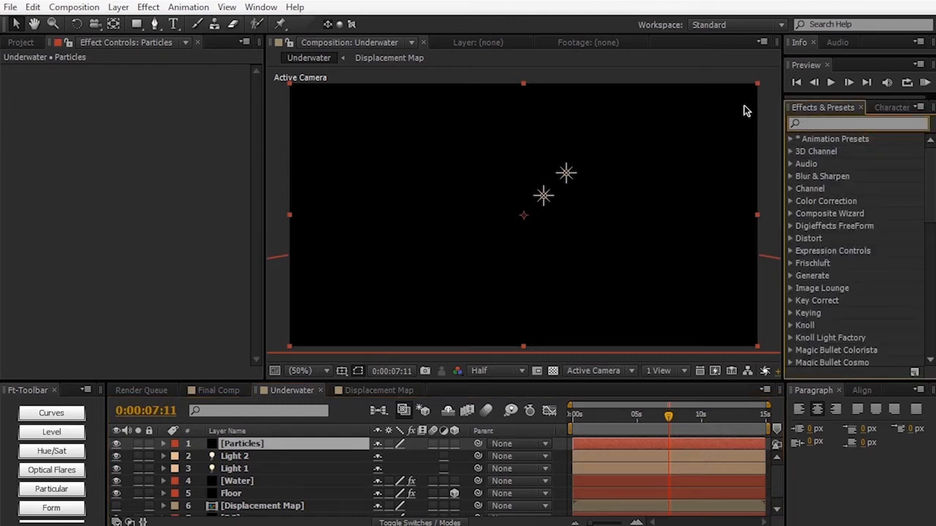
pyautogui.write('particular')
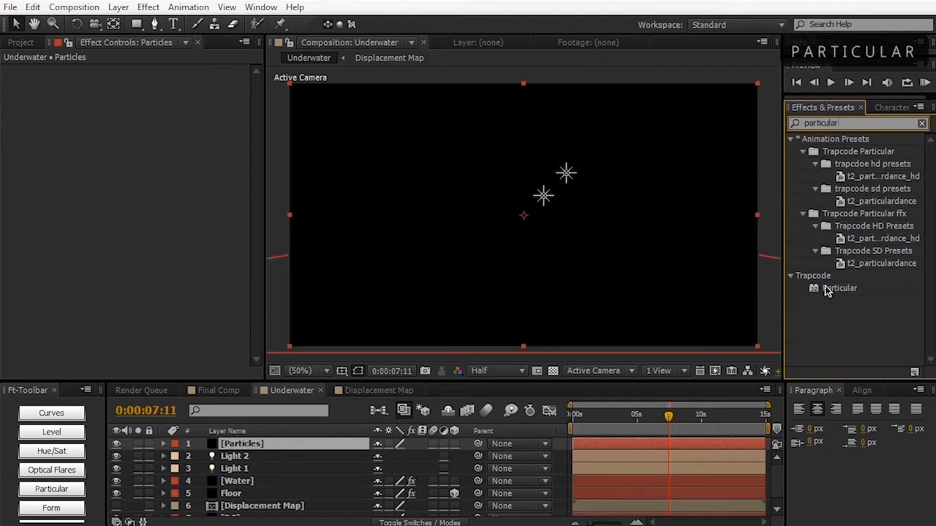
pyautogui.moveTo(827, 291); pyautogui.dragTo(437, 280)
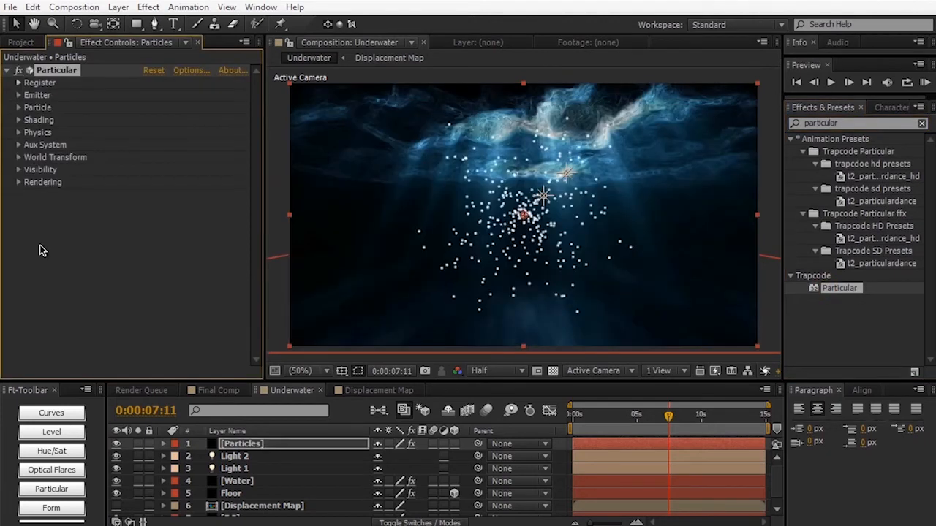
# Set Particular's emitter to 10 particles per second and the Emitter Type to Box.
pyautogui.click(19, 96)
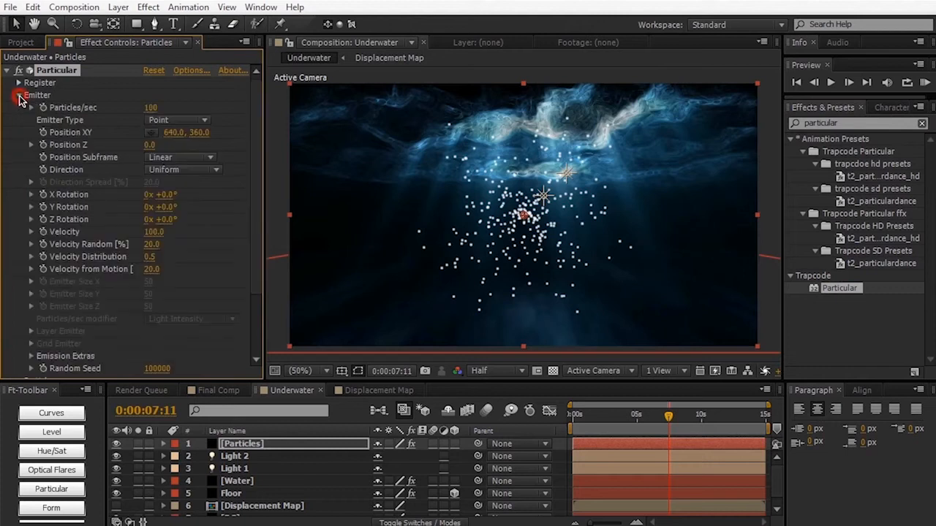
pyautogui.click(150, 108)
pyautogui.write('10')
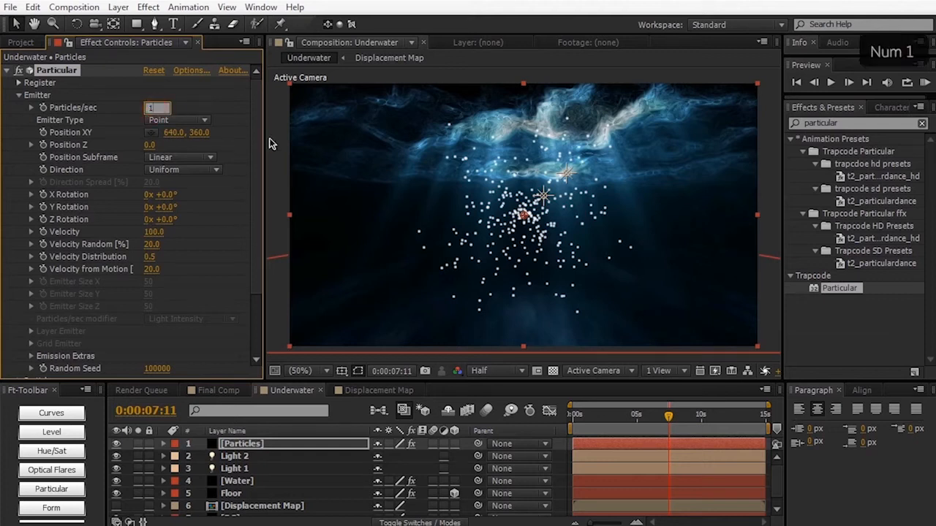
pyautogui.press('KP_Enter')
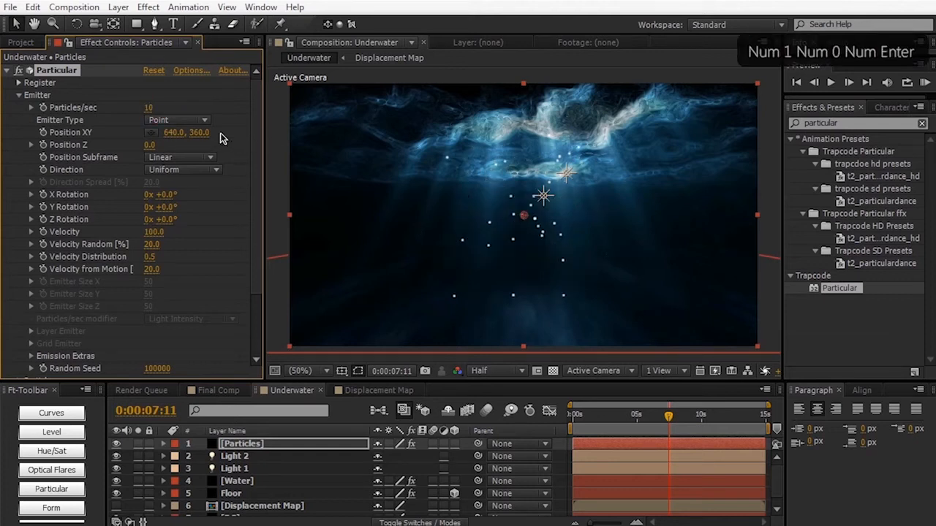
pyautogui.click(186, 122)
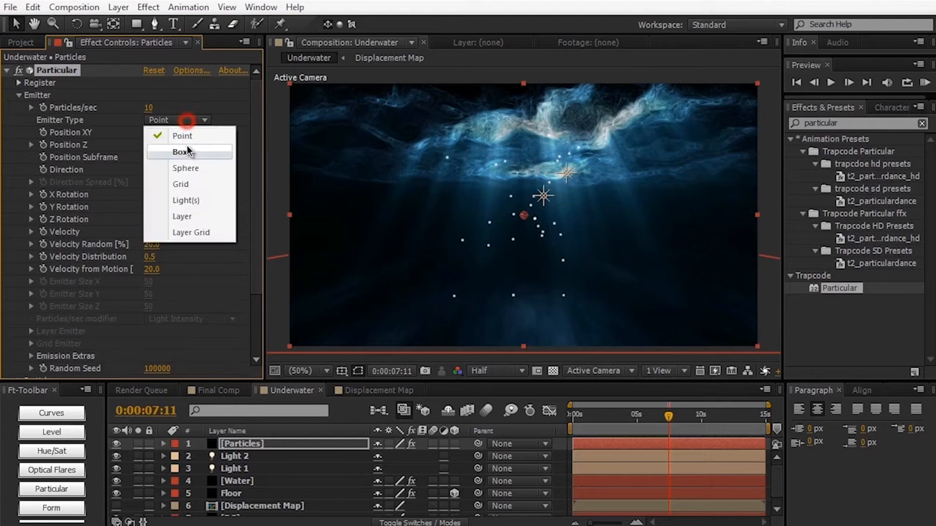
pyautogui.click(183, 149)
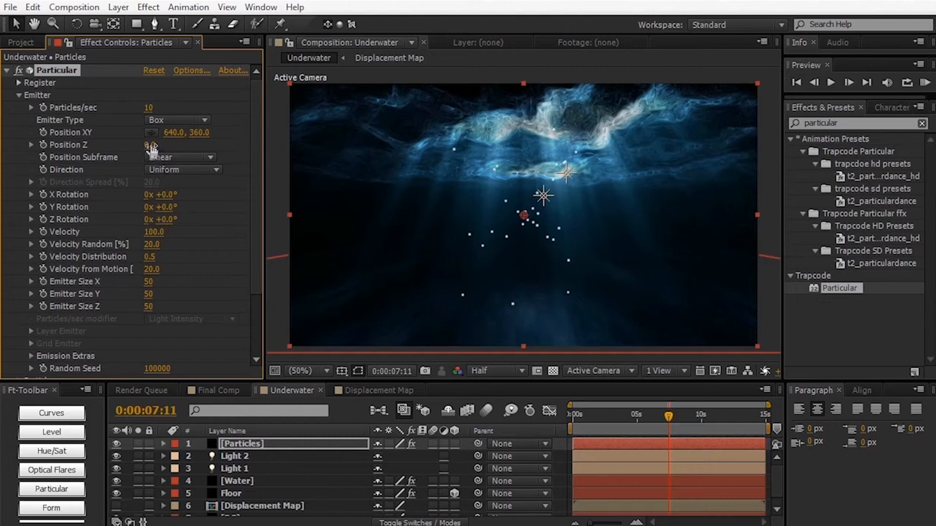
# Push the particle emitter into the distance by setting its Position Z to 3400.
pyautogui.moveTo(151, 147); pyautogui.dragTo(339, 128)
pyautogui.click(157, 145)
pyautogui.write('3400')
pyautogui.press('KP_Enter')
# Set the emitter's Size X to 4000 and its Size Z to 200.
pyautogui.moveTo(170, 277); pyautogui.dragTo(628, 267)
pyautogui.click(171, 278)
pyautogui.write('4000')
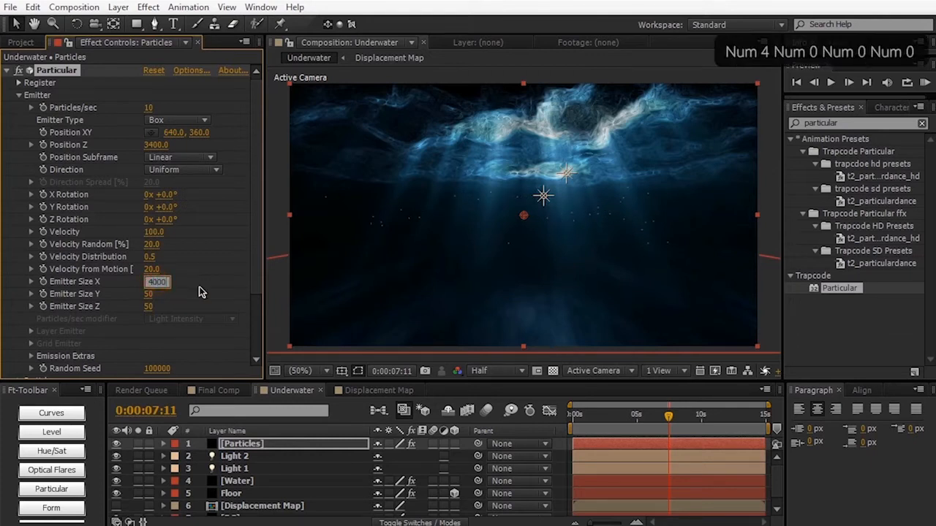
pyautogui.press('Return')
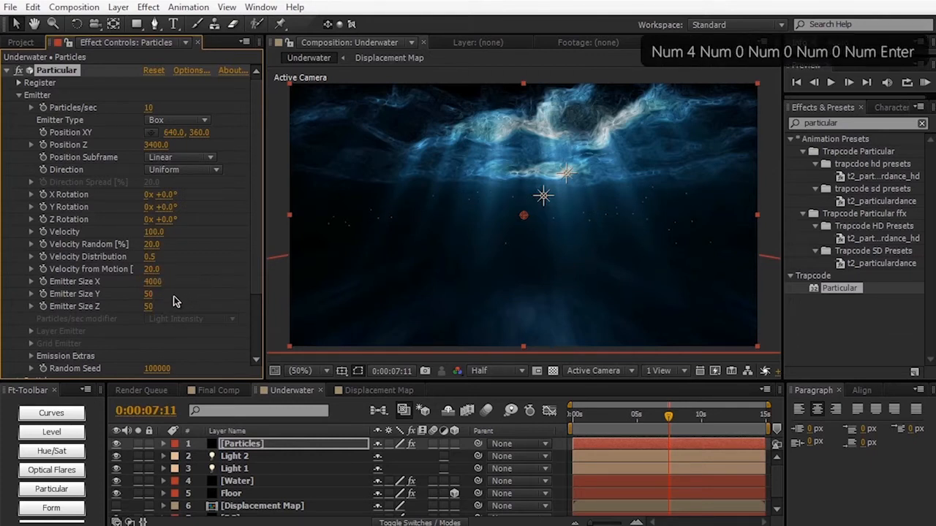
pyautogui.click(147, 307)
pyautogui.write('200')
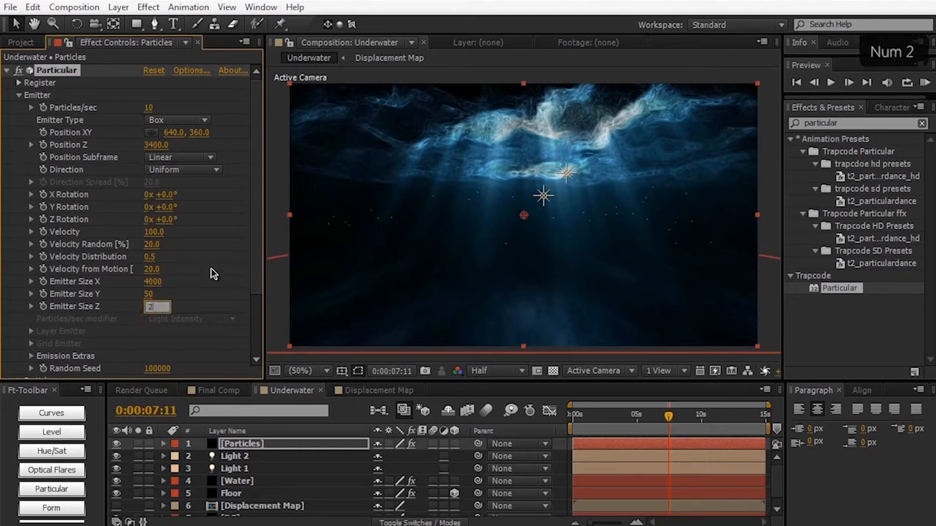
pyautogui.press('Return')
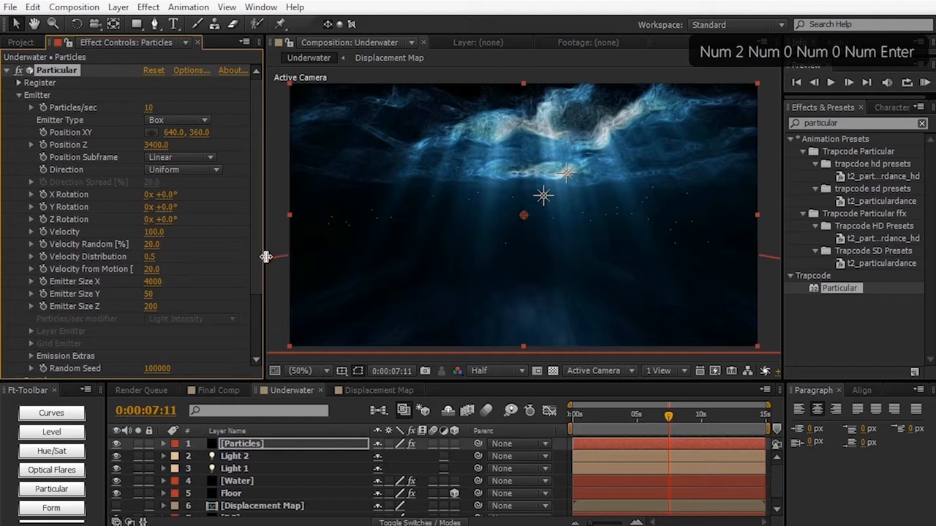
# Set Pre Run to 100 in the emitter's Emission Extras and scrub the timeline to check the particles.
pyautogui.scroll(-3, 258, 292)
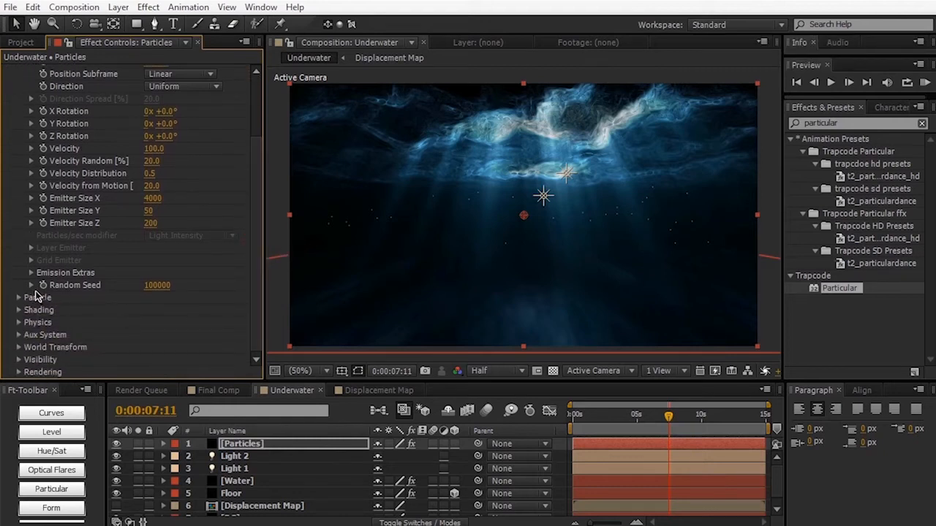
pyautogui.click(31, 273)
pyautogui.click(149, 286)
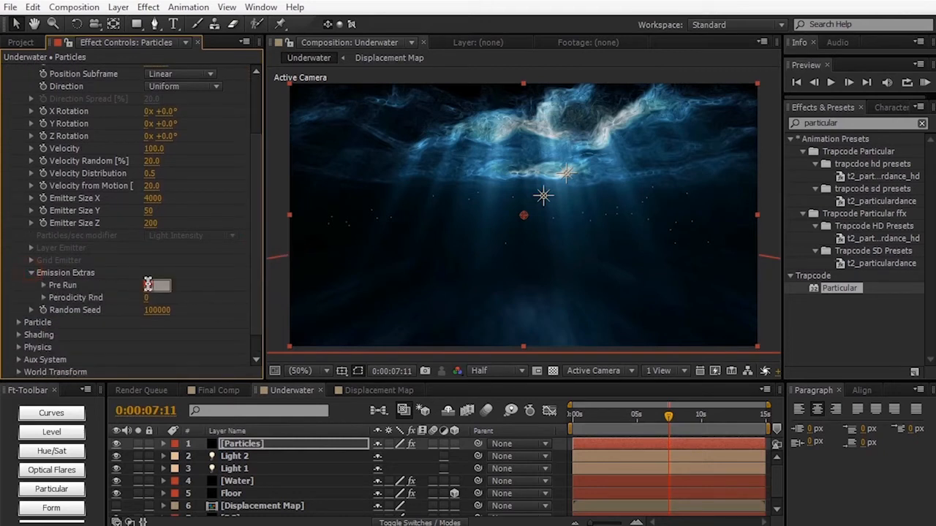
pyautogui.write('100')
pyautogui.press('KP_Enter')
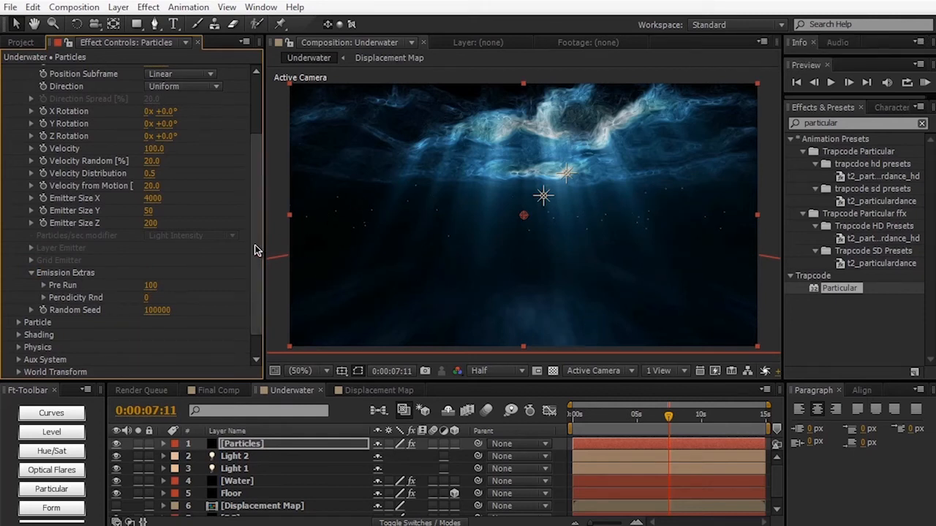
pyautogui.scroll(-2, 256, 244)
pyautogui.moveTo(635, 426); pyautogui.dragTo(658, 426)
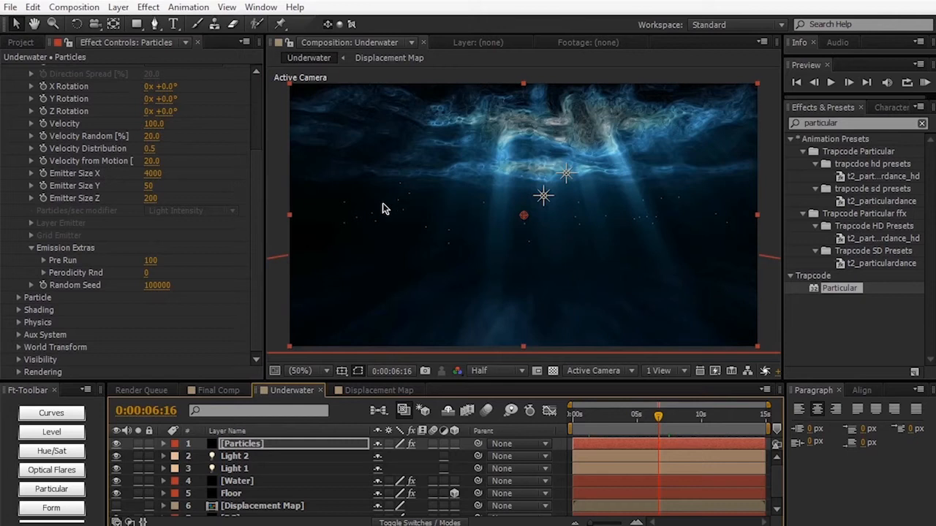
# Set Wind Z to -2300 in Particular's Air physics and preview the particles' motion toward the camera.
pyautogui.click(19, 323)
pyautogui.scroll(-3, 55, 336)
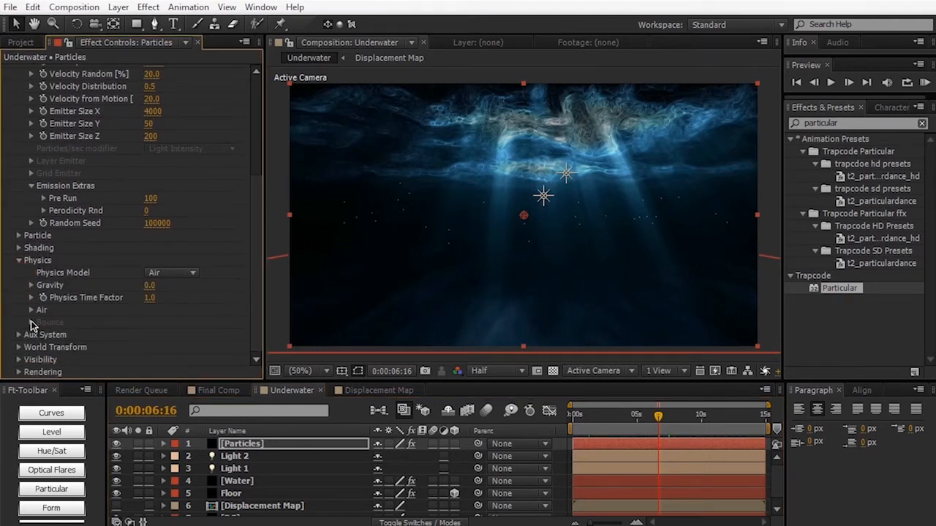
pyautogui.click(31, 309)
pyautogui.scroll(-4, 36, 314)
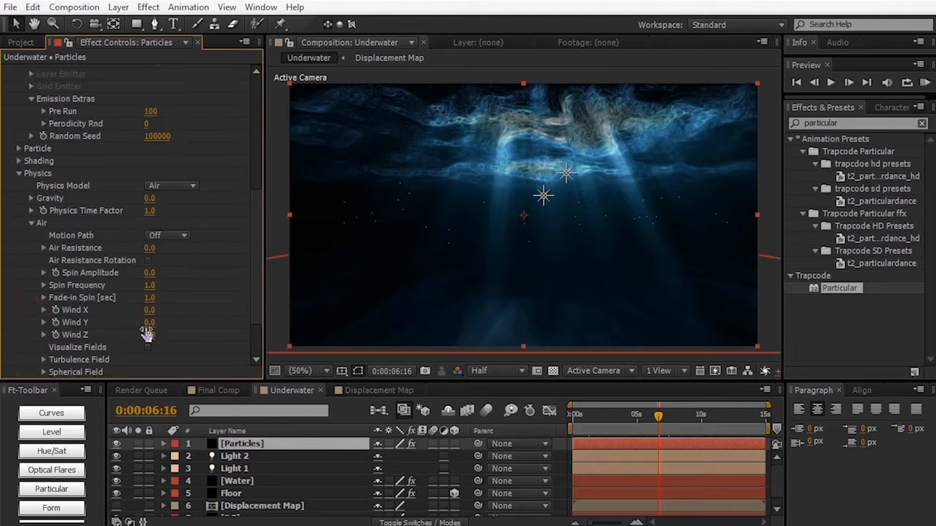
pyautogui.moveTo(150, 334); pyautogui.dragTo(142, 335)
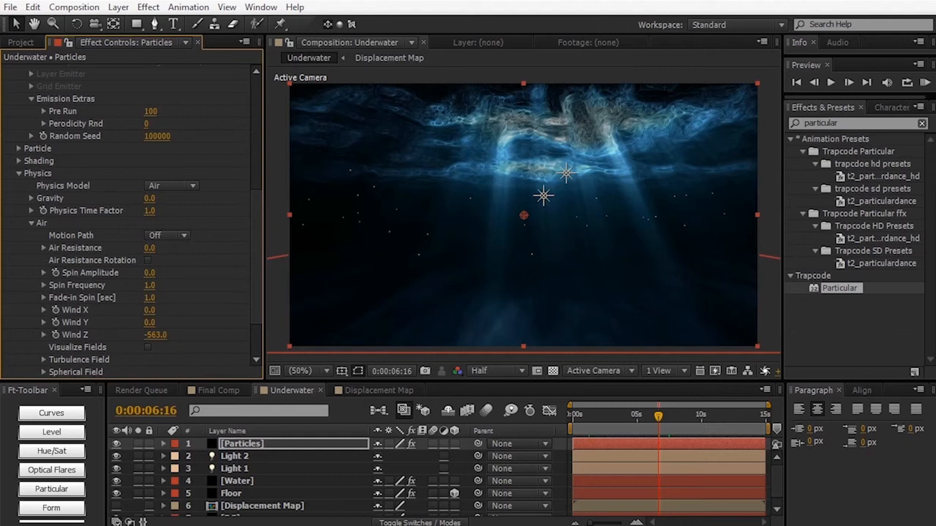
pyautogui.click(169, 334)
pyautogui.write('-2300')
pyautogui.press('Return')
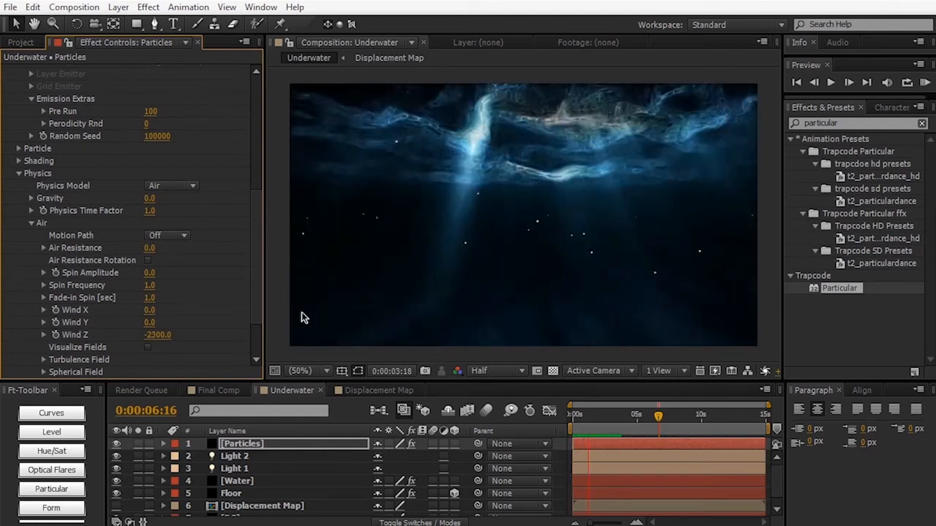
pyautogui.click(256, 269)
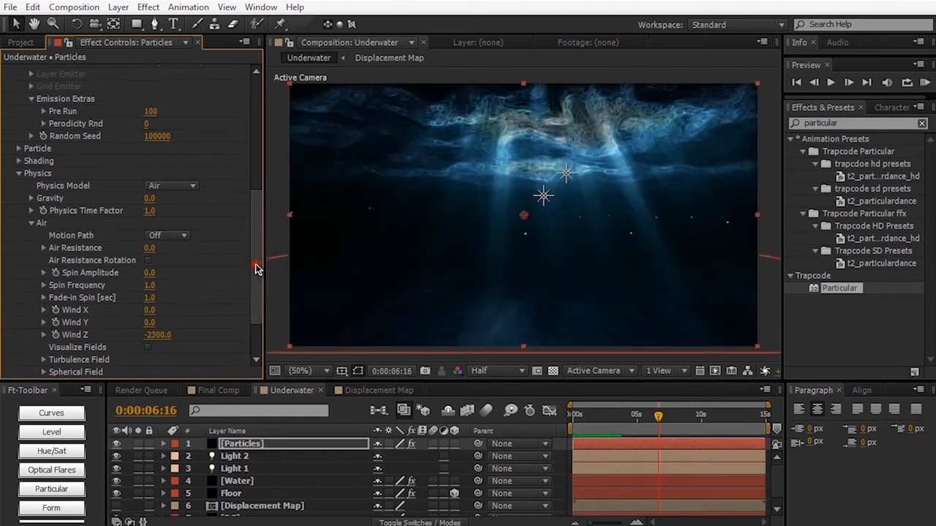
# Change the particle color to light blue (B3E9FF).
pyautogui.moveTo(256, 269); pyautogui.dragTo(258, 238)
pyautogui.click(19, 224)
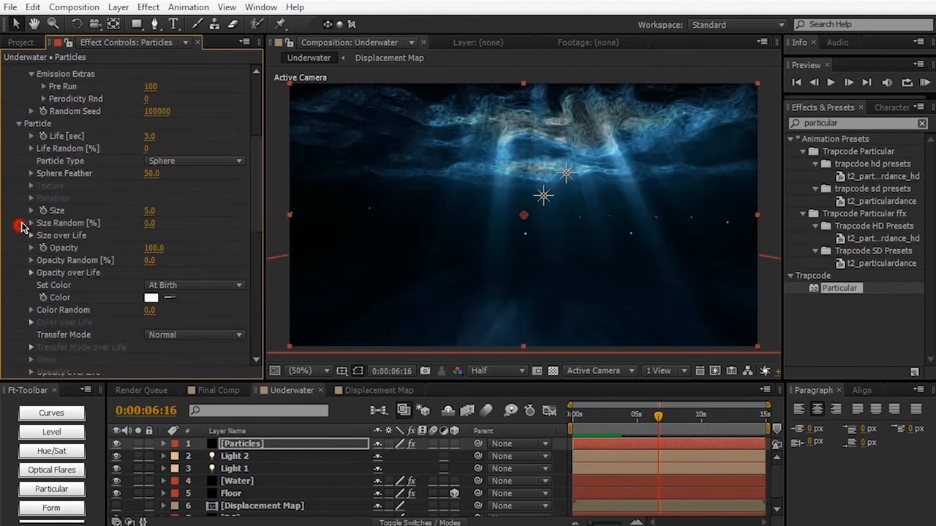
pyautogui.click(151, 300)
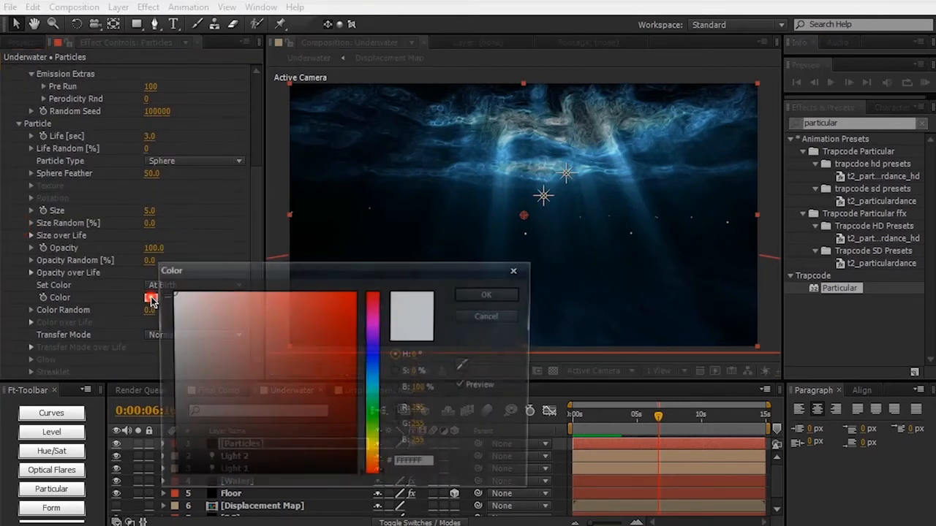
pyautogui.click(373, 362)
pyautogui.moveTo(373, 359); pyautogui.dragTo(374, 376)
pyautogui.click(233, 317)
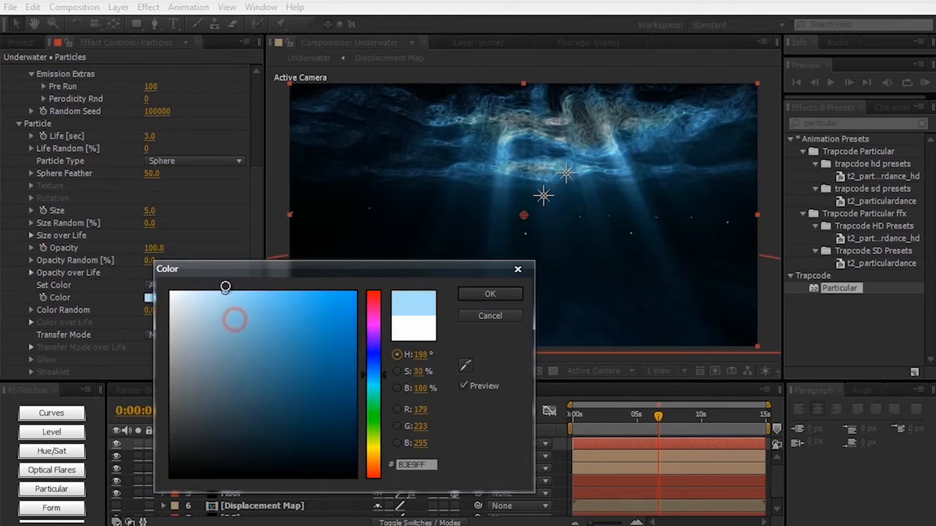
pyautogui.press('Return')
# Set the particle Size to 3 and scrub the timeline to check the particles' movement.
pyautogui.click(150, 211)
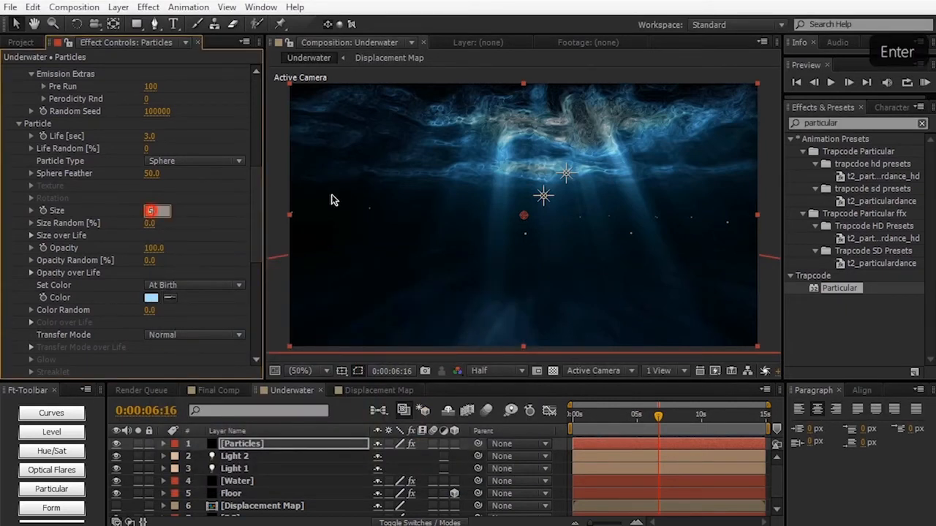
pyautogui.write('3')
pyautogui.press('KP_Enter')
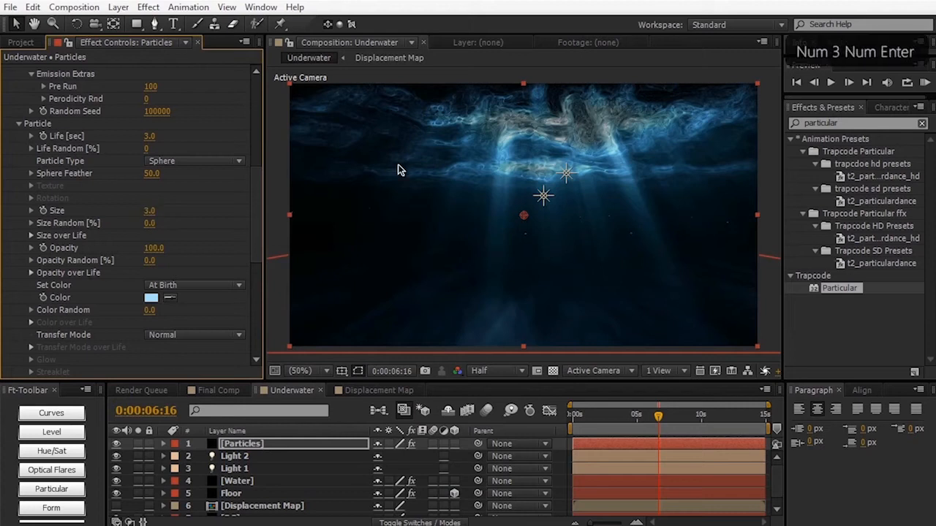
pyautogui.moveTo(258, 210); pyautogui.dragTo(253, 266)
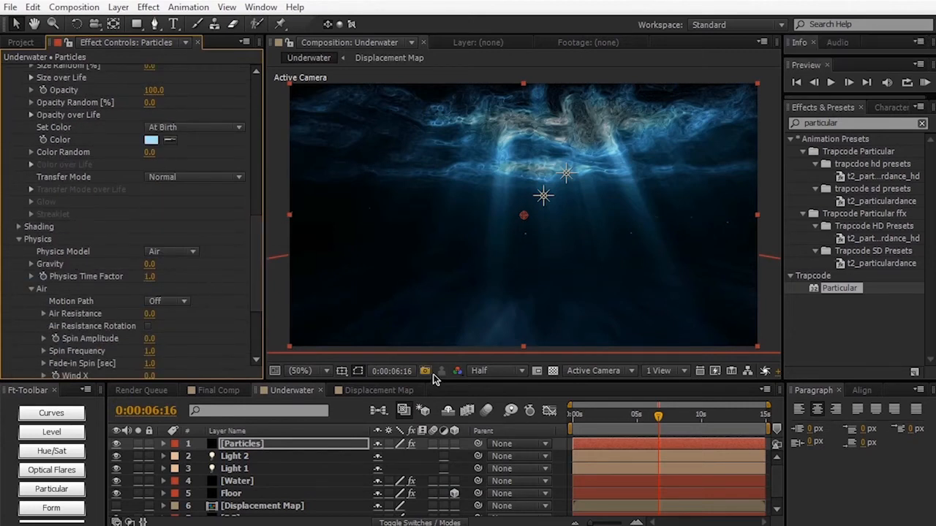
pyautogui.click(610, 420)
pyautogui.moveTo(610, 420); pyautogui.dragTo(661, 419)
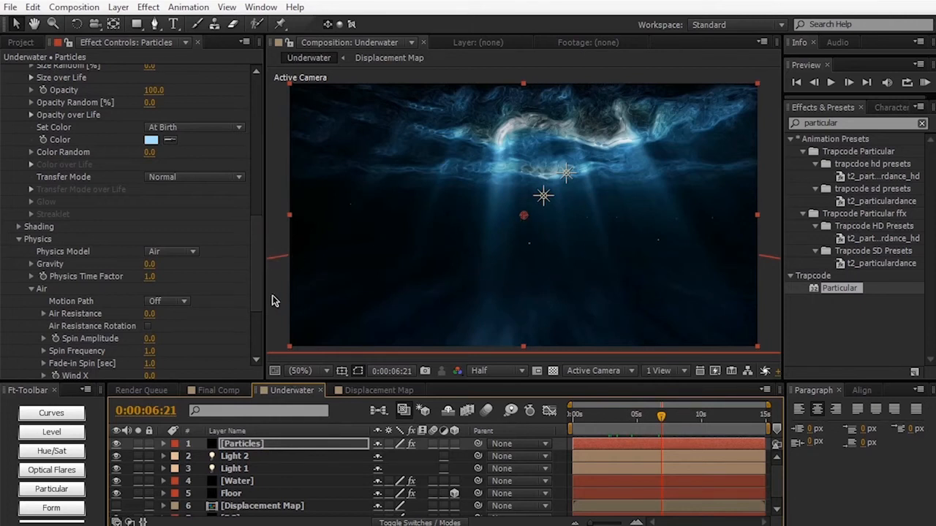
# Set Affect Position to 10 in the Turbulence Field of Particular's Air physics.
pyautogui.moveTo(255, 267); pyautogui.dragTo(252, 324)
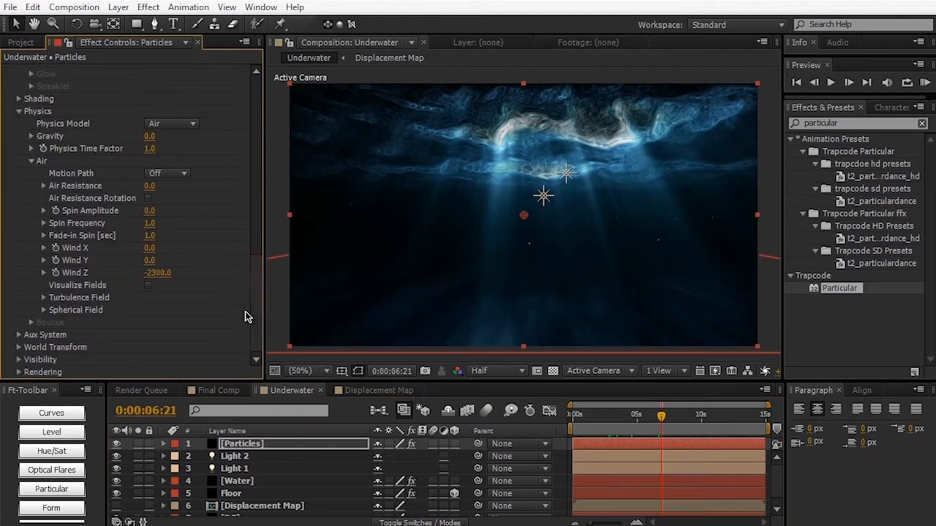
pyautogui.click(43, 298)
pyautogui.scroll(-3, 43, 300)
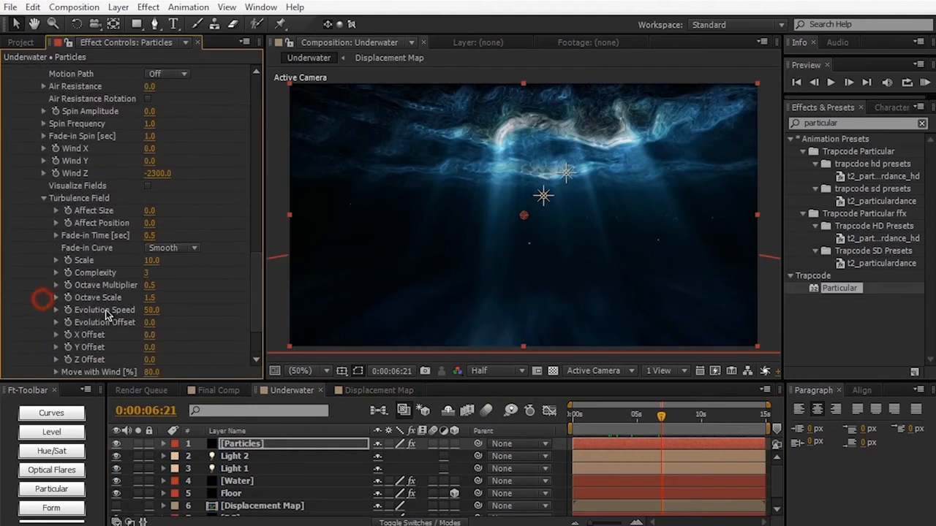
pyautogui.click(149, 223)
pyautogui.write('10')
pyautogui.press('Return')
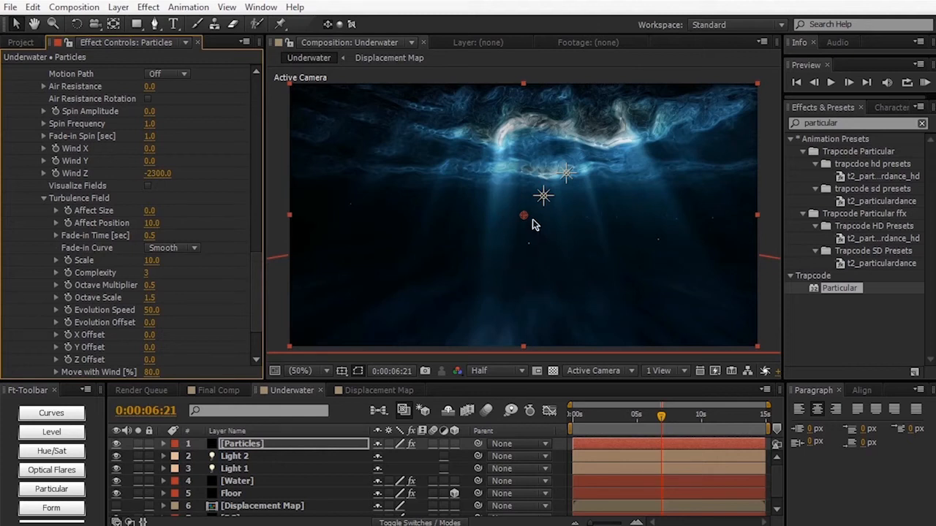
# Enable motion blur for the Particles layer and the composition, and move the layer between Light 1 and Water.
pyautogui.click(623, 414)
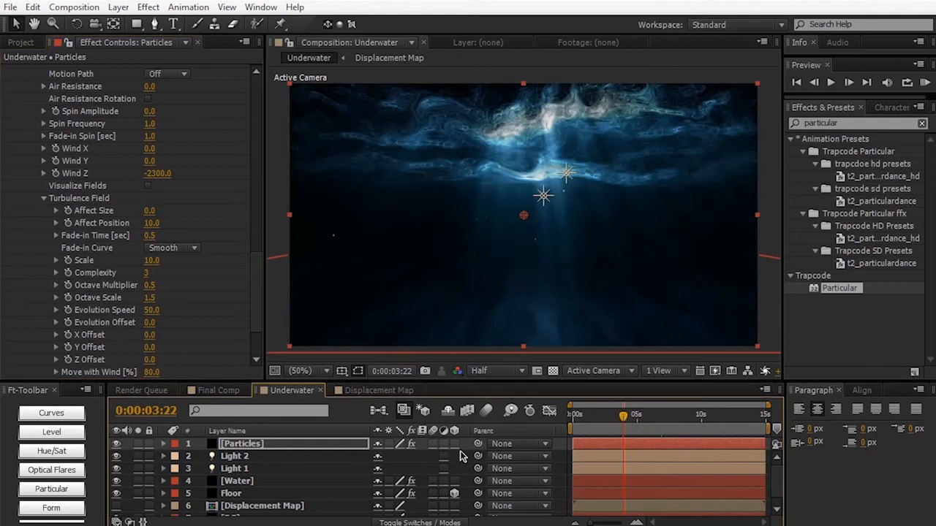
pyautogui.click(433, 444)
pyautogui.click(486, 410)
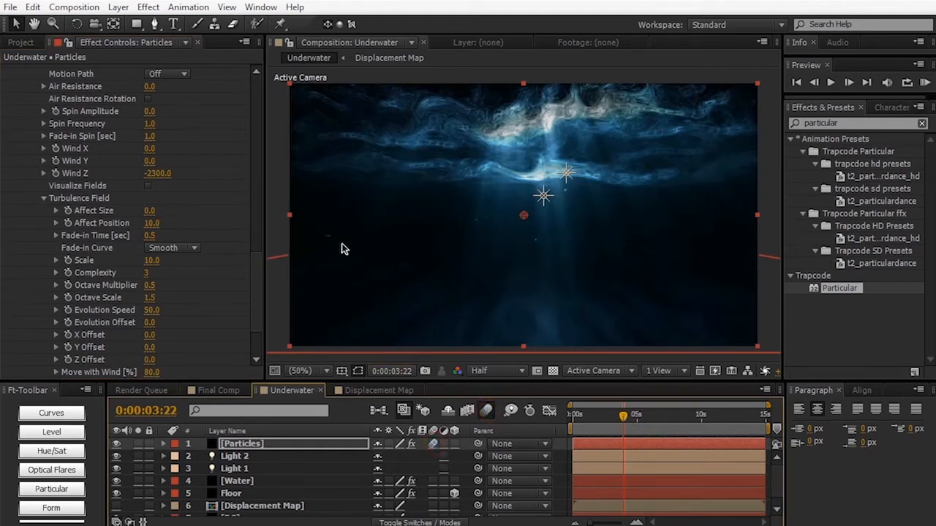
pyautogui.click(289, 449)
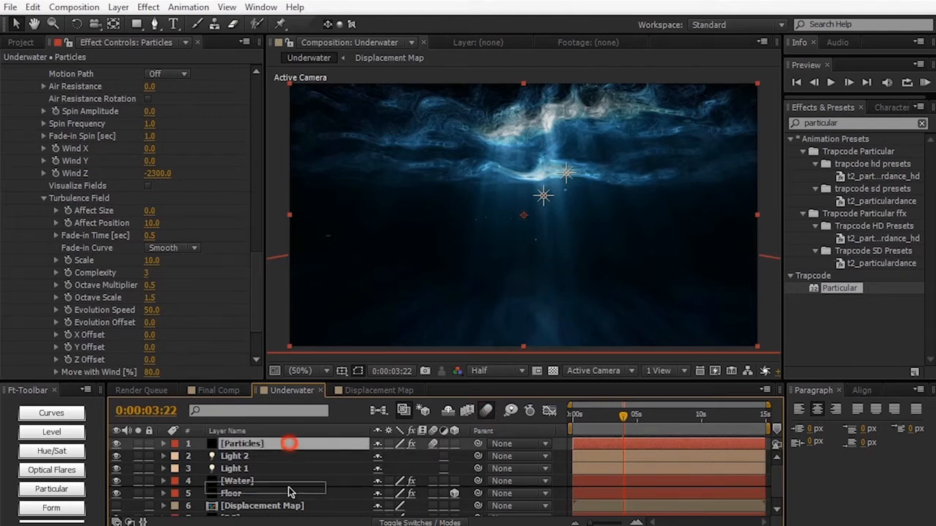
pyautogui.moveTo(289, 453); pyautogui.dragTo(263, 473)
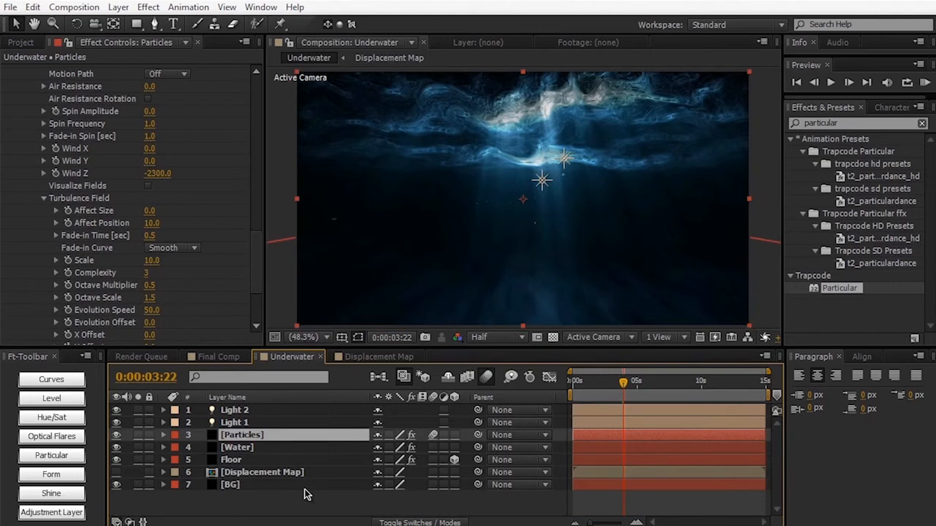
# Duplicate the Particles layer and rename the copy Smoke.
pyautogui.click(311, 437)
pyautogui.hotkey('ctrl', 'd')
pyautogui.press('Return')
pyautogui.write('Smoke')
pyautogui.press('Return')
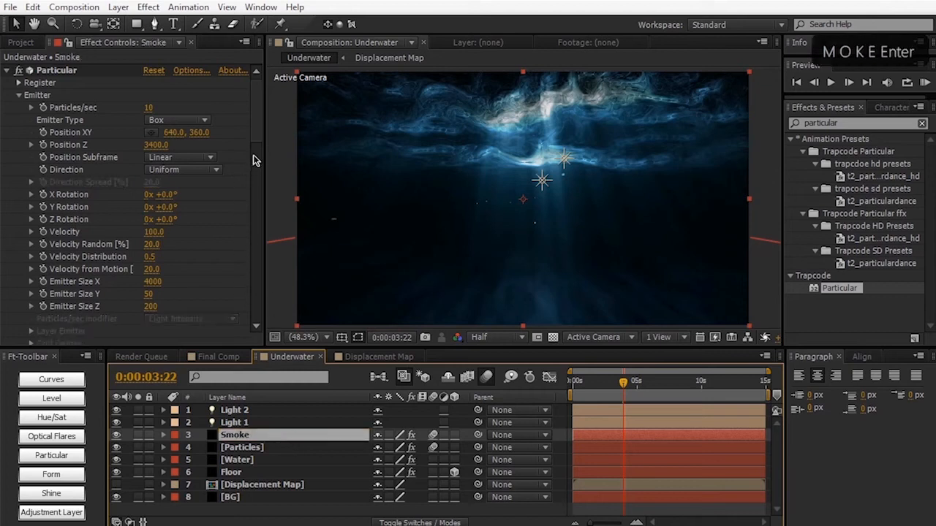
# Change the Smoke layer's Particle Type to Cloudlet and set the particle Size to 300.
pyautogui.moveTo(264, 110)
pyautogui.mouseDown()
pyautogui.moveTo(305, 110)
pyautogui.moveTo(295, 115)
pyautogui.moveTo(297, 173)
pyautogui.moveTo(295, 103)
pyautogui.moveTo(297, 197)
pyautogui.moveTo(296, 187)
pyautogui.mouseUp()
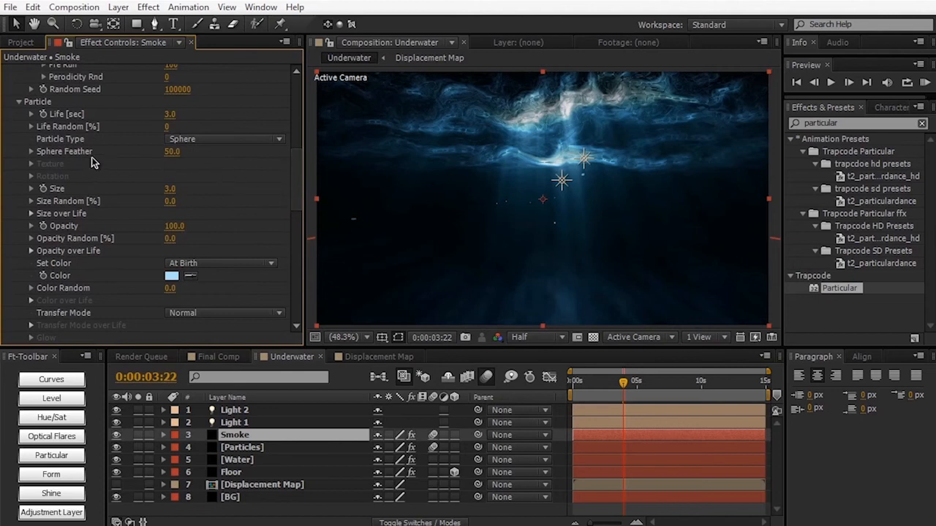
pyautogui.click(219, 139)
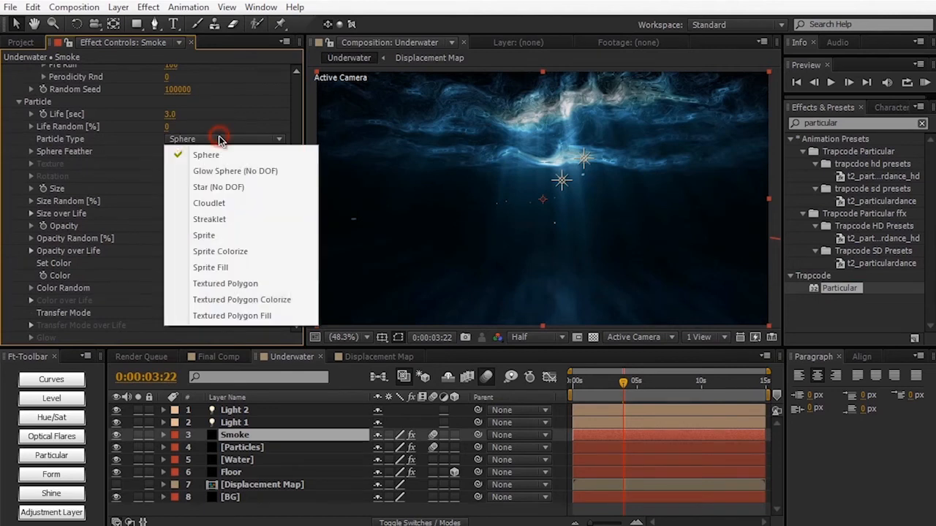
pyautogui.click(222, 203)
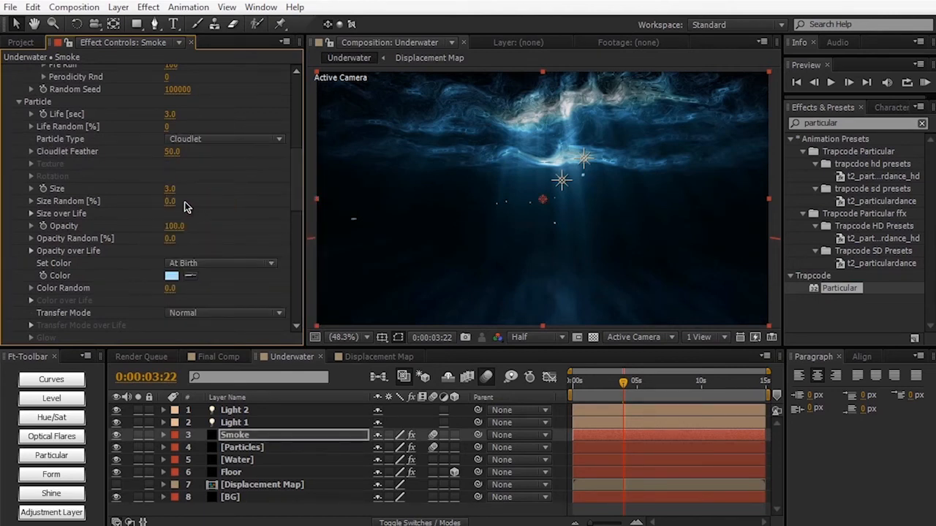
pyautogui.moveTo(170, 189); pyautogui.dragTo(318, 195)
pyautogui.click(173, 188)
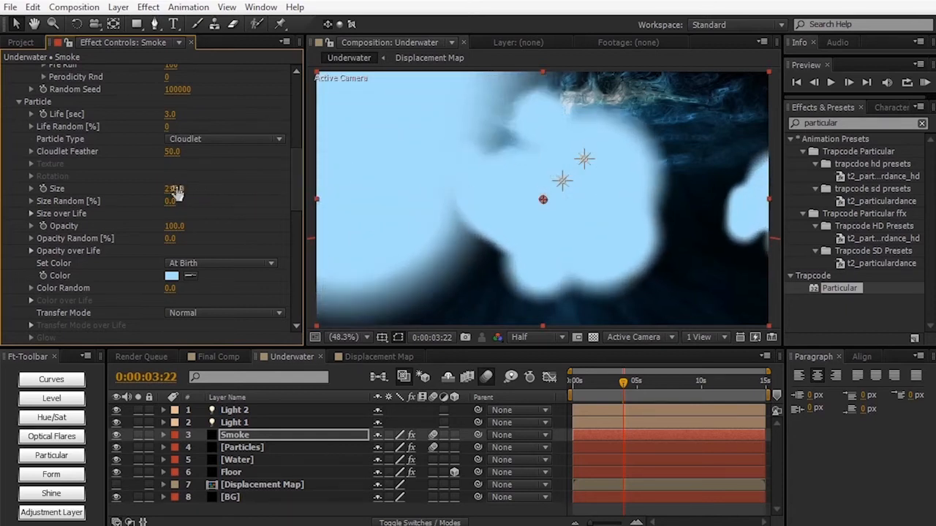
pyautogui.write('300')
pyautogui.press('Return')
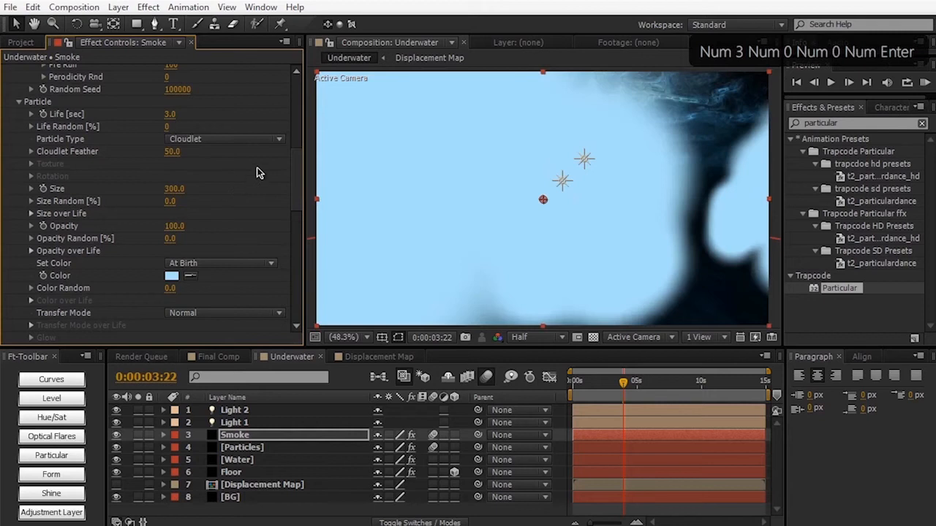
# Set the Smoke particles' Opacity to 0.8 and check the haze at other points in time.
pyautogui.click(174, 227)
pyautogui.write('.8')
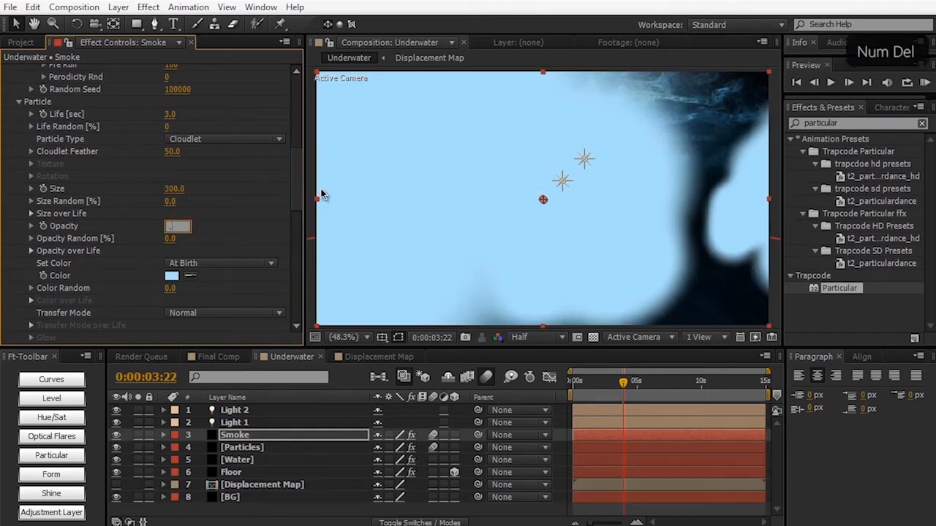
pyautogui.press('Return')
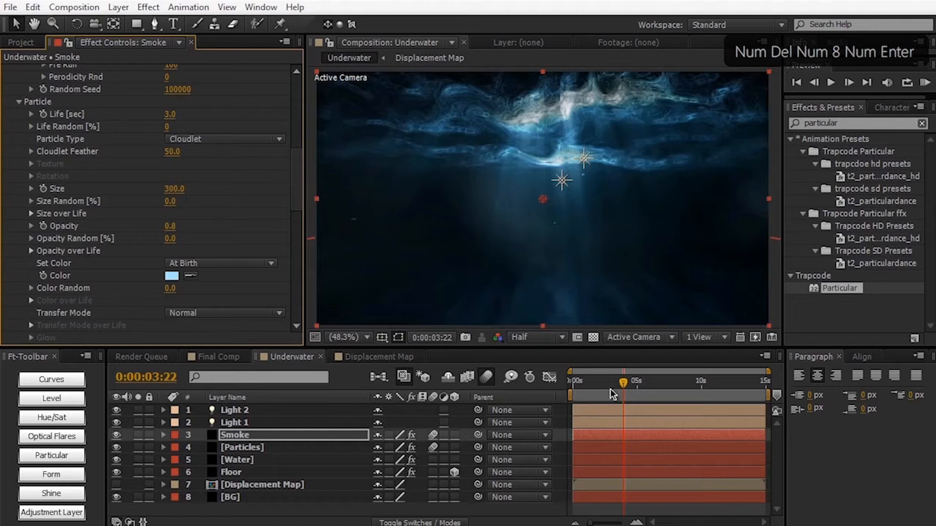
pyautogui.click(609, 381)
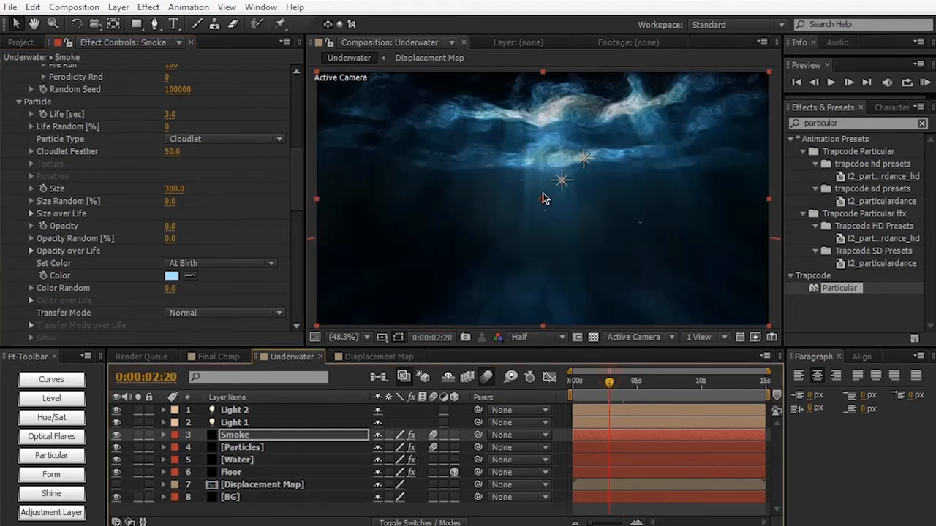
pyautogui.click(640, 381)
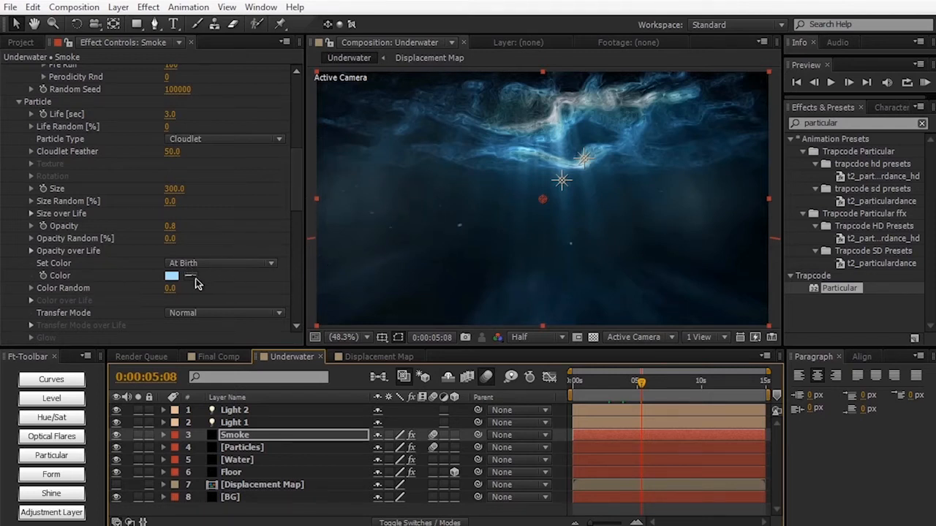
# Change the Smoke particle color to a darker blue (4B97B7) and scrub the timeline to check it.
pyautogui.click(171, 277)
pyautogui.moveTo(338, 325); pyautogui.dragTo(282, 364)
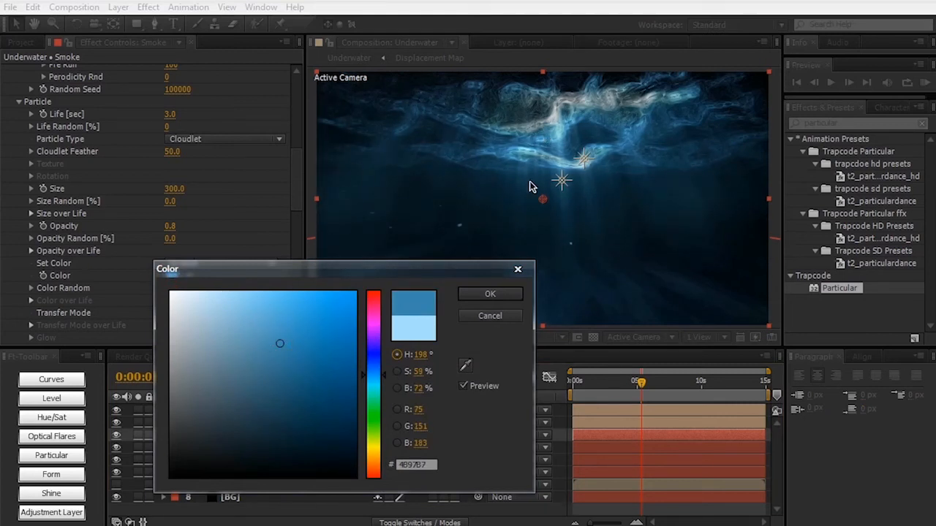
pyautogui.click(513, 297)
pyautogui.moveTo(641, 382); pyautogui.dragTo(679, 383)
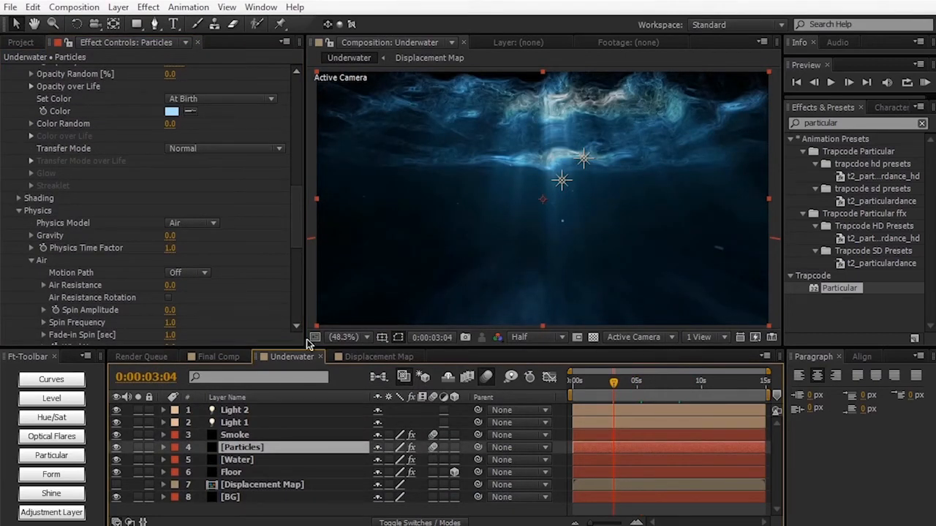
# Apply the fade-in and fade-out preset curve to Opacity over Life on the Particles layer.
pyautogui.moveTo(296, 239); pyautogui.dragTo(295, 206)
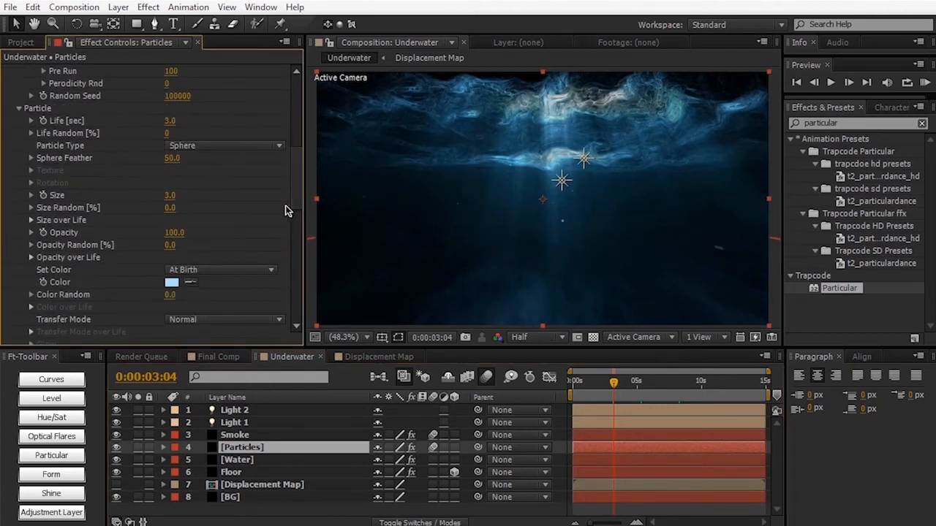
pyautogui.click(32, 258)
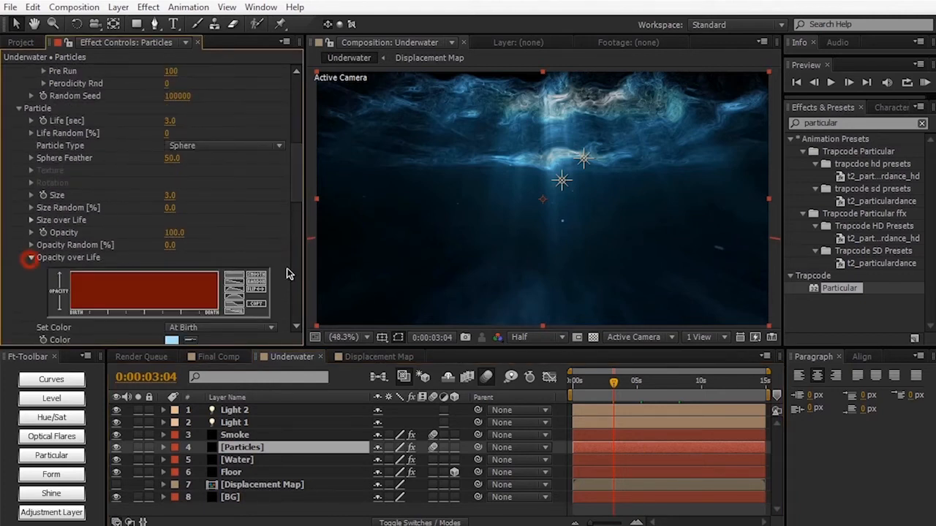
pyautogui.click(235, 299)
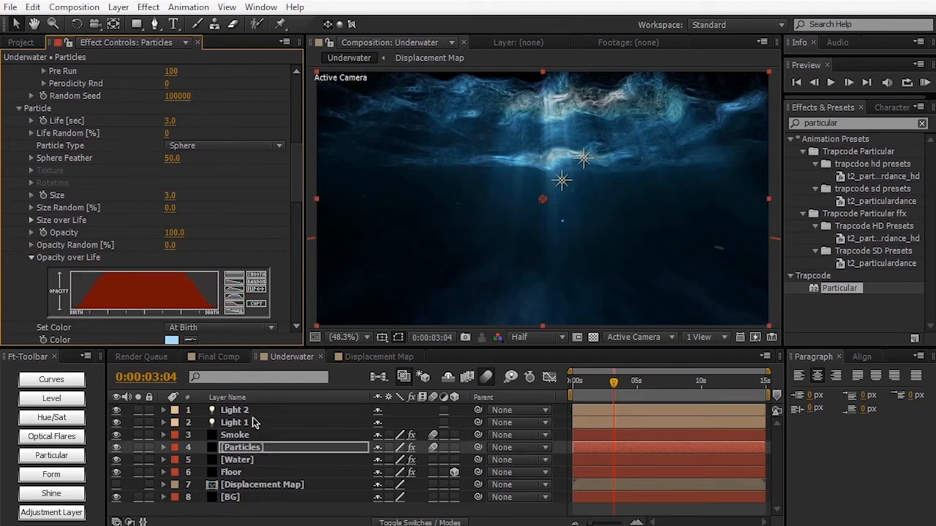
# Apply the same fade-in and fade-out Opacity over Life curve to the Smoke layer.
pyautogui.click(250, 436)
pyautogui.scroll(-10, 231, 237)
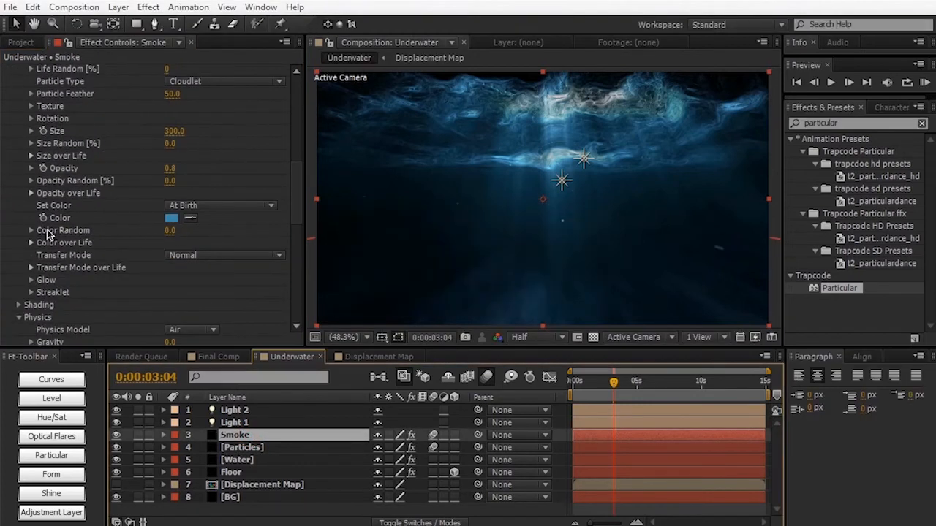
pyautogui.click(30, 193)
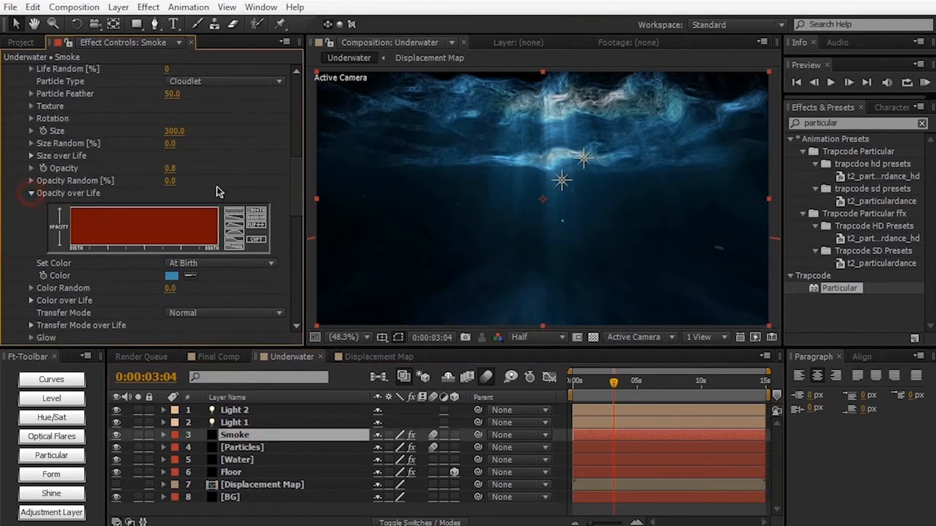
pyautogui.click(231, 236)
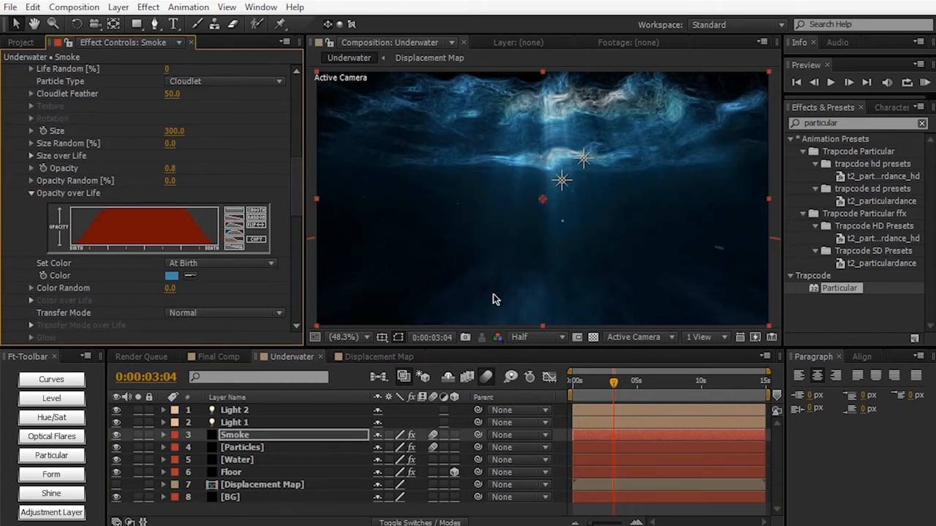
# Create an adjustment layer above Light 2 and rename it CC.
pyautogui.moveTo(509, 347)
pyautogui.mouseDown()
pyautogui.moveTo(510, 359)
pyautogui.moveTo(511, 340)
pyautogui.mouseUp()
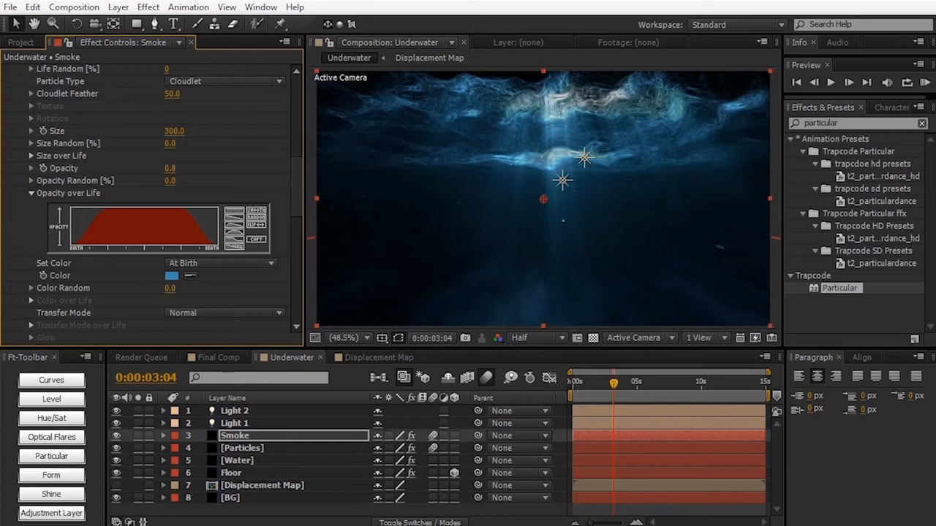
pyautogui.click(119, 7)
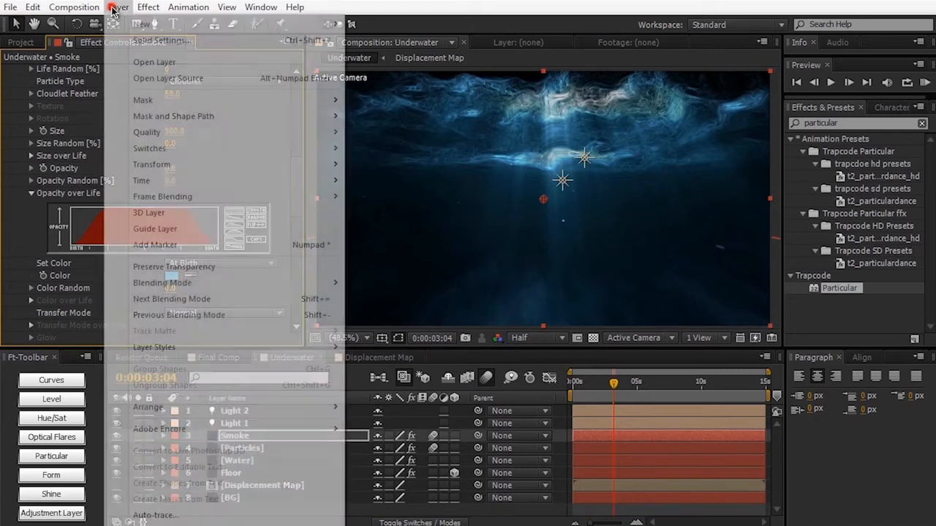
pyautogui.moveTo(144, 23)
pyautogui.click(418, 114)
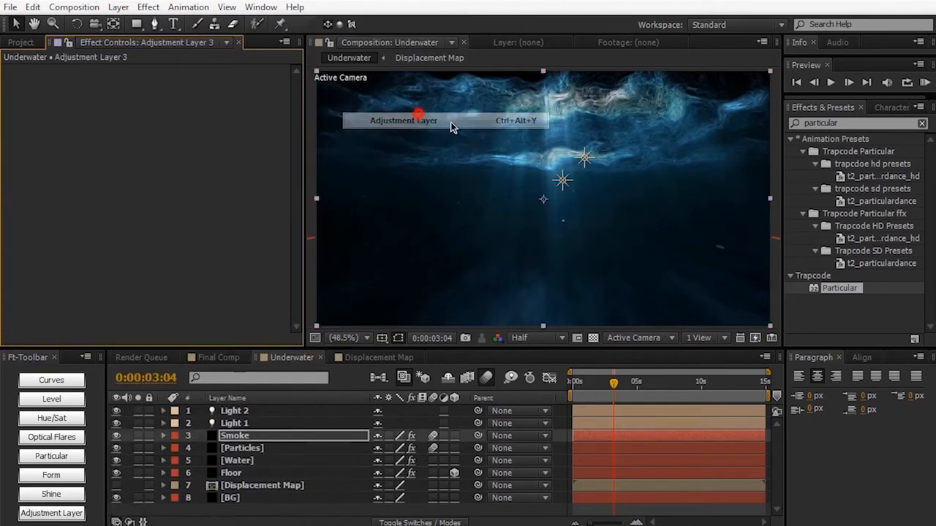
pyautogui.click(339, 411)
pyautogui.press('Return')
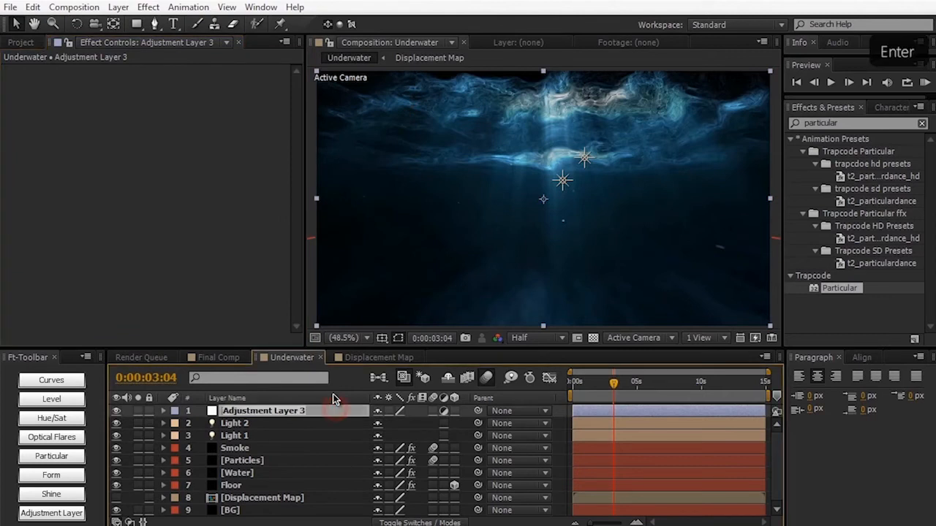
pyautogui.write('CC')
pyautogui.press('Return')
# Apply the Curves effect to the CC layer and shape the RGB curve into a gentle contrast S-curve.
pyautogui.click(853, 124)
pyautogui.hotkey('ctrl', 'a')
pyautogui.write('curves')
pyautogui.moveTo(835, 188); pyautogui.dragTo(234, 179)
pyautogui.moveTo(126, 139); pyautogui.dragTo(121, 141)
pyautogui.moveTo(71, 212)
pyautogui.mouseDown()
pyautogui.moveTo(67, 203)
pyautogui.moveTo(66, 210)
pyautogui.mouseUp()
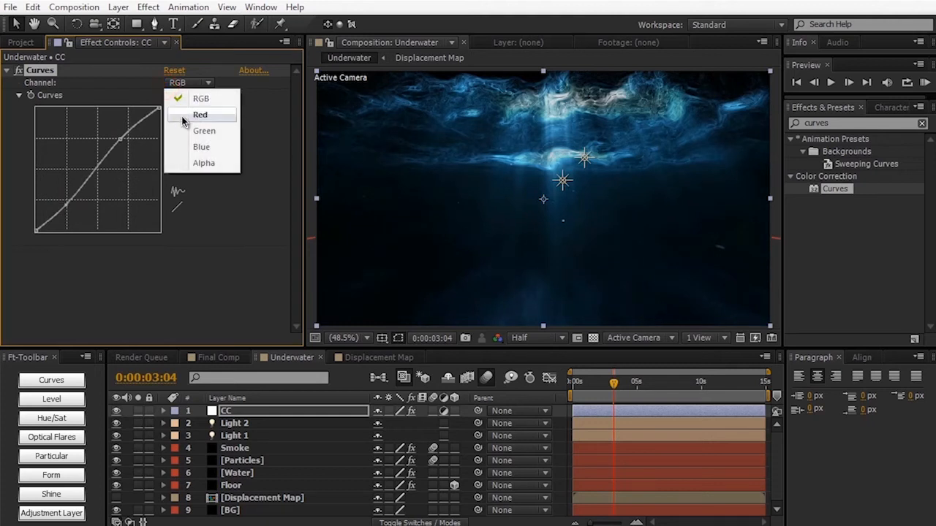
# Raise the midpoints of the Blue and Green channels slightly in the CC layer's Curves effect.
pyautogui.click(194, 146)
pyautogui.moveTo(94, 171); pyautogui.dragTo(95, 163)
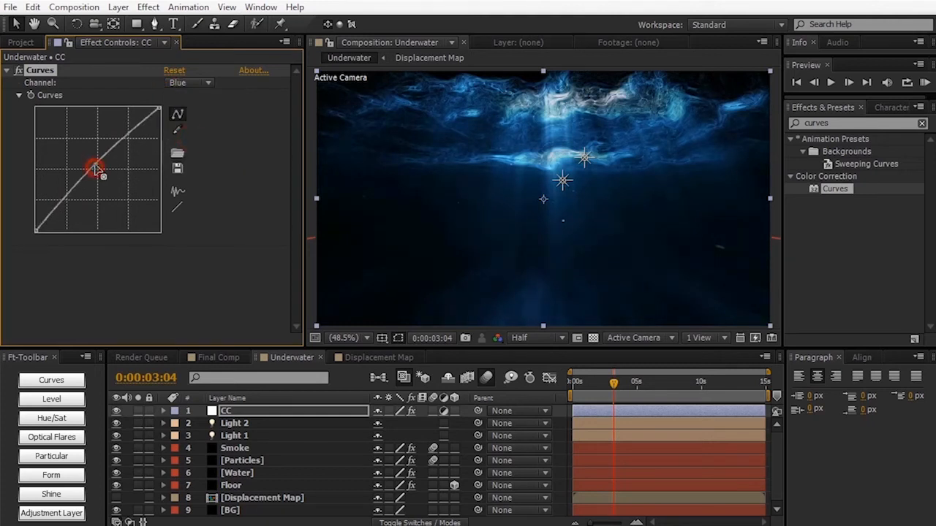
pyautogui.click(196, 82)
pyautogui.click(204, 130)
pyautogui.moveTo(95, 170); pyautogui.dragTo(94, 166)
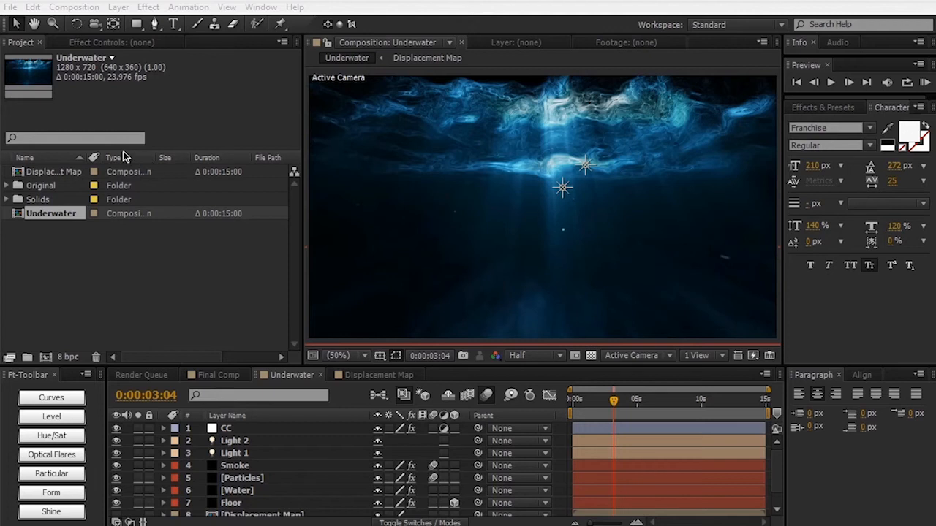
# Create a text layer in the Underwater composition reading UNDERWATER.
pyautogui.click(118, 7)
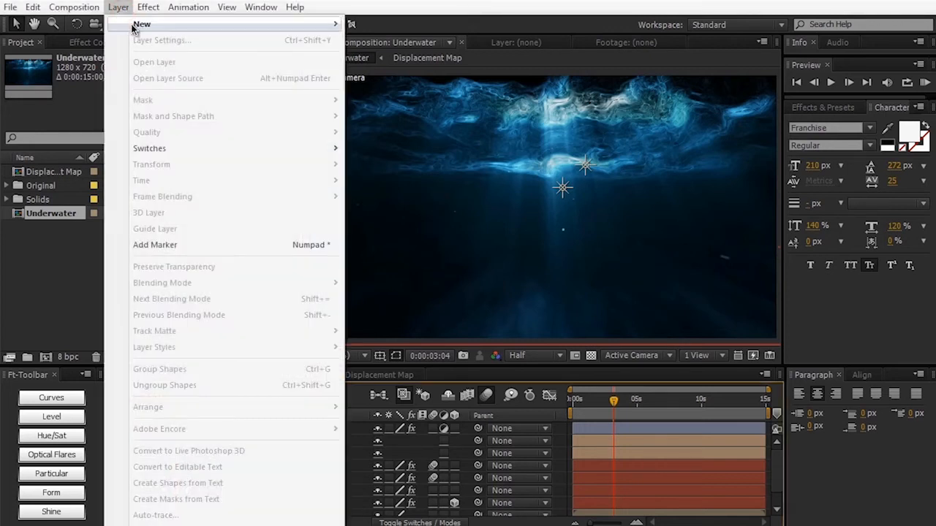
pyautogui.moveTo(261, 7)
pyautogui.moveTo(317, 29)
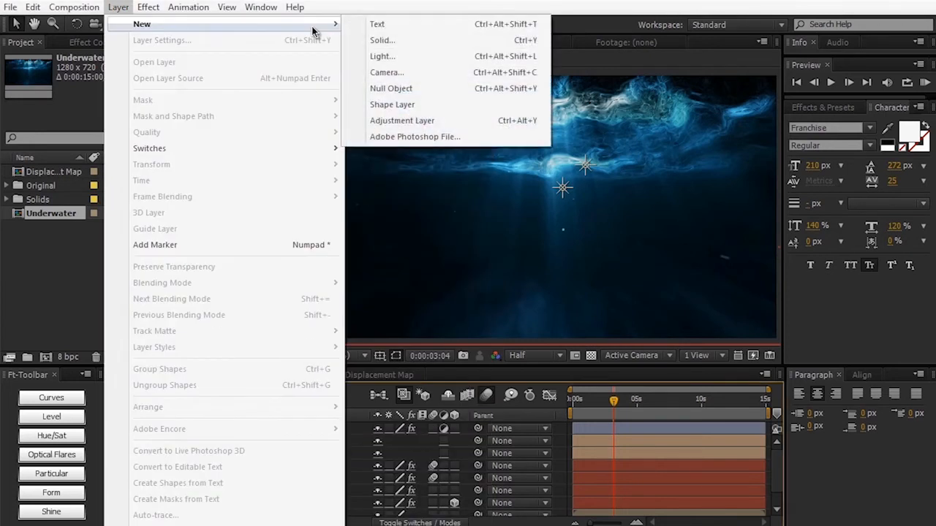
pyautogui.click(403, 22)
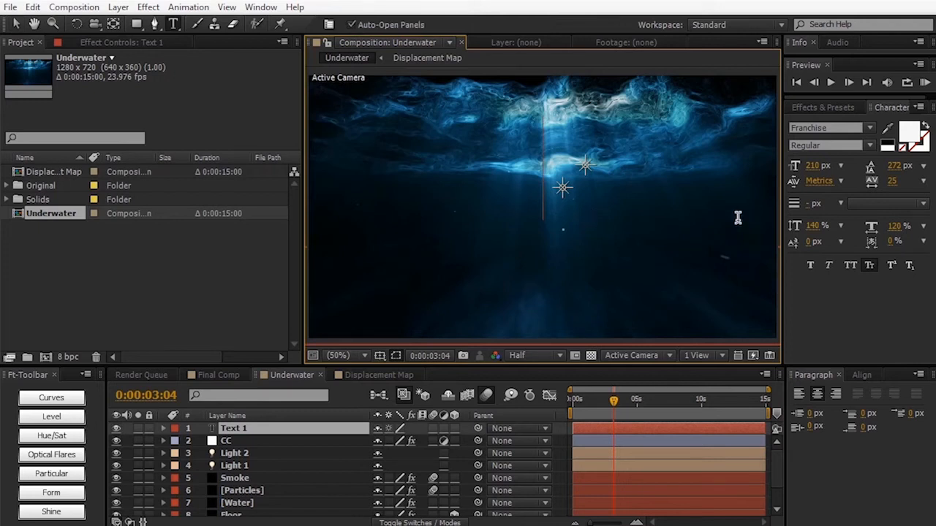
pyautogui.write('UNDERWATER')
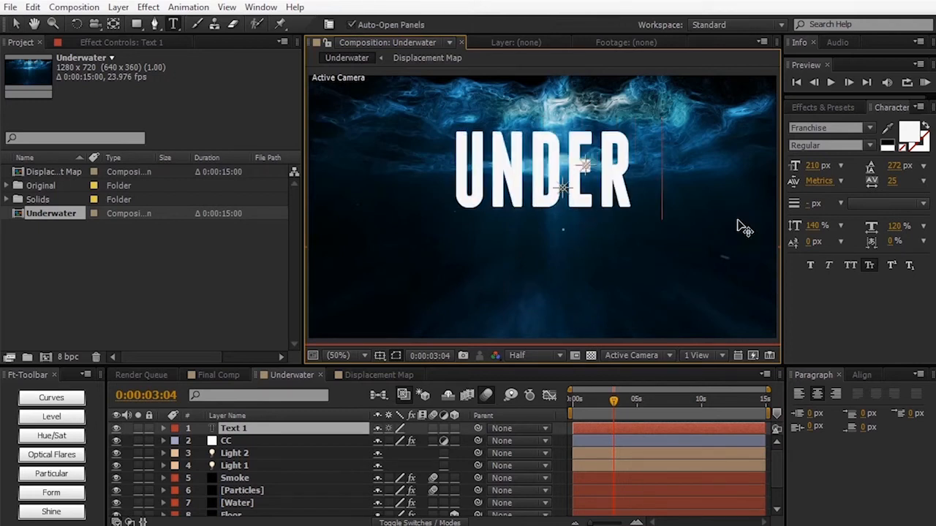
# Change the whole UNDERWATER title to the Planet of the Apes font at 49 px.
pyautogui.hotkey('ctrl', 'a')
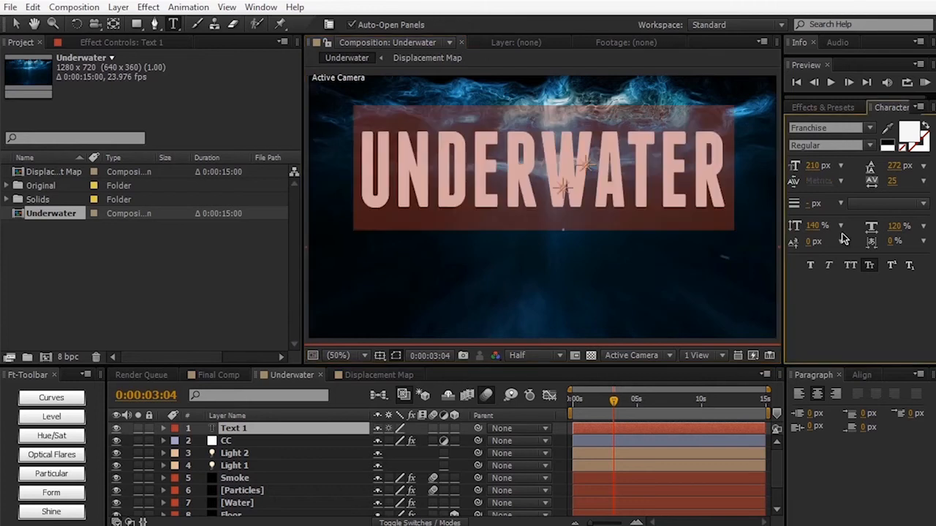
pyautogui.click(873, 130)
pyautogui.scroll(-10, 878, 271)
pyautogui.scroll(-2, 880, 273)
pyautogui.scroll(4, 879, 273)
pyautogui.scroll(-8, 878, 273)
pyautogui.scroll(-12, 880, 273)
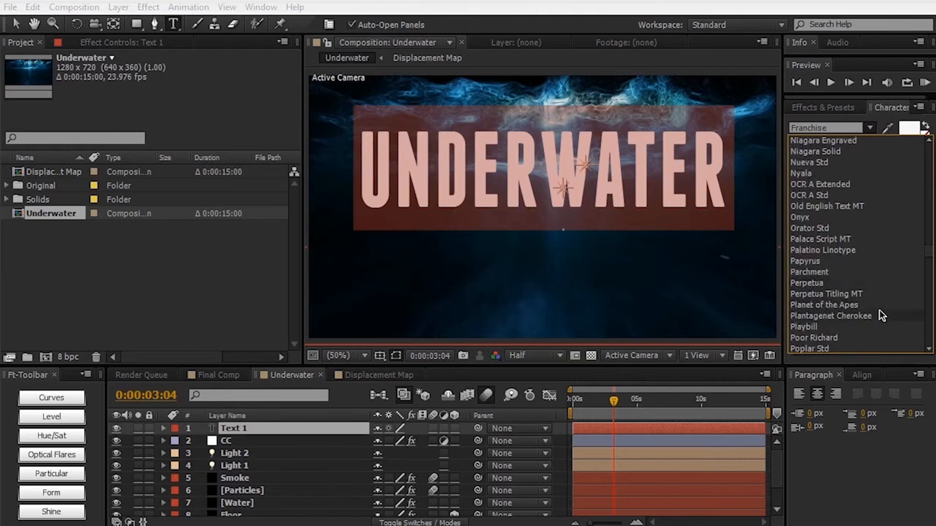
pyautogui.click(879, 305)
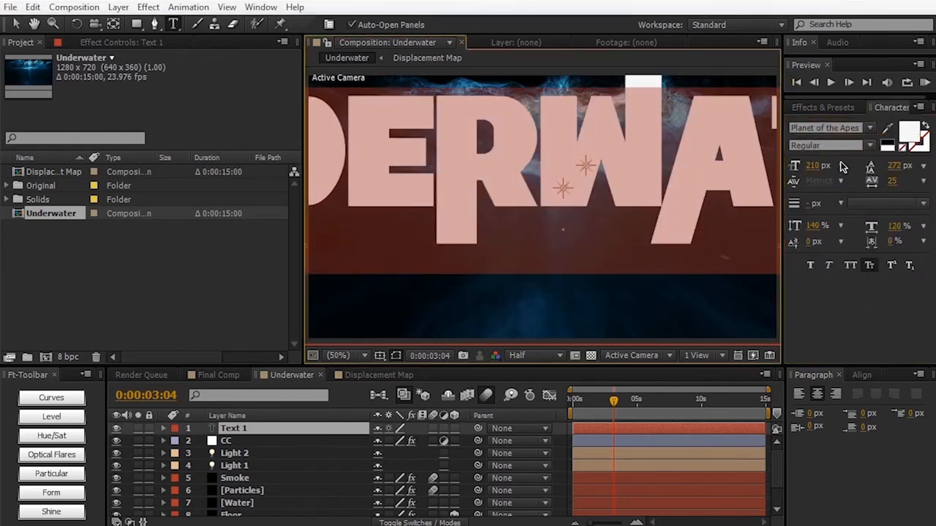
pyautogui.moveTo(807, 170); pyautogui.dragTo(709, 185)
# Give the UNDERWATER text a black fill and a bright blue stroke.
pyautogui.click(909, 133)
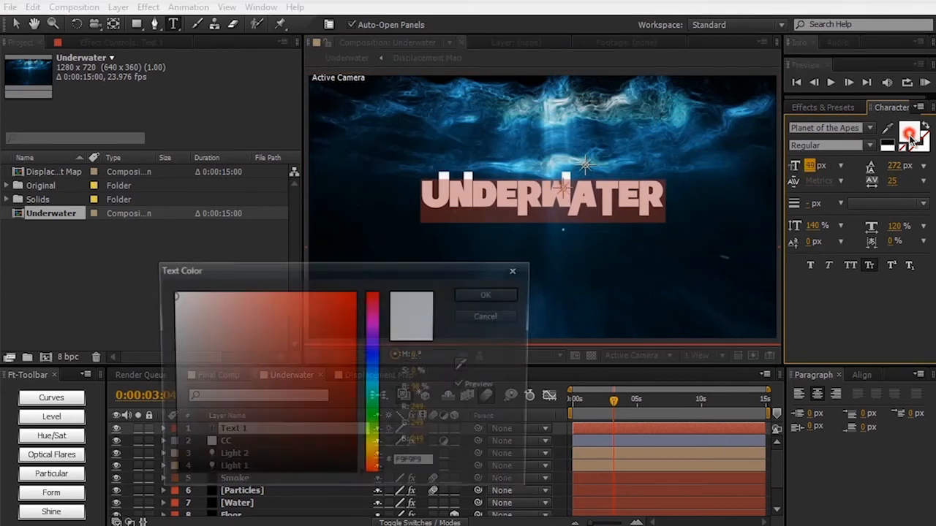
pyautogui.click(303, 434)
pyautogui.press('Return')
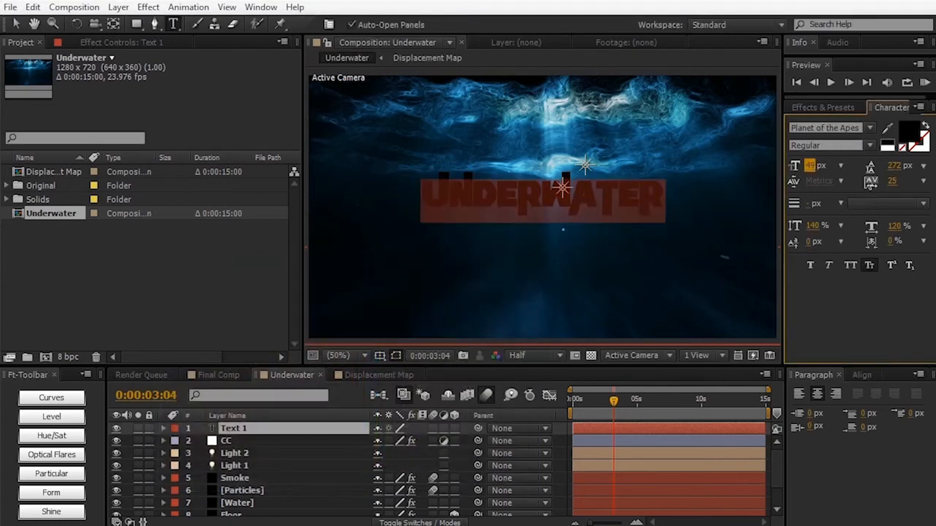
pyautogui.click(915, 142)
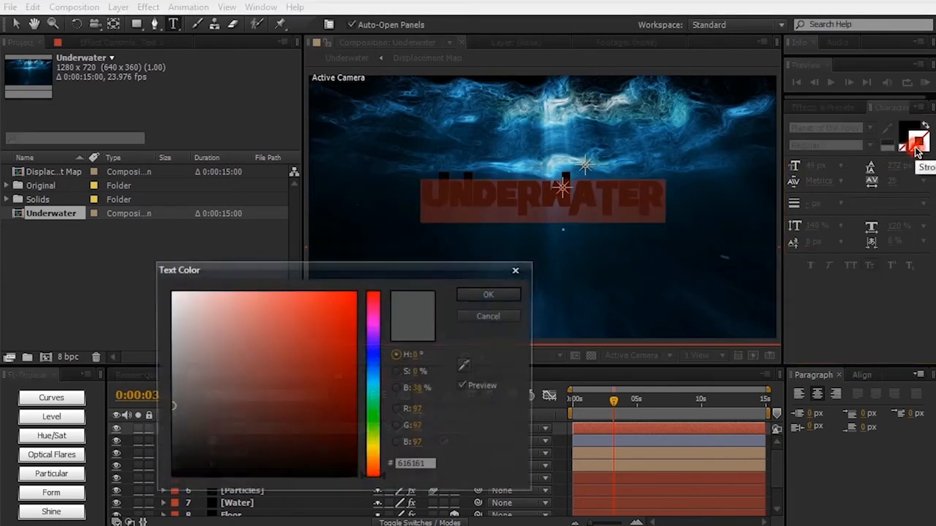
pyautogui.click(372, 359)
pyautogui.moveTo(373, 363); pyautogui.dragTo(375, 378)
pyautogui.moveTo(228, 308); pyautogui.dragTo(305, 265)
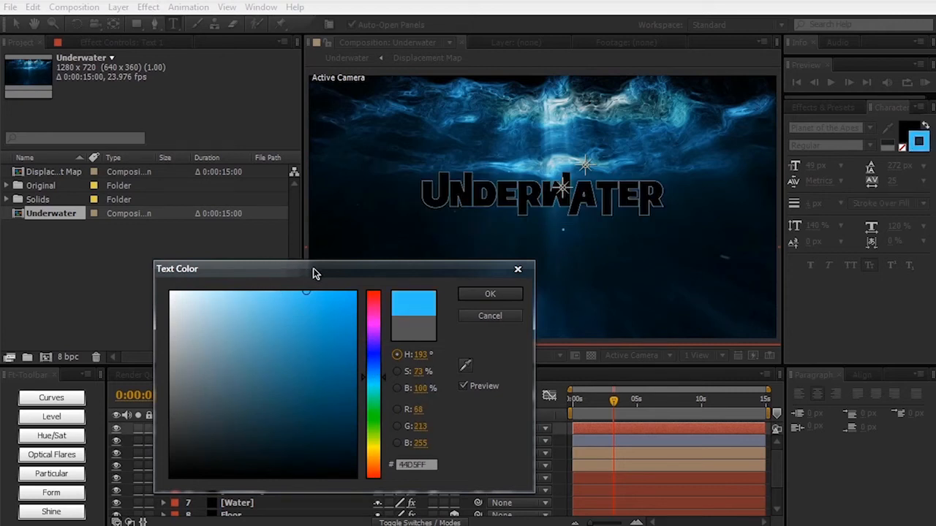
pyautogui.press('Return')
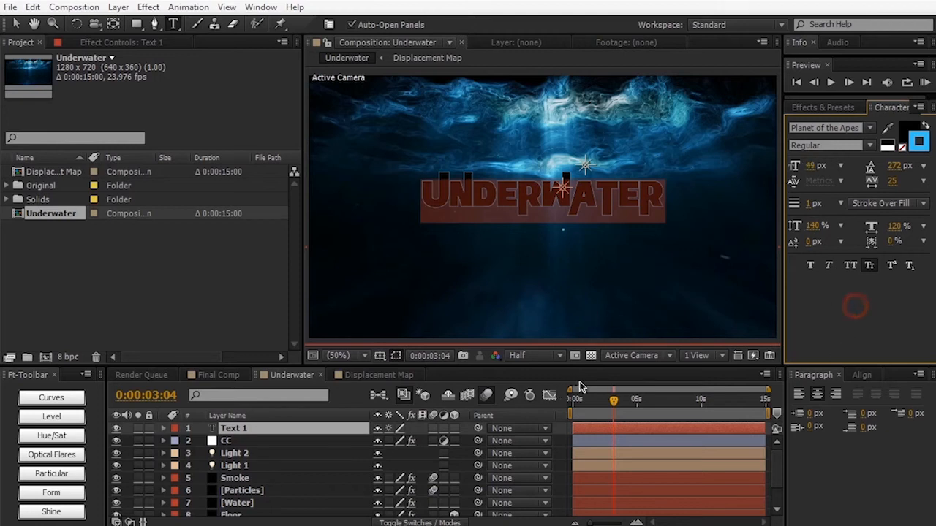
# Commit the title text, return to the start of the composition and make the UNDERWATER layer 3D.
pyautogui.click(596, 411)
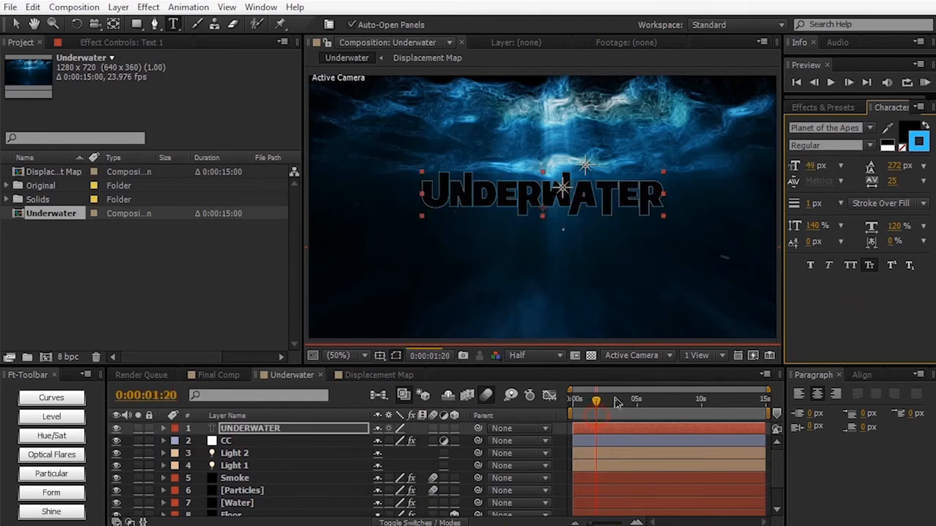
pyautogui.click(618, 400)
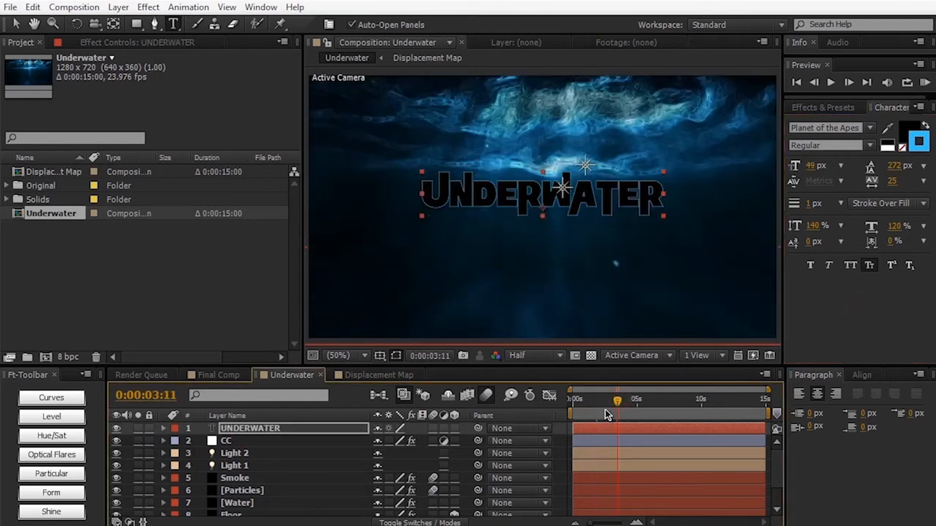
pyautogui.moveTo(606, 404); pyautogui.dragTo(573, 406)
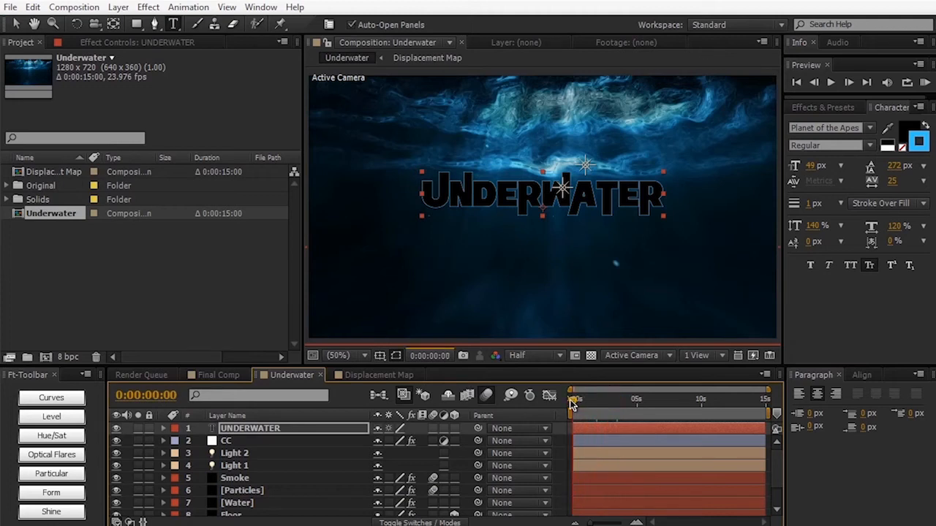
pyautogui.click(454, 428)
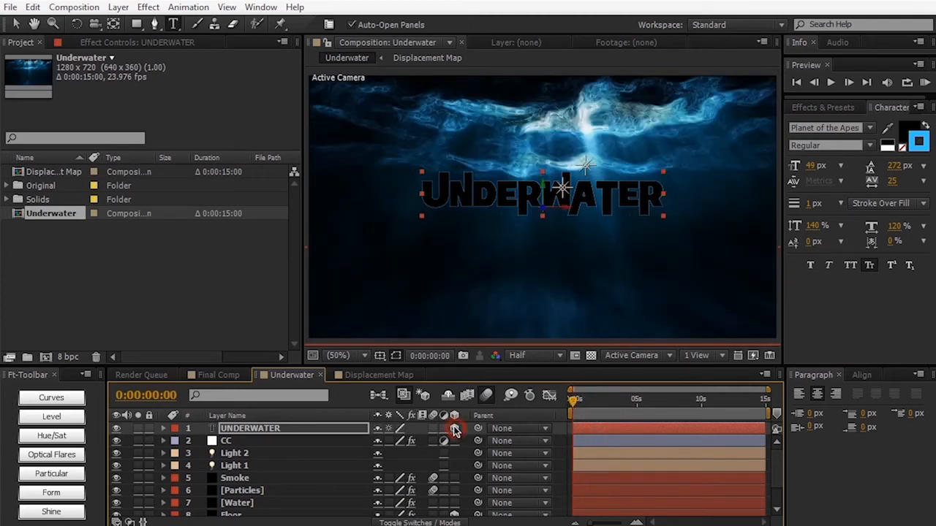
# Set the UNDERWATER layer's Z position to 3000 and add a starting Position keyframe at 0:00:00:00.
pyautogui.click(345, 430)
pyautogui.press('p')
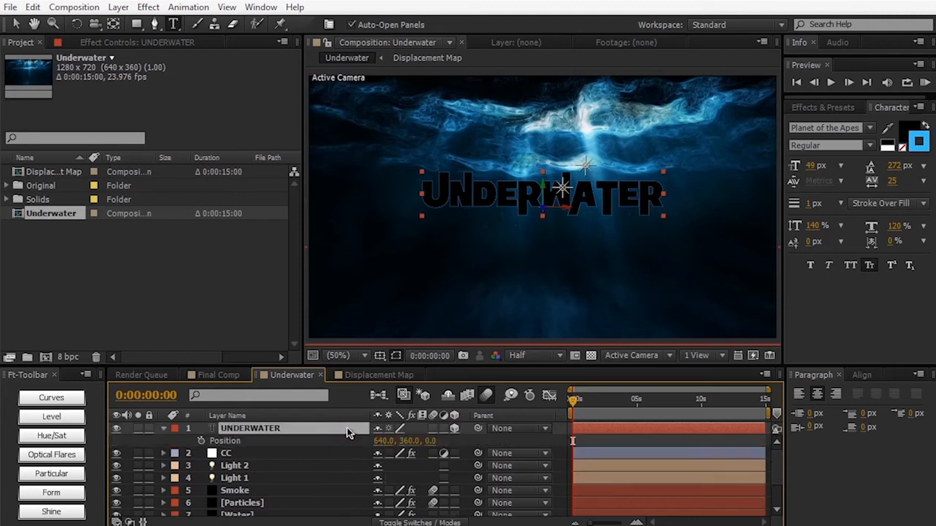
pyautogui.moveTo(431, 440); pyautogui.dragTo(444, 460)
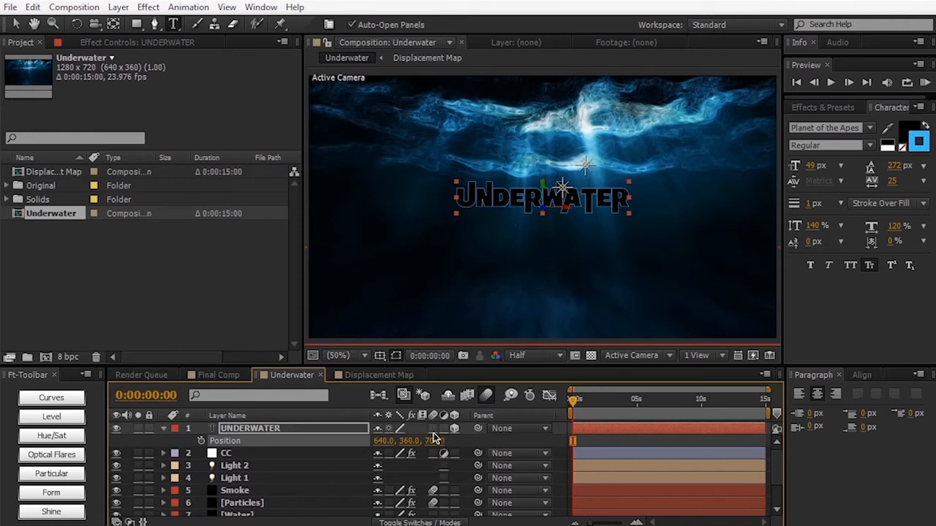
pyautogui.moveTo(436, 438); pyautogui.dragTo(584, 435)
pyautogui.click(437, 440)
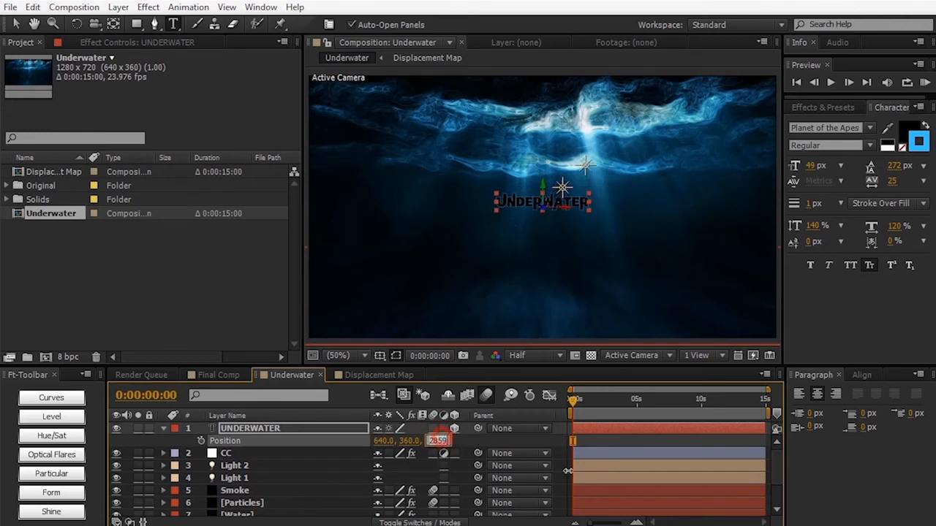
pyautogui.press('Return')
pyautogui.click(201, 440)
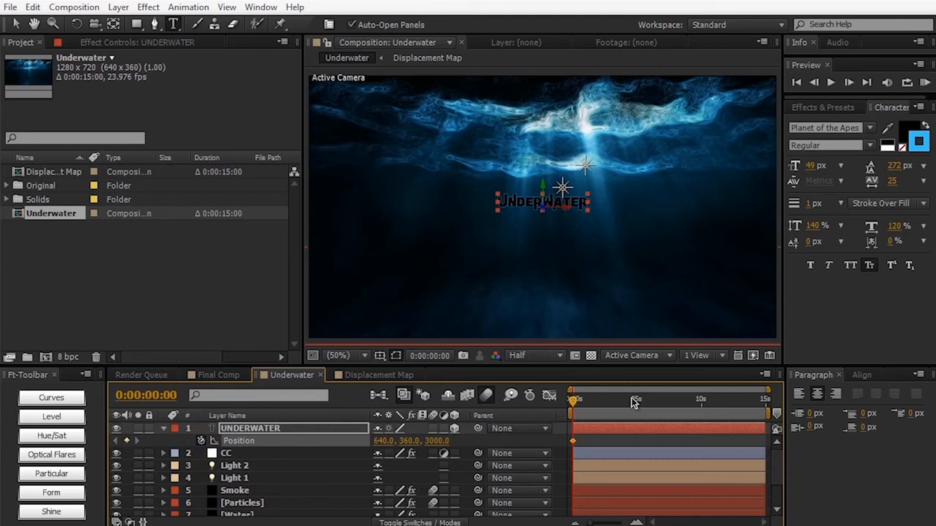
# Keyframe the title's Z position at 0 at 0:00:01:00 and hold that position with another keyframe at 0:00:03:11.
pyautogui.moveTo(577, 407); pyautogui.dragTo(583, 455)
pyautogui.click(436, 442)
pyautogui.write('0')
pyautogui.press('Return')
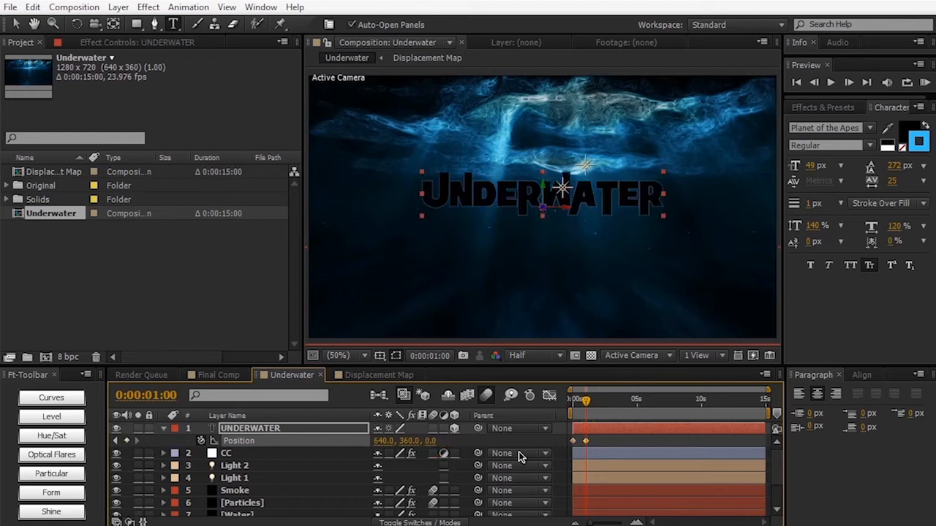
pyautogui.moveTo(590, 403); pyautogui.dragTo(617, 402)
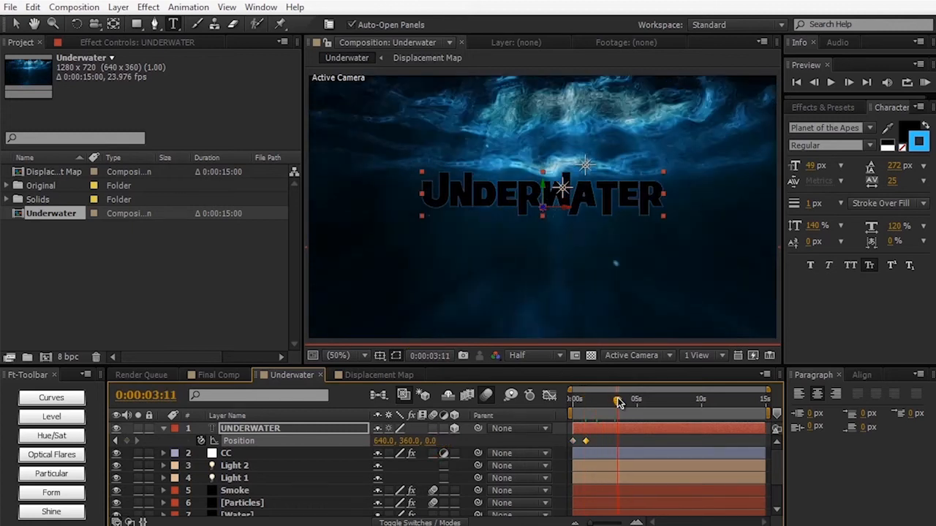
pyautogui.click(127, 441)
# Add a Position keyframe at 0:00:04:20 with a Z value of -1800 so the title flies past the camera.
pyautogui.moveTo(618, 403); pyautogui.dragTo(636, 402)
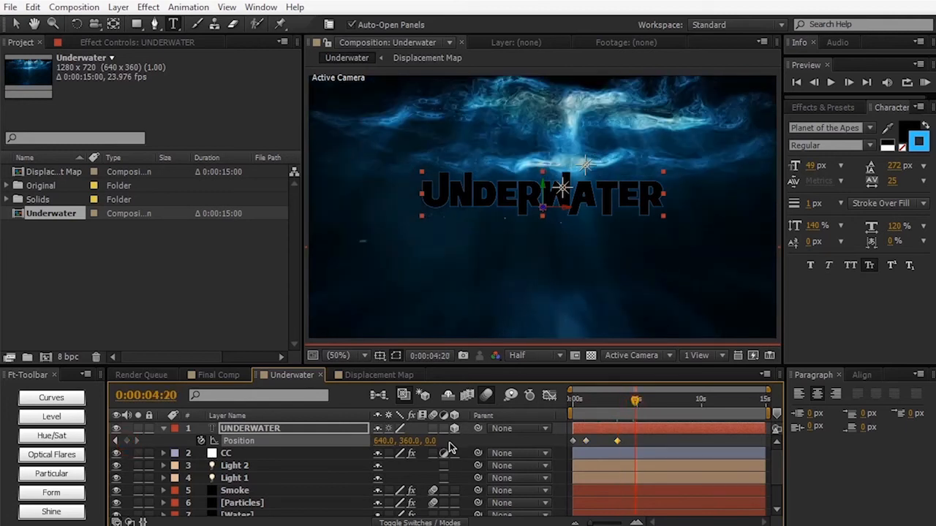
pyautogui.moveTo(432, 442); pyautogui.dragTo(310, 453)
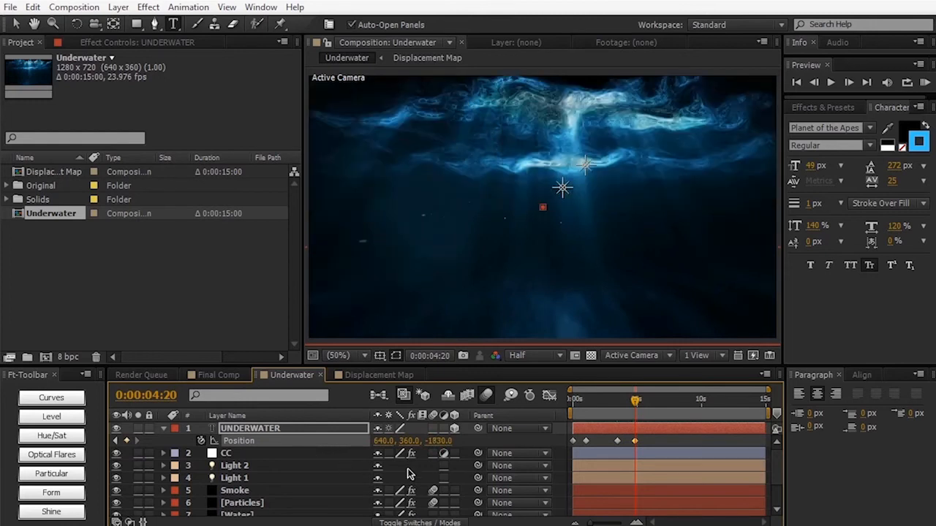
pyautogui.click(439, 440)
pyautogui.write('-1800')
pyautogui.press('Return')
# Enable motion blur for the UNDERWATER layer and check the title's movement at several times.
pyautogui.moveTo(638, 407)
pyautogui.mouseDown()
pyautogui.moveTo(602, 403)
pyautogui.moveTo(622, 403)
pyautogui.mouseUp()
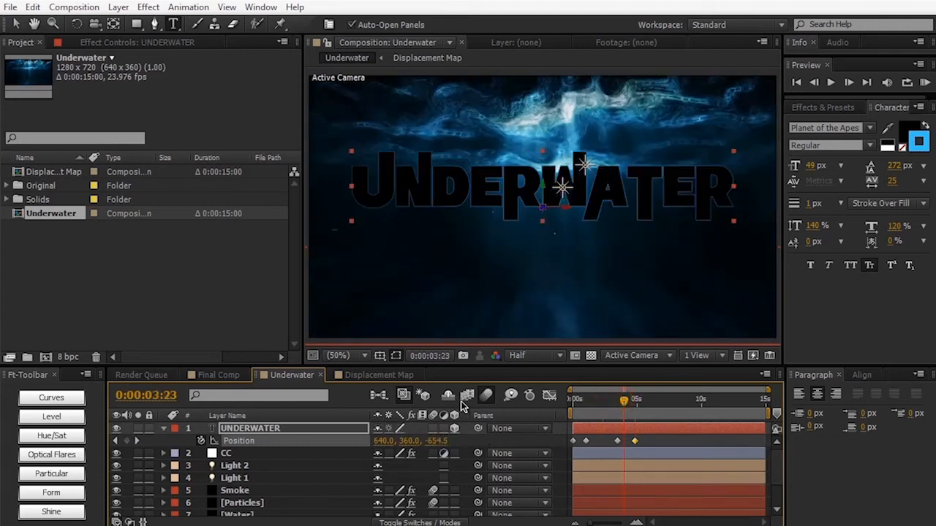
pyautogui.click(433, 428)
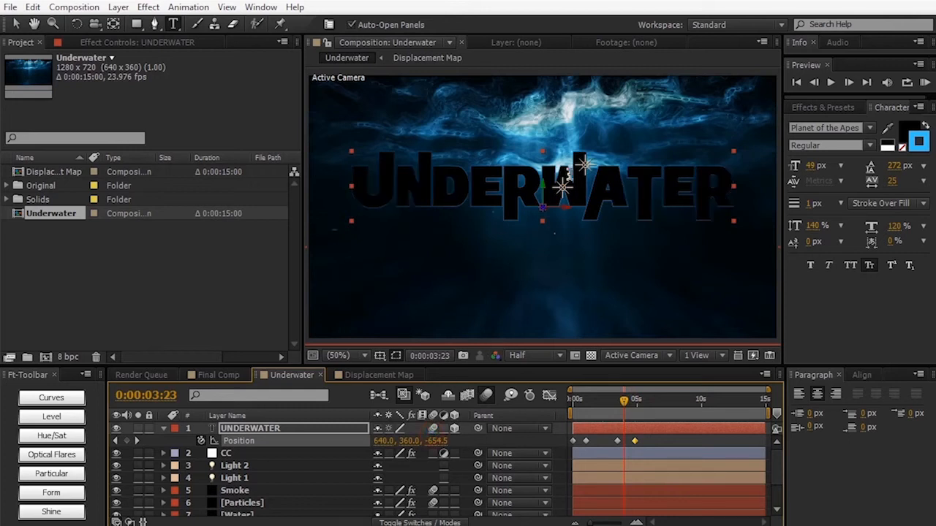
pyautogui.click(604, 402)
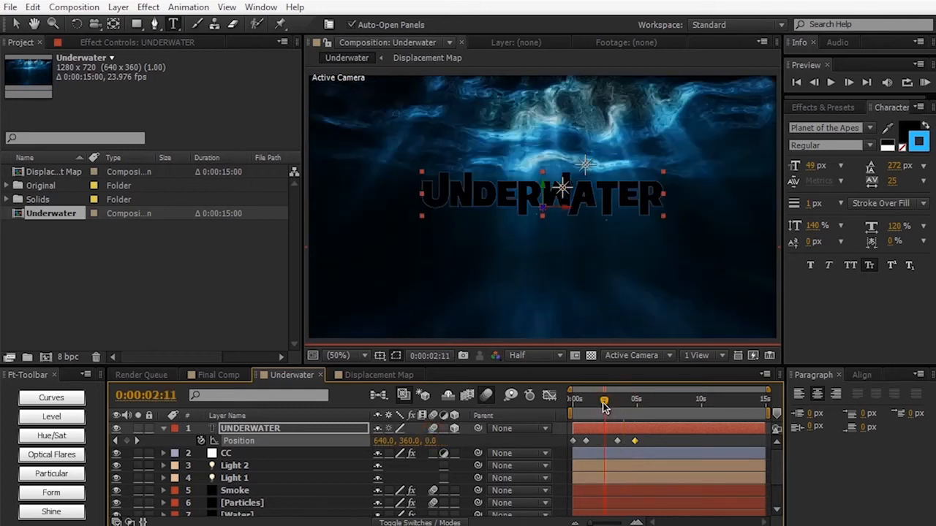
pyautogui.moveTo(611, 408)
pyautogui.mouseDown()
pyautogui.moveTo(585, 404)
pyautogui.moveTo(598, 402)
pyautogui.mouseUp()
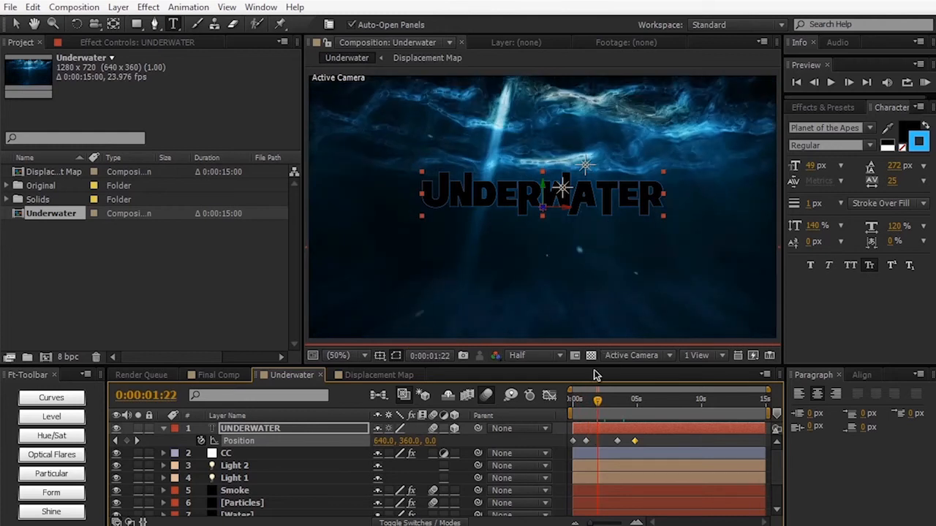
pyautogui.click(589, 401)
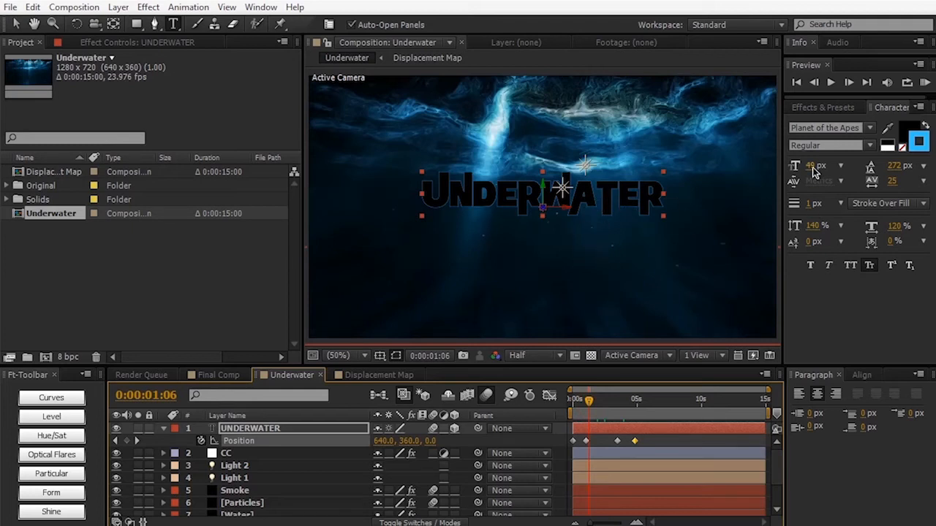
# Find the Turbulent Displace effect and apply it to the UNDERWATER text layer.
pyautogui.click(814, 110)
pyautogui.click(819, 124)
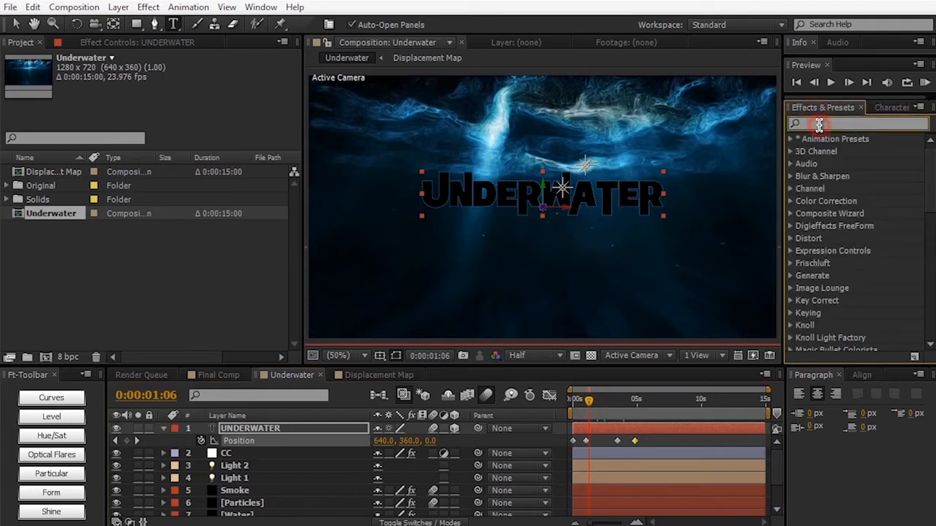
pyautogui.write('turb')
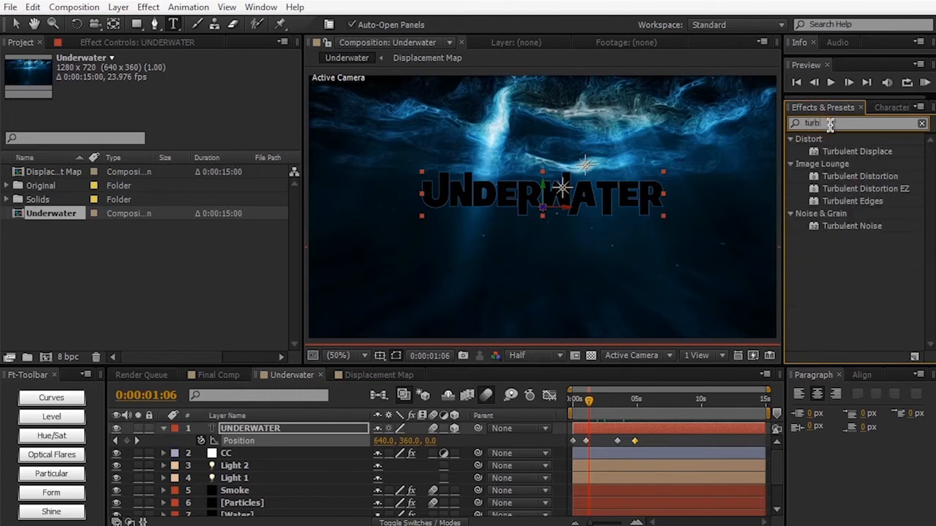
pyautogui.moveTo(831, 154); pyautogui.dragTo(314, 428)
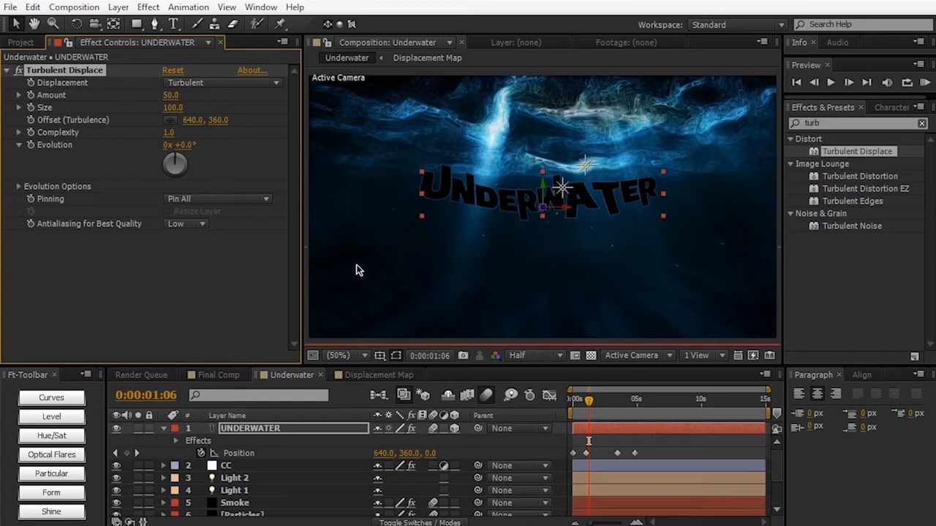
# Set Turbulent Displace's Size to 50 and its Amount to 47 on the title.
pyautogui.click(171, 95)
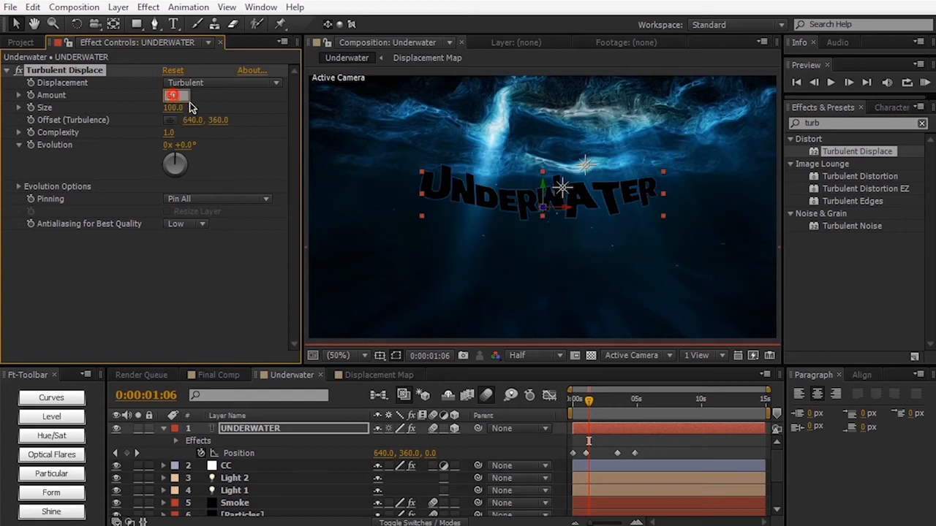
pyautogui.write('25')
pyautogui.press('Return')
pyautogui.click(174, 109)
pyautogui.write('50')
pyautogui.press('Return')
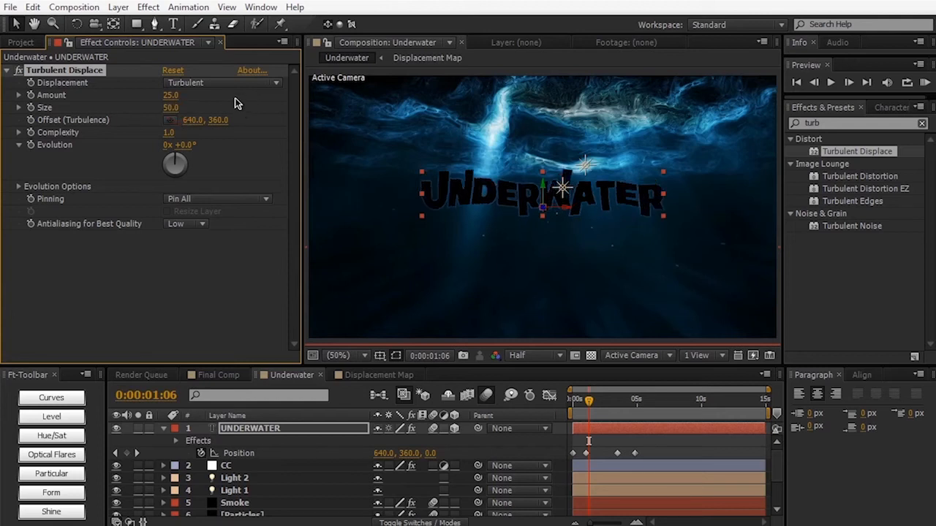
pyautogui.moveTo(170, 94); pyautogui.dragTo(190, 100)
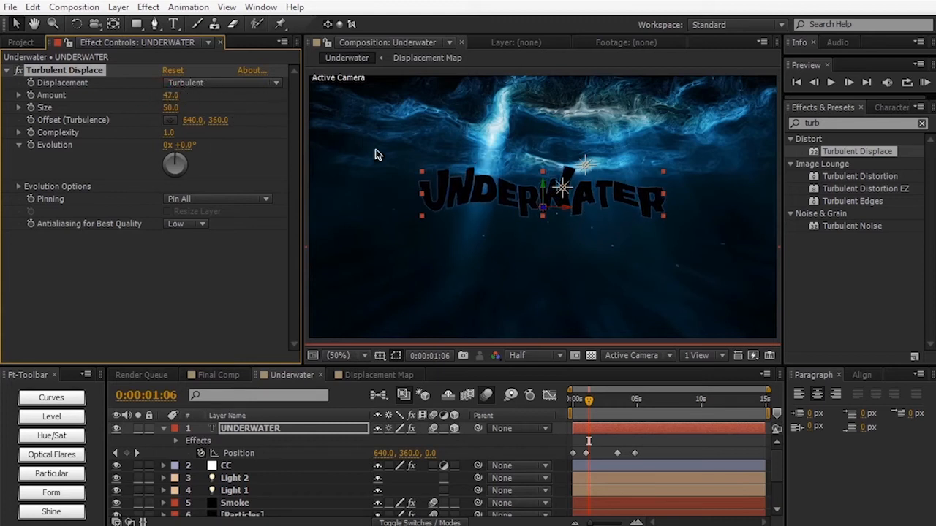
# Keyframe the Turbulent Displace Amount at 25 at 0:00:00:00 and reveal the title layer's keyframed properties.
pyautogui.moveTo(589, 402); pyautogui.dragTo(571, 399)
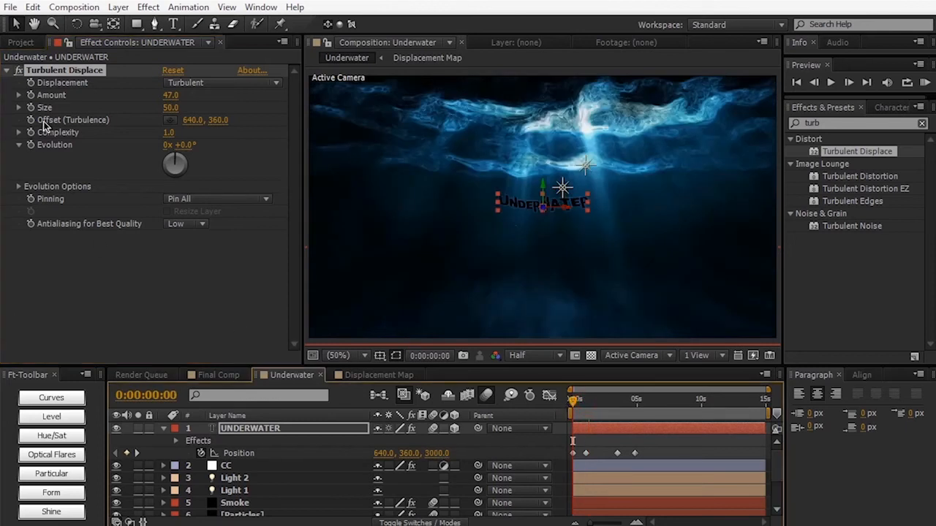
pyautogui.click(179, 96)
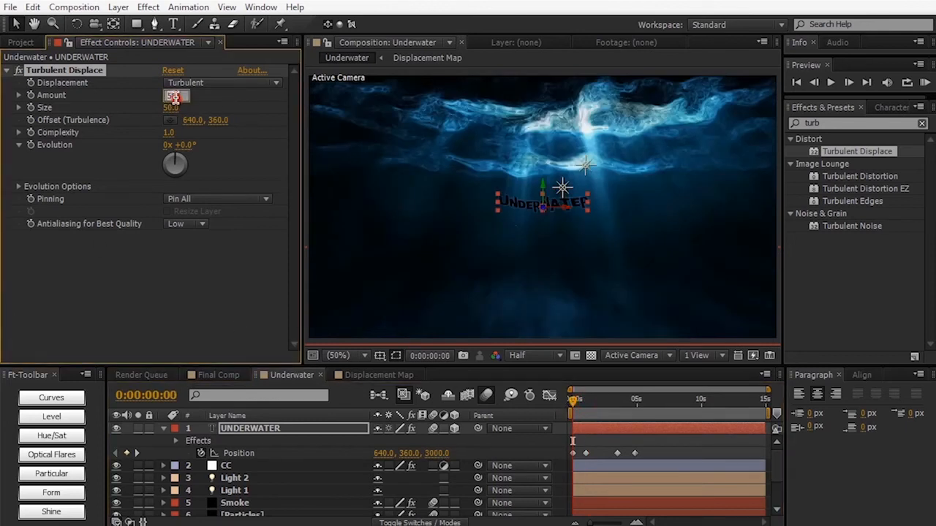
pyautogui.write('25')
pyautogui.press('Return')
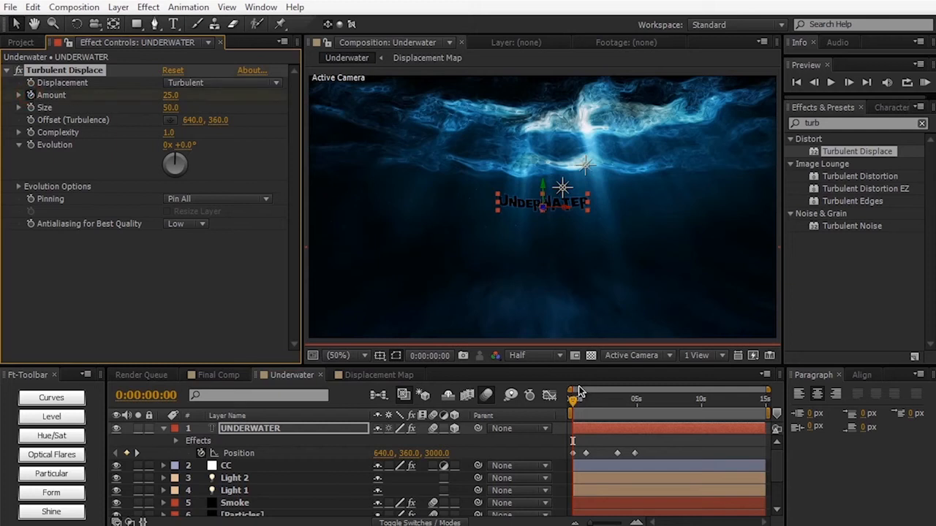
pyautogui.press('u')
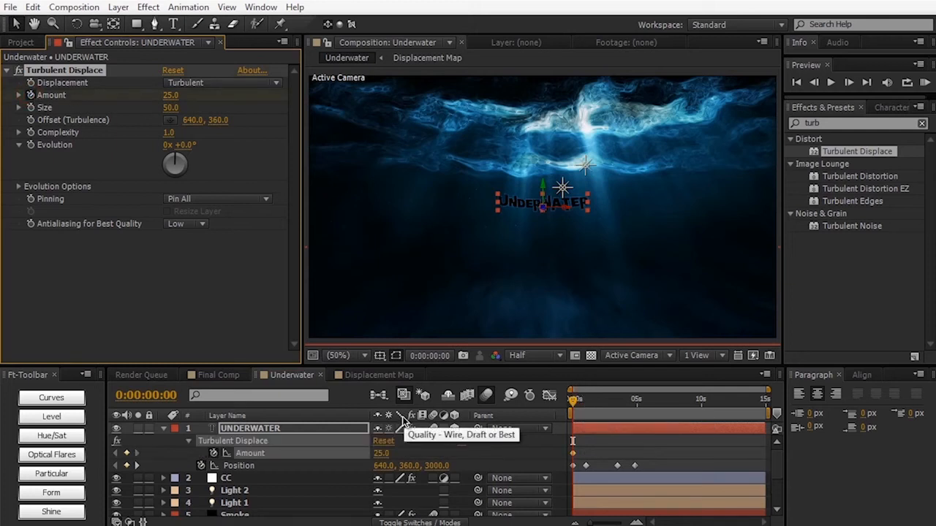
# Enlarge the timeline area and keyframe the title's Turbulent Displace Amount at 0 at 0:00:01:01.
pyautogui.moveTo(401, 366); pyautogui.dragTo(397, 316)
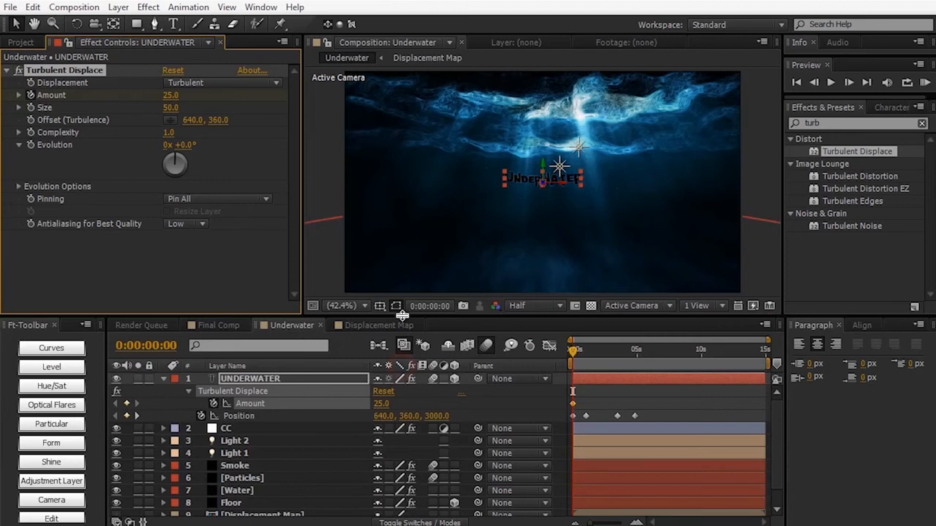
pyautogui.moveTo(582, 351); pyautogui.dragTo(585, 353)
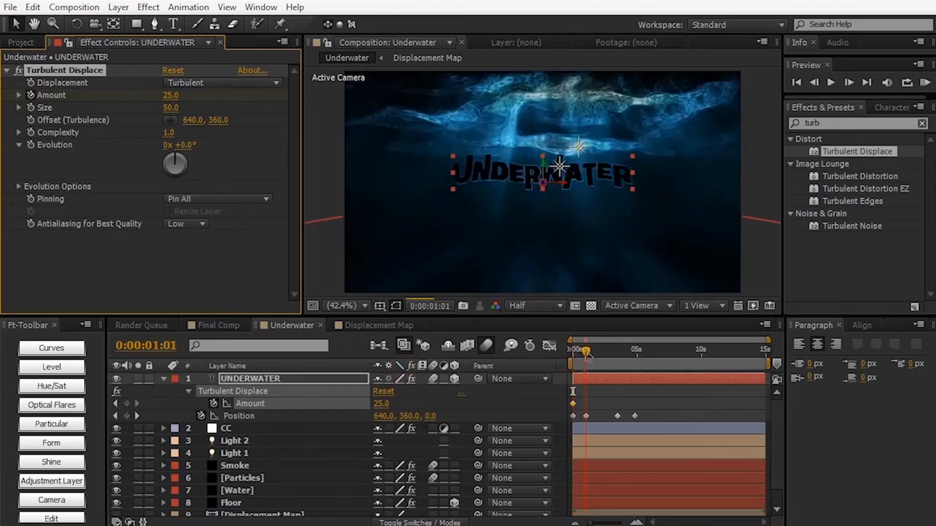
pyautogui.click(167, 97)
pyautogui.write('0')
pyautogui.press('Return')
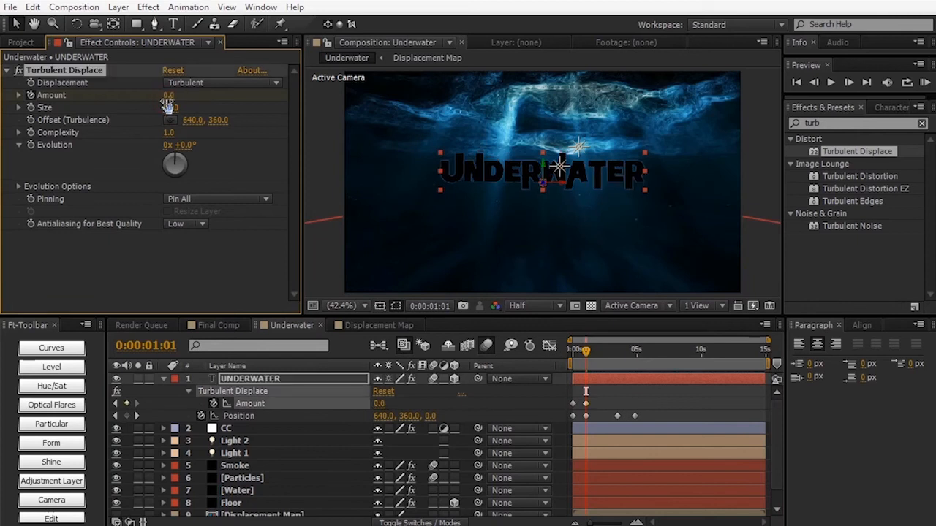
# Add a Turbulent Displace Amount keyframe holding 0 at the title's third Position keyframe, 0:00:03:11.
pyautogui.click(620, 353)
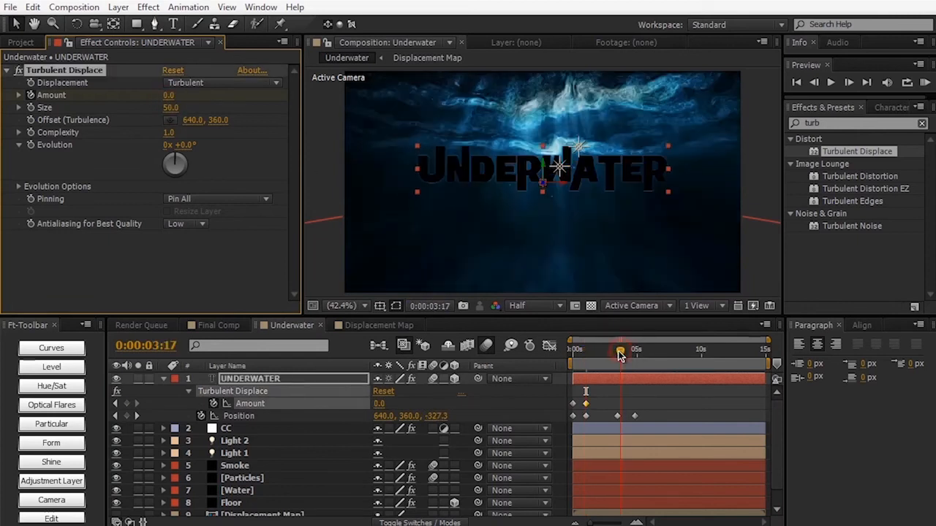
pyautogui.moveTo(617, 352); pyautogui.dragTo(617, 352)
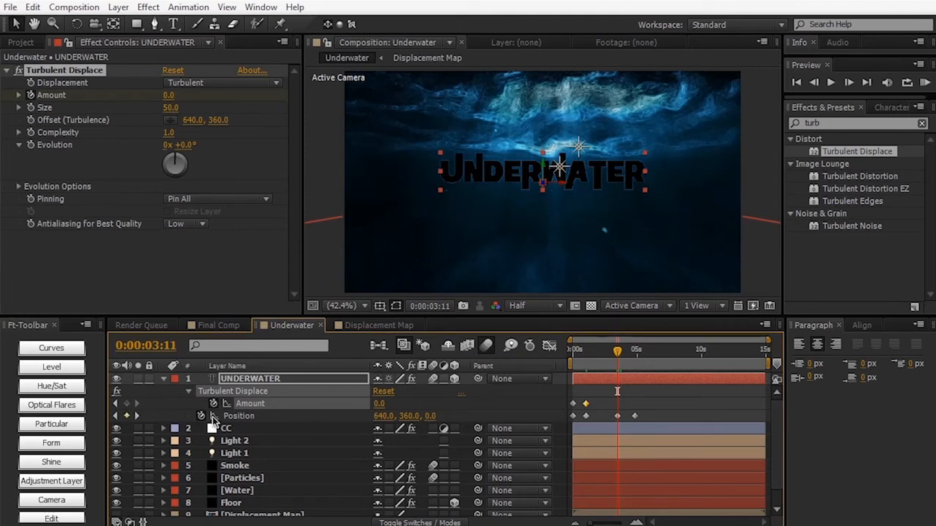
pyautogui.click(126, 403)
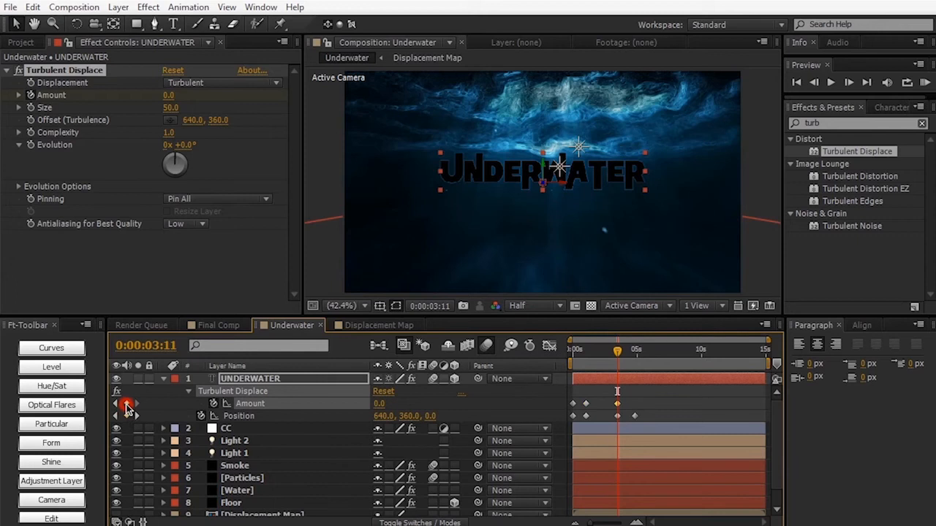
# Keyframe the Turbulent Displace Amount at 25 at 0:00:04:20 and review the title's distortion at several times.
pyautogui.moveTo(638, 351); pyautogui.dragTo(634, 352)
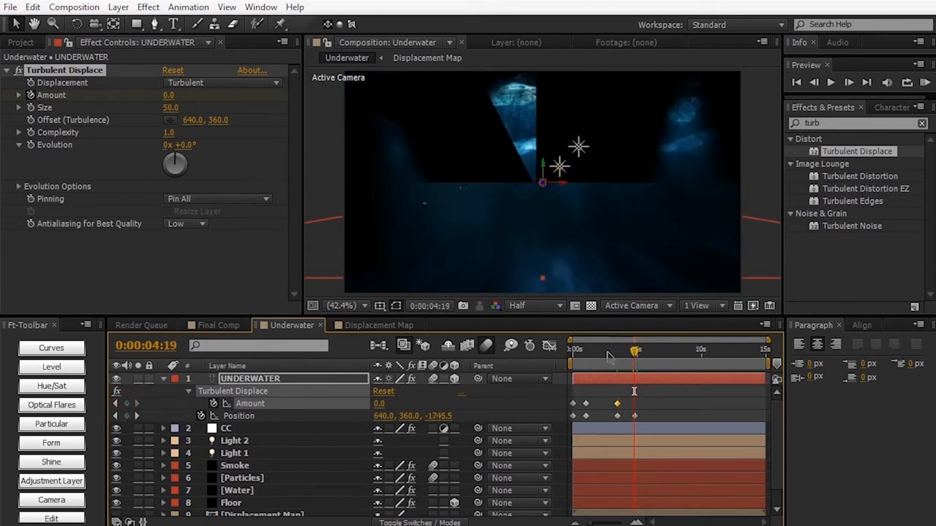
pyautogui.press('pagedown')
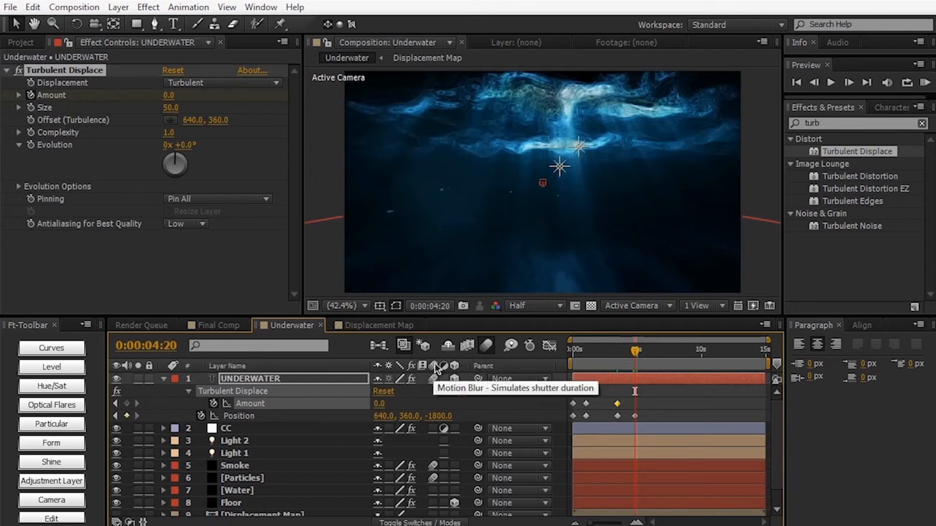
pyautogui.click(380, 405)
pyautogui.write('25')
pyautogui.press('Return')
pyautogui.click(574, 351)
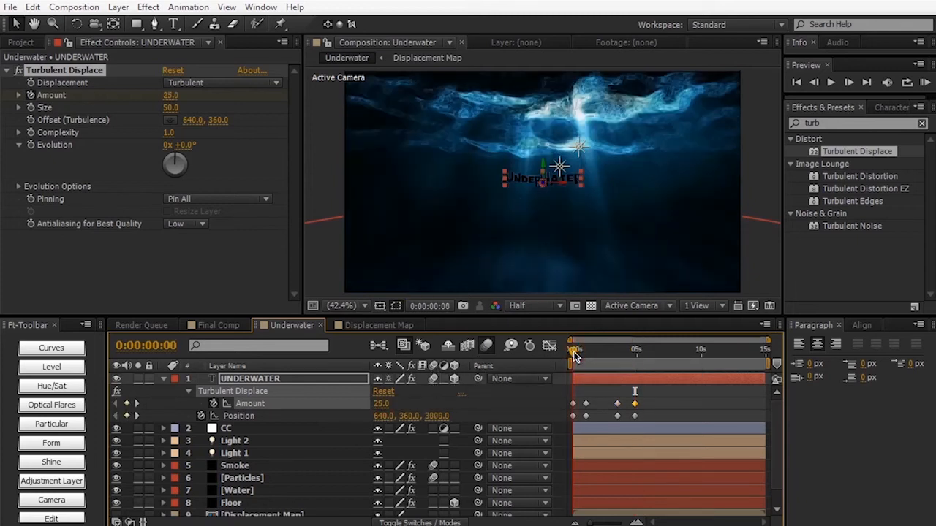
pyautogui.moveTo(574, 353); pyautogui.dragTo(594, 354)
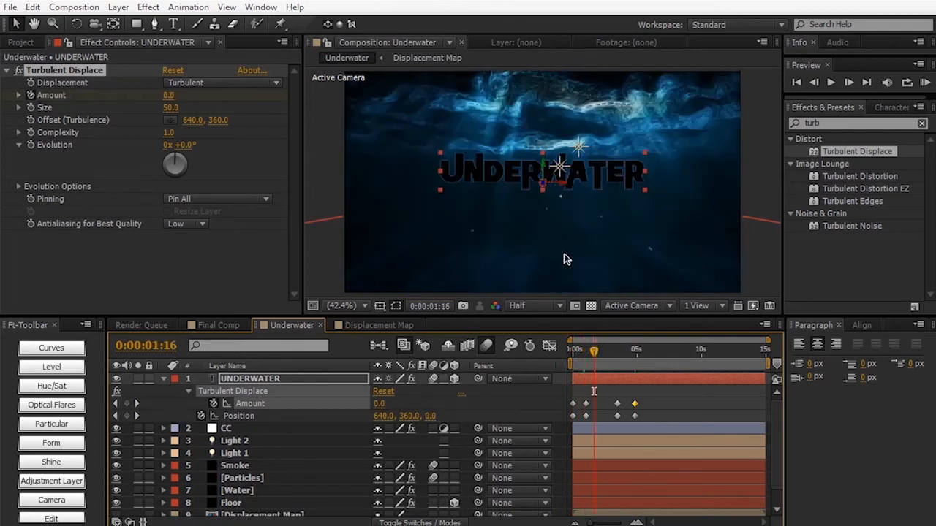
pyautogui.click(607, 351)
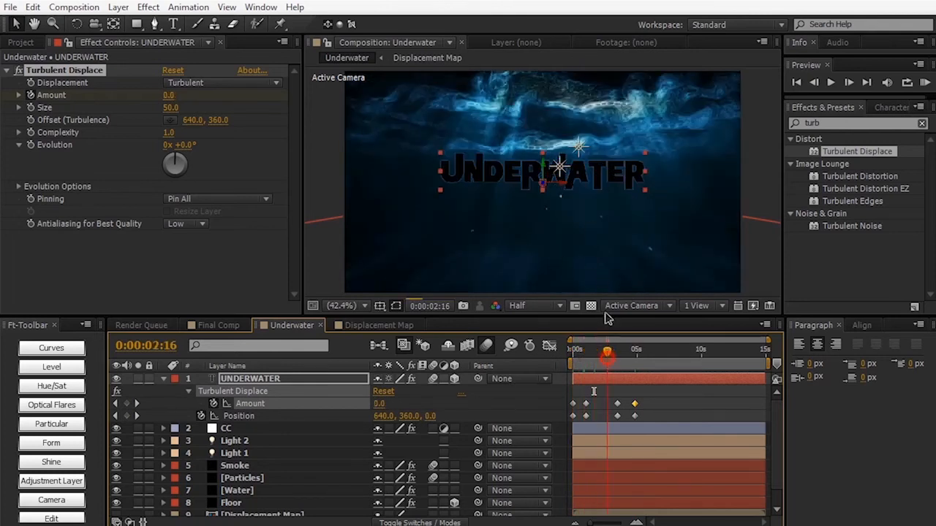
pyautogui.click(621, 351)
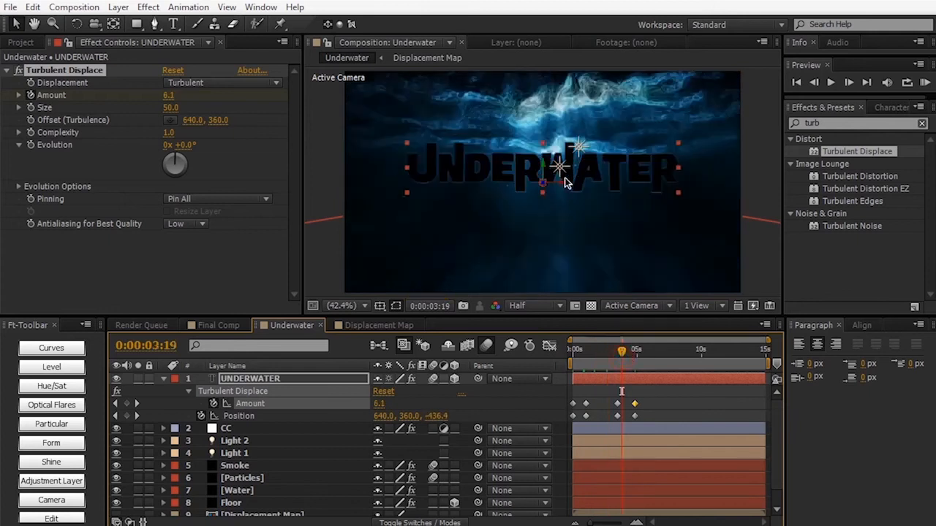
pyautogui.click(603, 350)
# Apply Easy Ease to the two middle Amount keyframes and the two middle Position keyframes of the title.
pyautogui.click(577, 420)
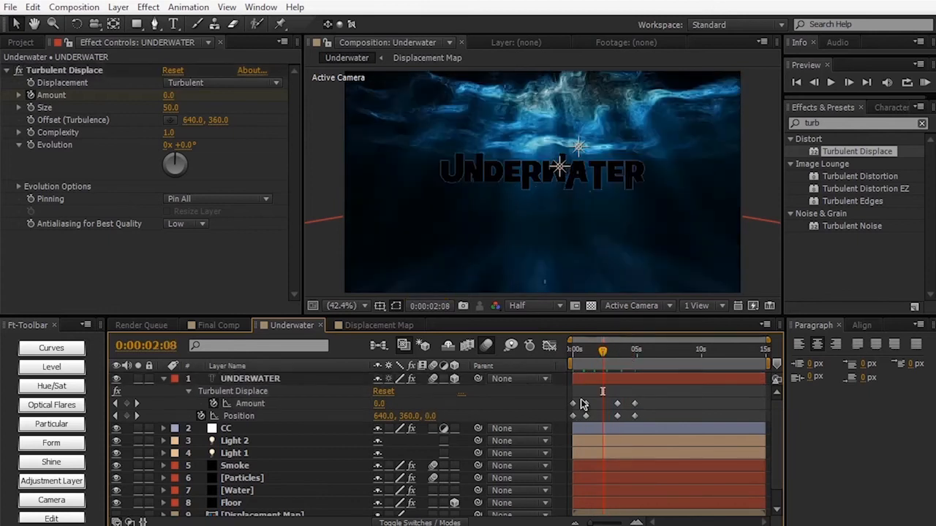
pyautogui.moveTo(579, 397); pyautogui.dragTo(622, 419)
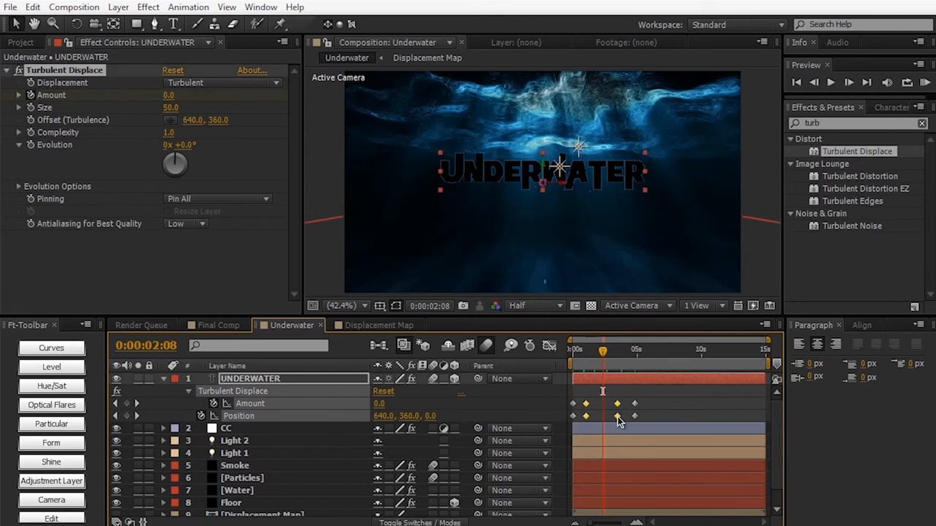
pyautogui.rightClick(617, 416)
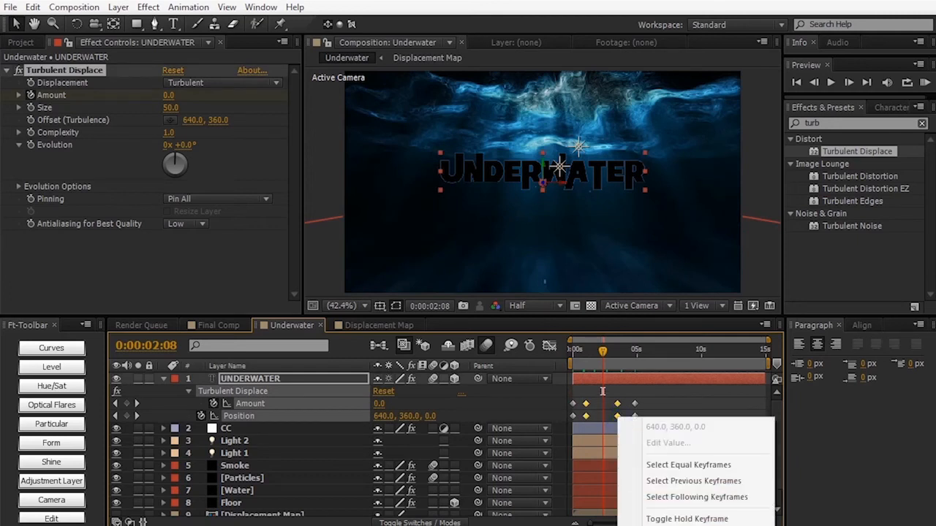
pyautogui.hotkey('ctrl', 'alt', 'h')
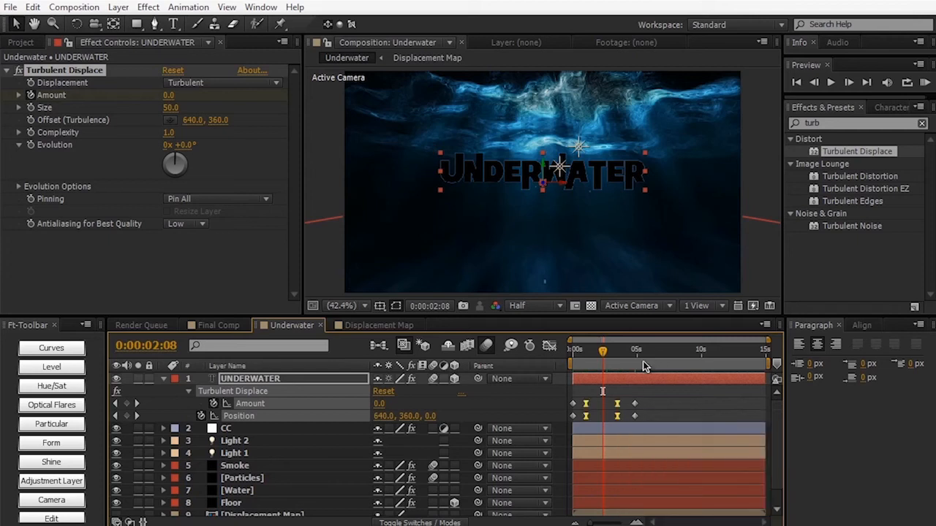
pyautogui.click(647, 392)
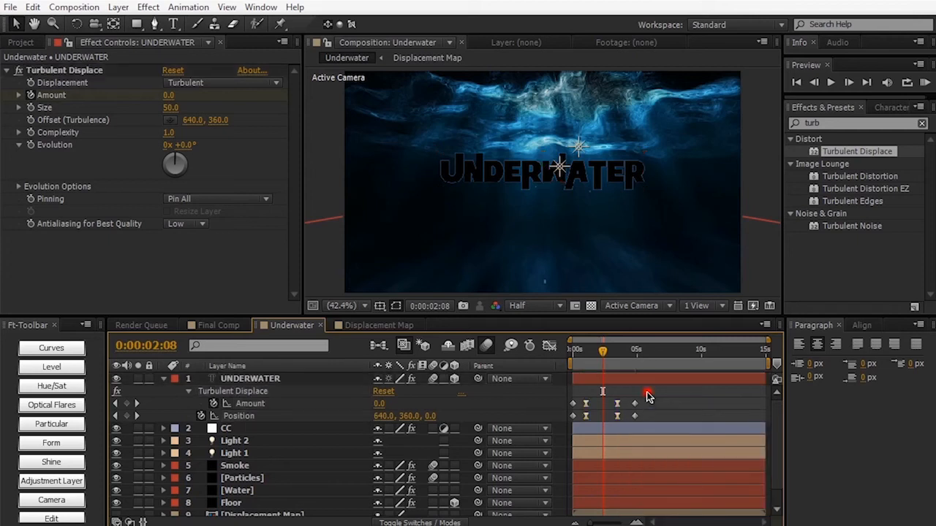
pyautogui.click(596, 351)
pyautogui.moveTo(596, 351); pyautogui.dragTo(595, 350)
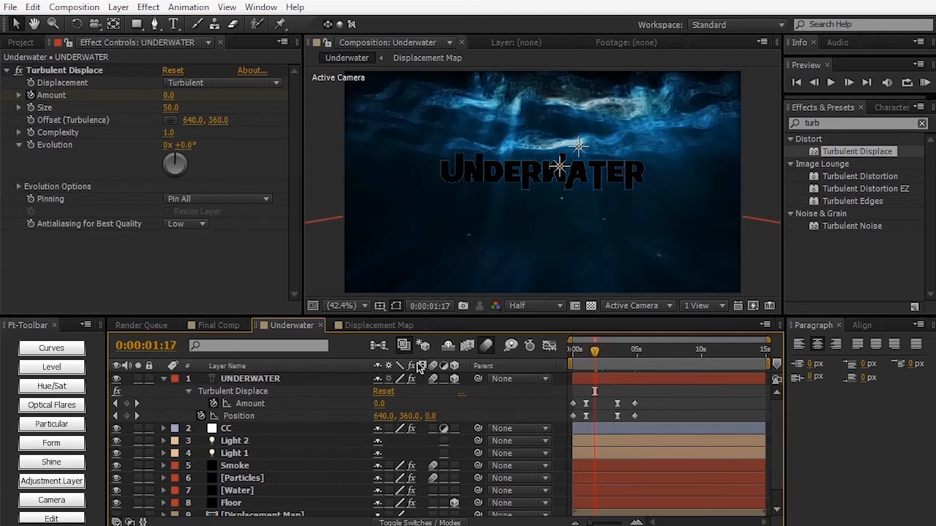
# Reveal the UNDERWATER layer's Opacity and keyframe it at 0% at 0:00:00:00.
pyautogui.click(348, 379)
pyautogui.press('t')
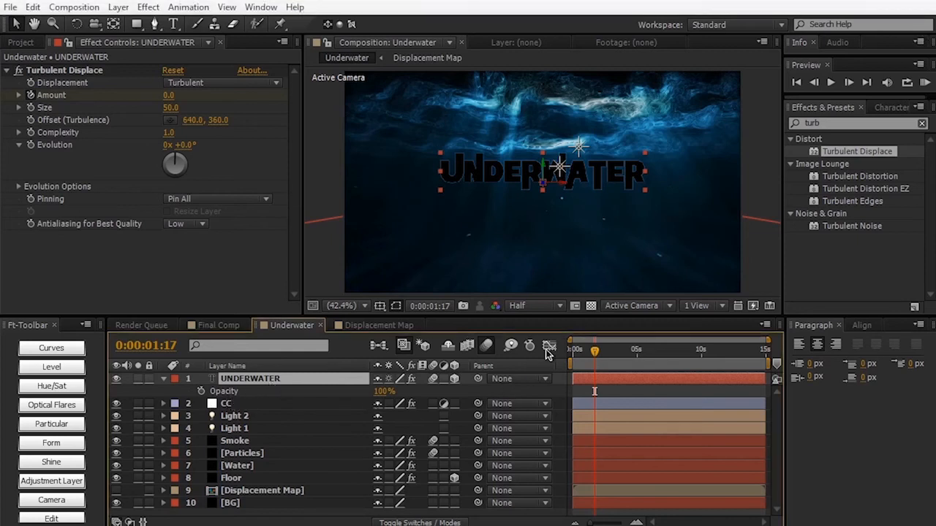
pyautogui.moveTo(596, 354); pyautogui.dragTo(571, 352)
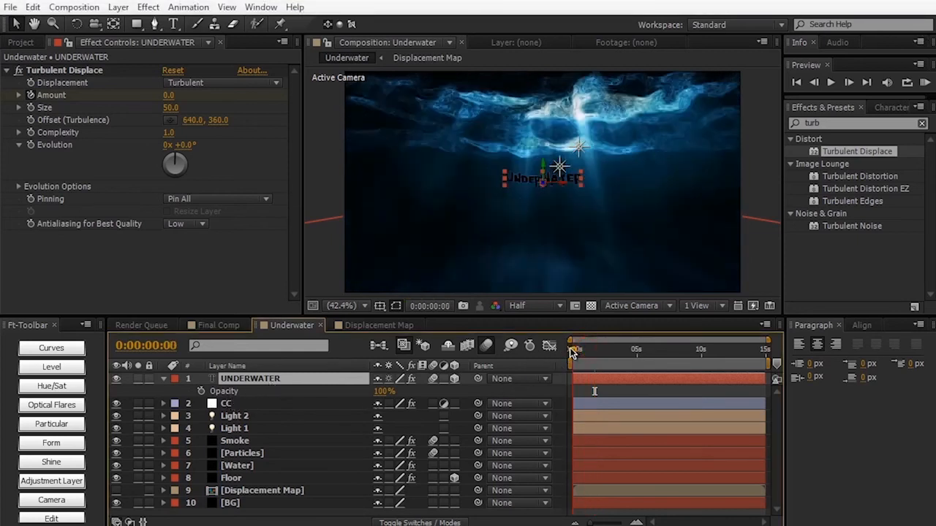
pyautogui.click(426, 396)
pyautogui.click(383, 391)
pyautogui.write('0')
pyautogui.press('KP_Enter')
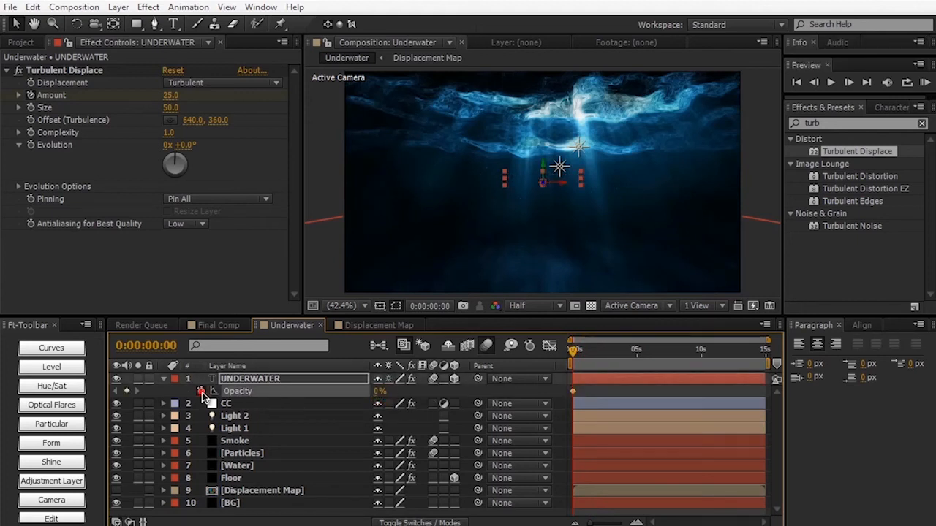
# Show all of the title's keyframed properties and keyframe its Opacity at 100% at 0:00:01:01.
pyautogui.press('u')
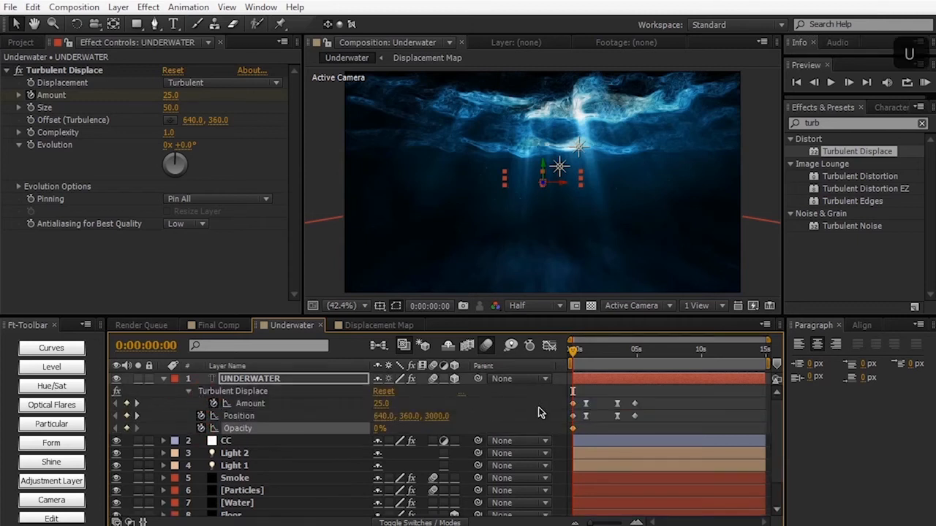
pyautogui.click(586, 352)
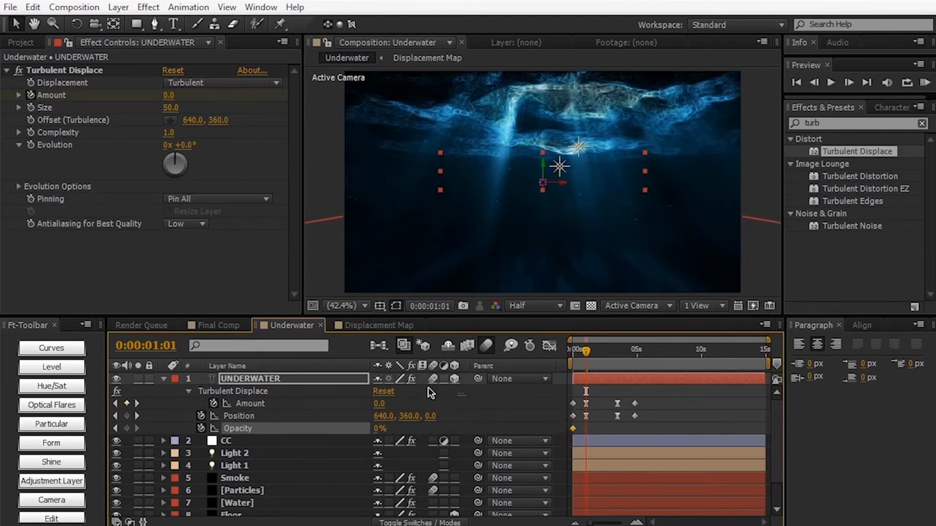
pyautogui.click(376, 428)
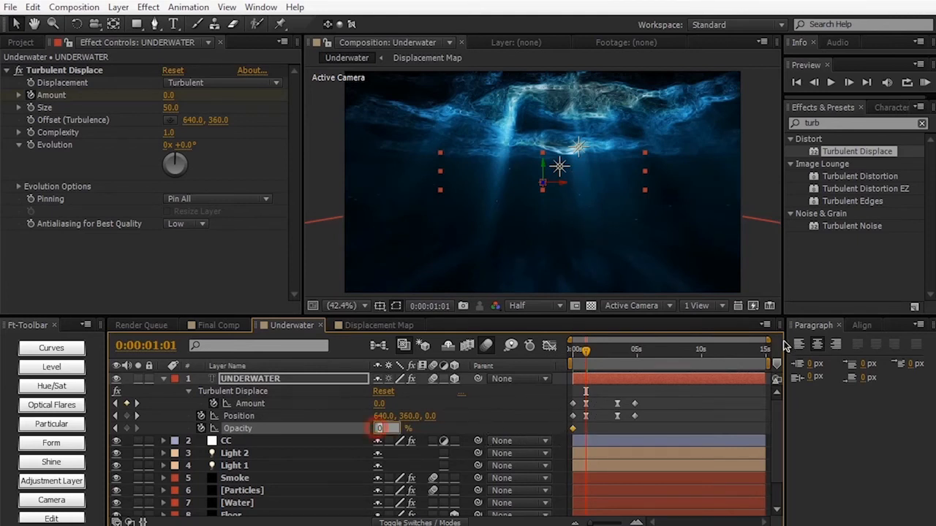
pyautogui.write('100')
pyautogui.press('Return')
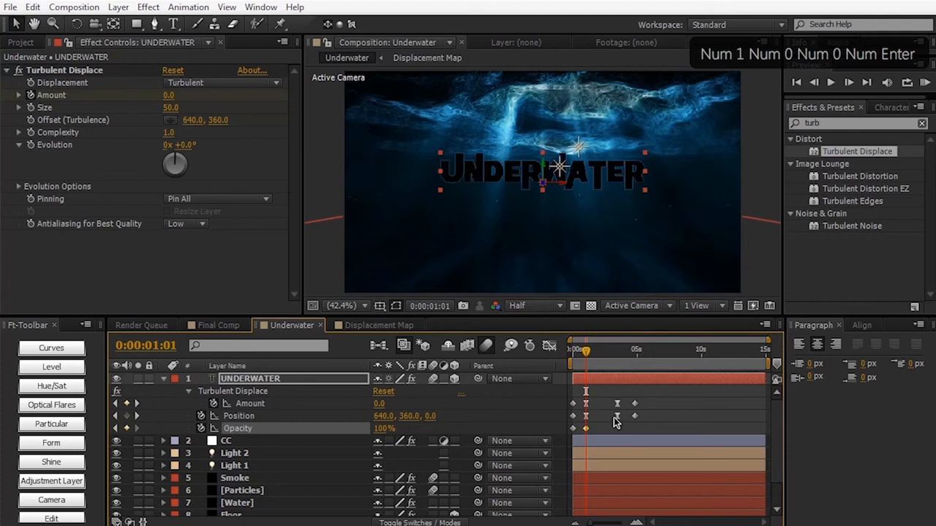
# Copy the title's 100% Opacity keyframe to 0:00:03:11.
pyautogui.click(586, 429)
pyautogui.hotkey('ctrl', 'c')
pyautogui.click(618, 353)
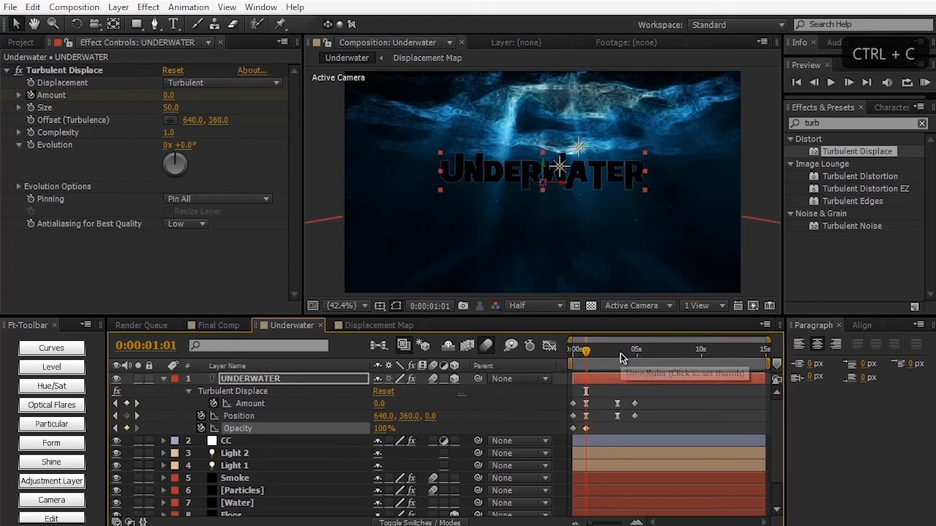
pyautogui.press('pagedown')
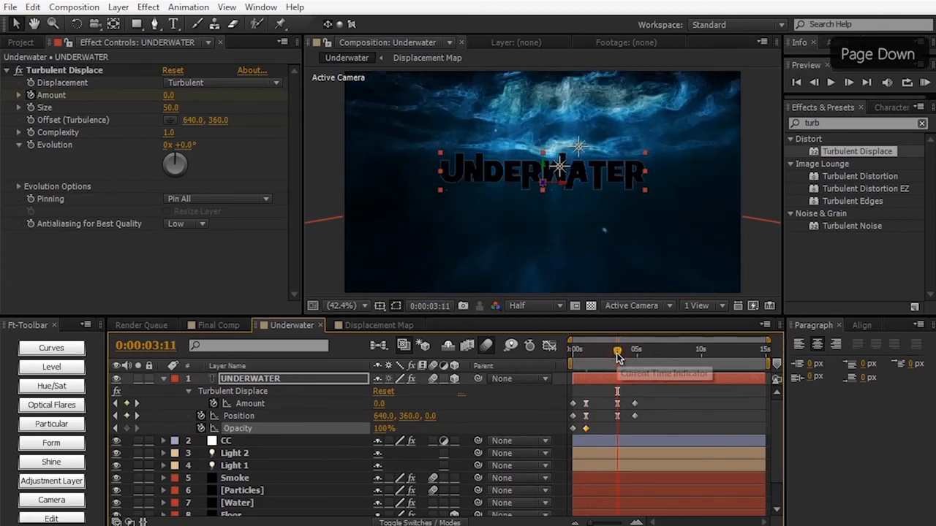
pyautogui.hotkey('ctrl', 'v')
# Copy the title's 0% Opacity keyframe to the last Position keyframe at 0:00:04:20.
pyautogui.click(572, 429)
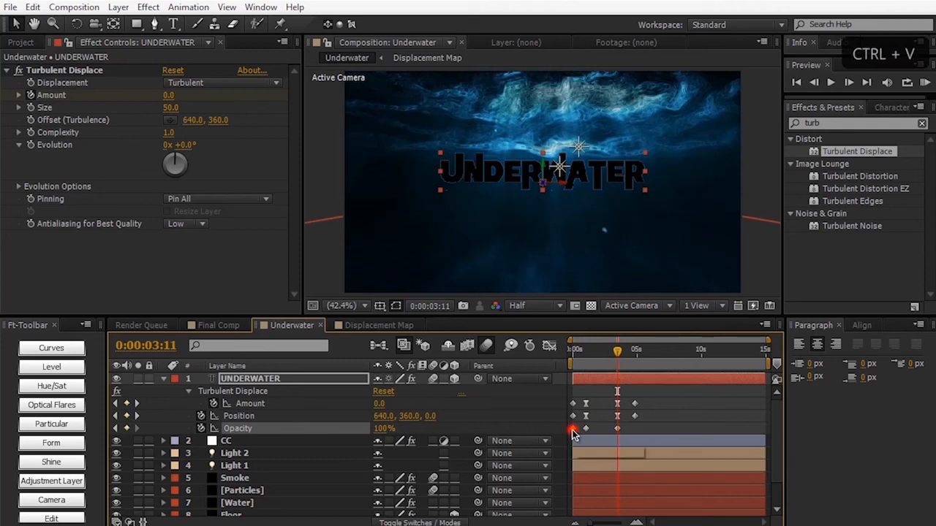
pyautogui.hotkey('ctrl', 'c')
pyautogui.click(635, 352)
pyautogui.hotkey('ctrl', 'v')
pyautogui.click(580, 358)
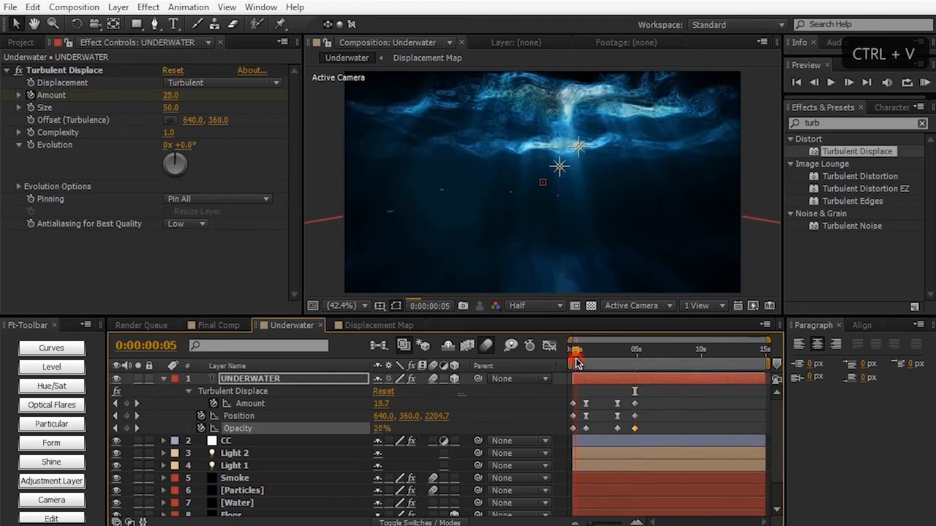
# Apply Easy Ease to the title's two middle Opacity keyframes and preview the fade up to 0:00:02:07.
pyautogui.click(582, 431)
pyautogui.moveTo(581, 431)
pyautogui.mouseDown()
pyautogui.moveTo(595, 437)
pyautogui.moveTo(581, 435)
pyautogui.mouseUp()
pyautogui.click(628, 430)
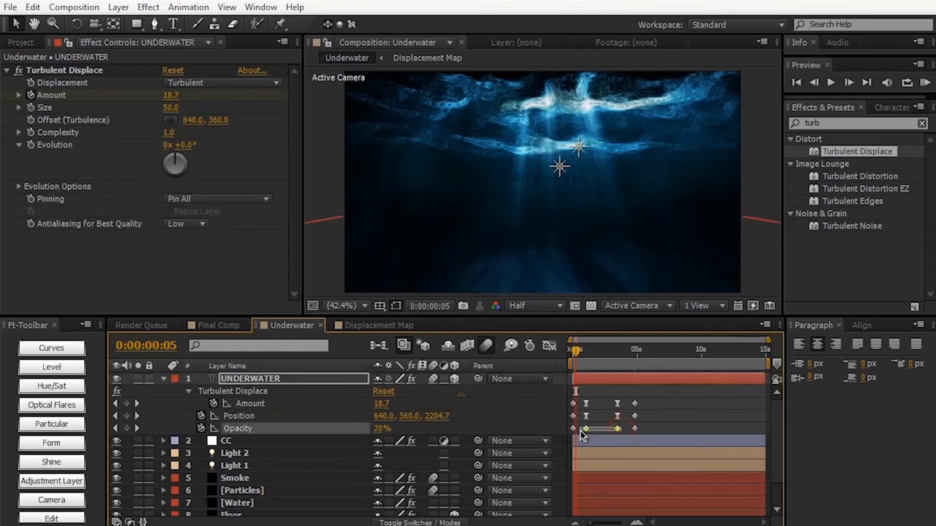
pyautogui.rightClick(586, 429)
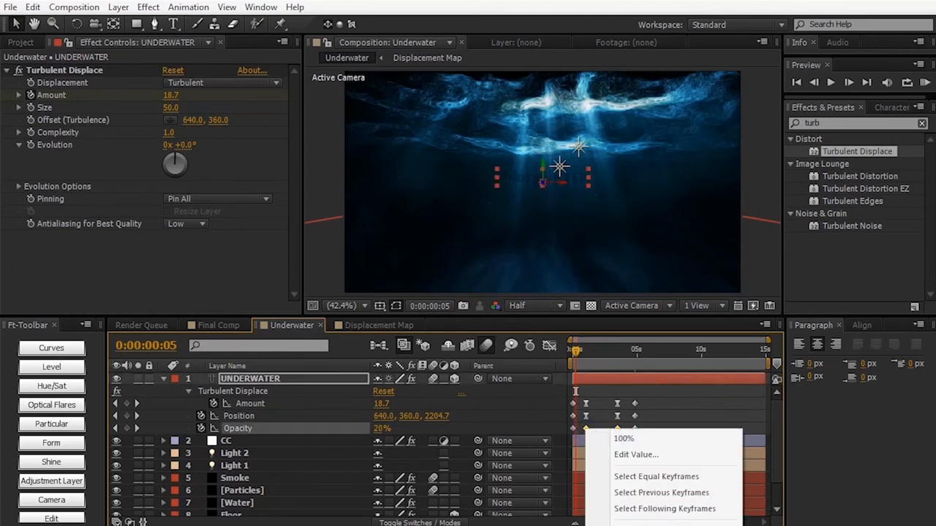
pyautogui.click(789, 525)
pyautogui.click(672, 414)
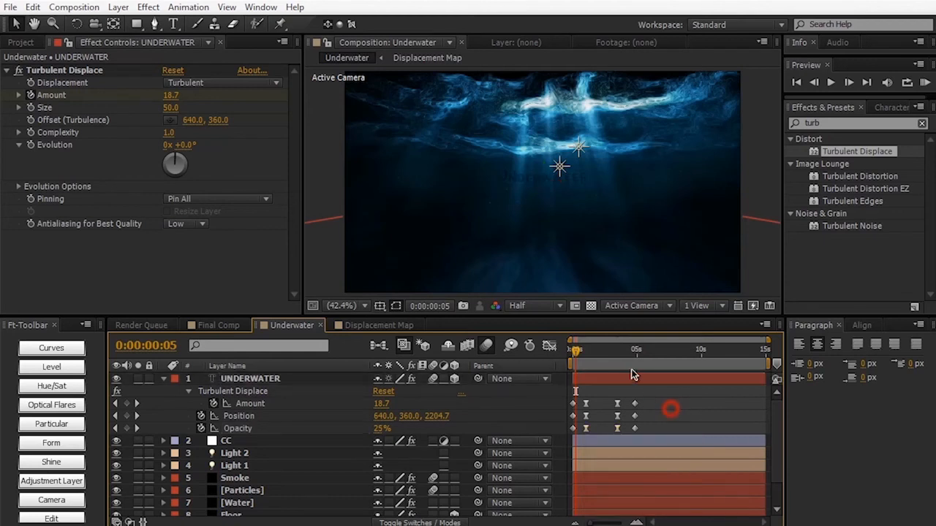
pyautogui.moveTo(576, 350); pyautogui.dragTo(601, 351)
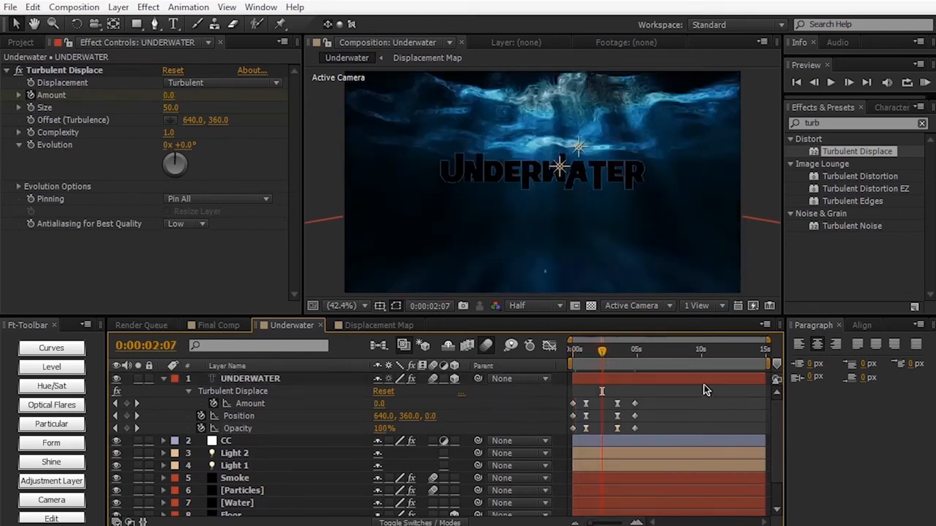
# Find the Stylize Glow effect, apply it to the UNDERWATER layer, and set its Glow Threshold to 29%.
pyautogui.click(855, 124)
pyautogui.hotkey('ctrl', 'a')
pyautogui.write('glow')
pyautogui.scroll(-5, 852, 293)
pyautogui.moveTo(833, 270); pyautogui.dragTo(327, 384)
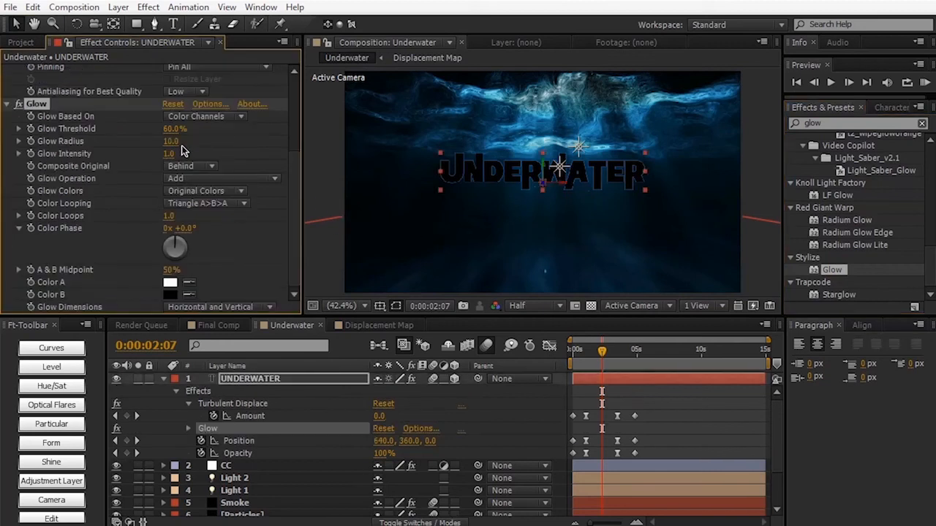
pyautogui.moveTo(169, 127); pyautogui.dragTo(122, 135)
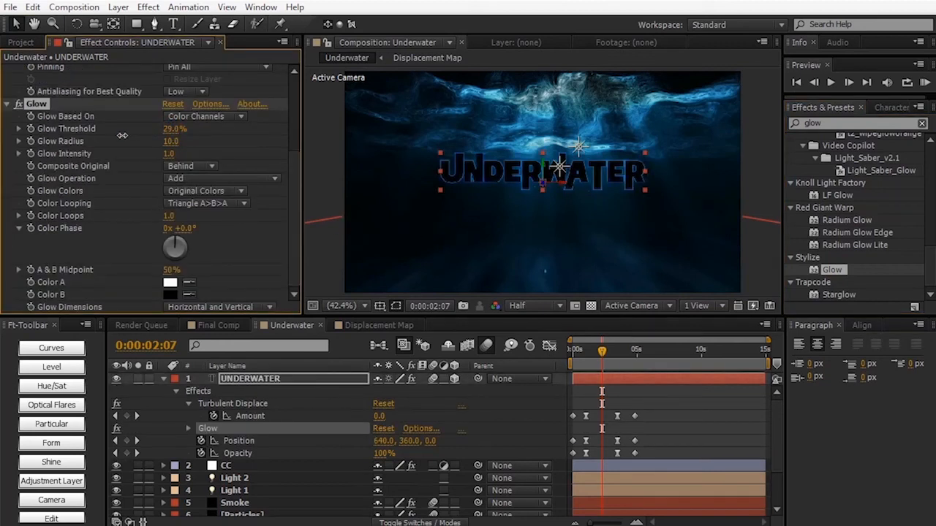
# Preview the glowing UNDERWATER title's animation and check it up to 0:00:03:07.
pyautogui.click(325, 154)
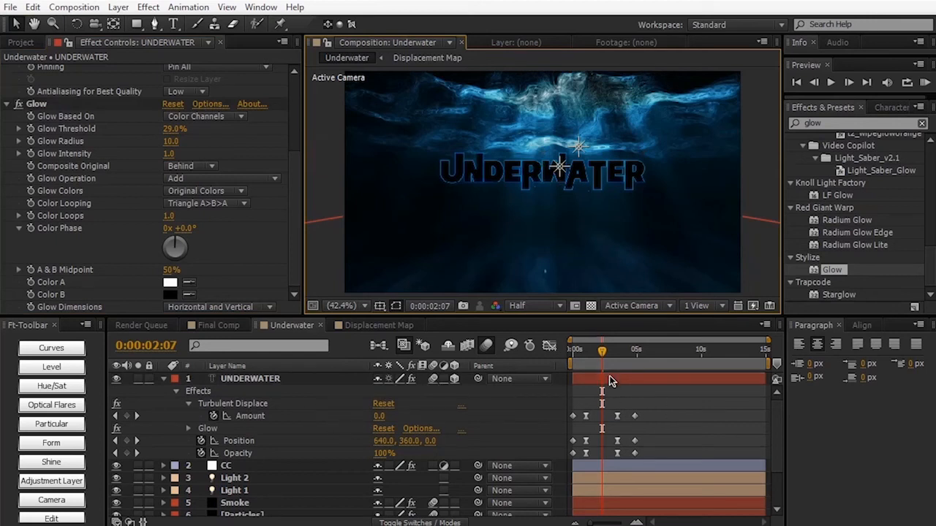
pyautogui.press('KP_0')
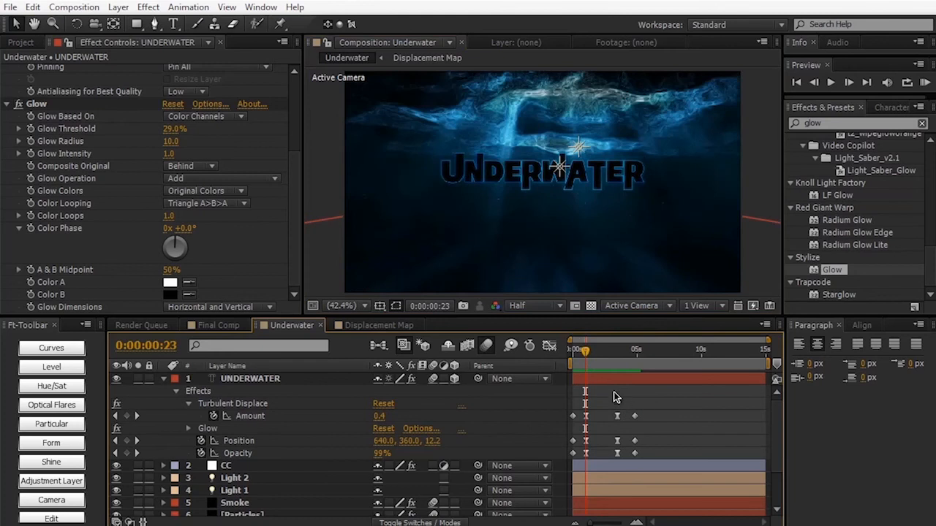
pyautogui.moveTo(585, 352); pyautogui.dragTo(599, 352)
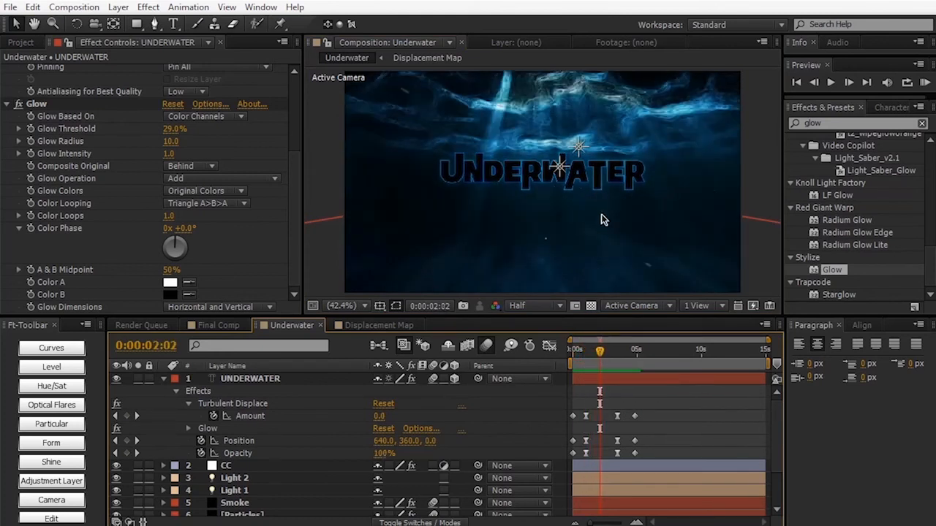
pyautogui.moveTo(600, 352); pyautogui.dragTo(614, 358)
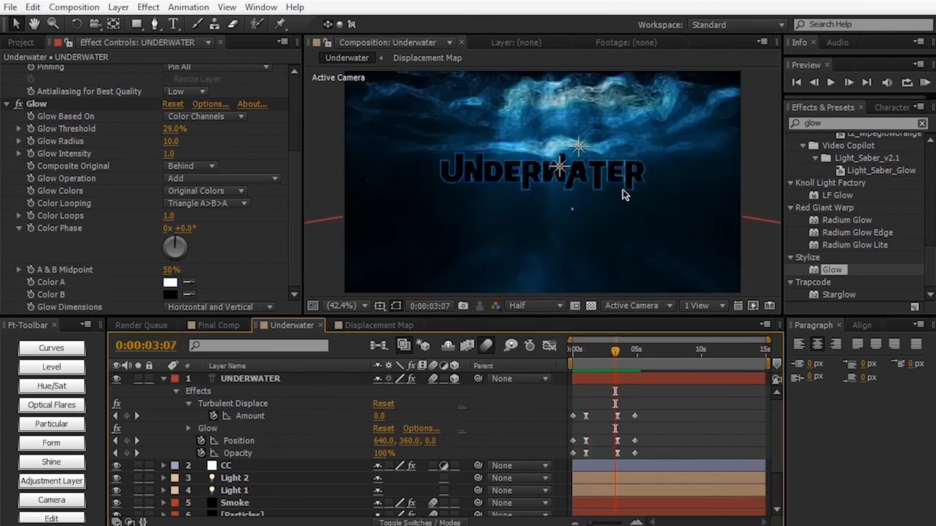
# Add a Tracking text animator to the UNDERWATER layer.
pyautogui.click(164, 380)
pyautogui.click(164, 380)
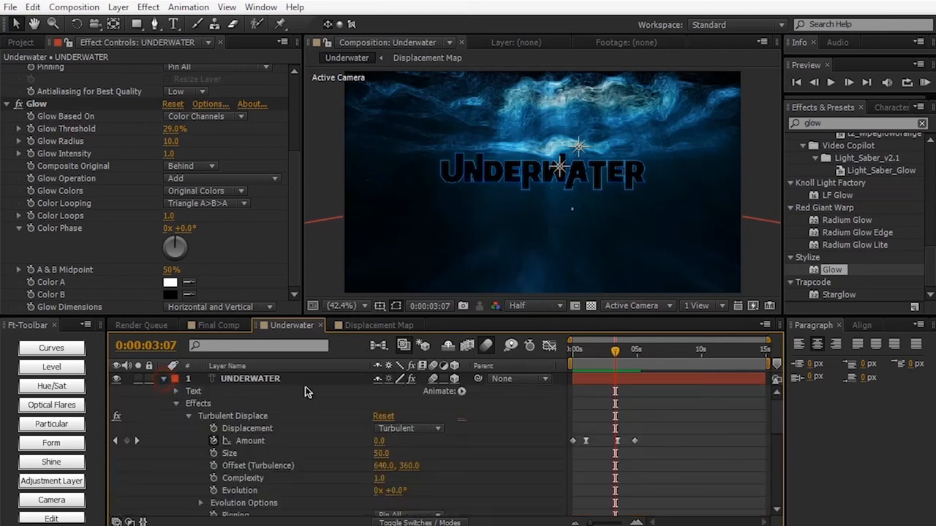
pyautogui.click(164, 380)
pyautogui.click(165, 380)
pyautogui.click(462, 392)
pyautogui.click(545, 420)
pyautogui.click(510, 525)
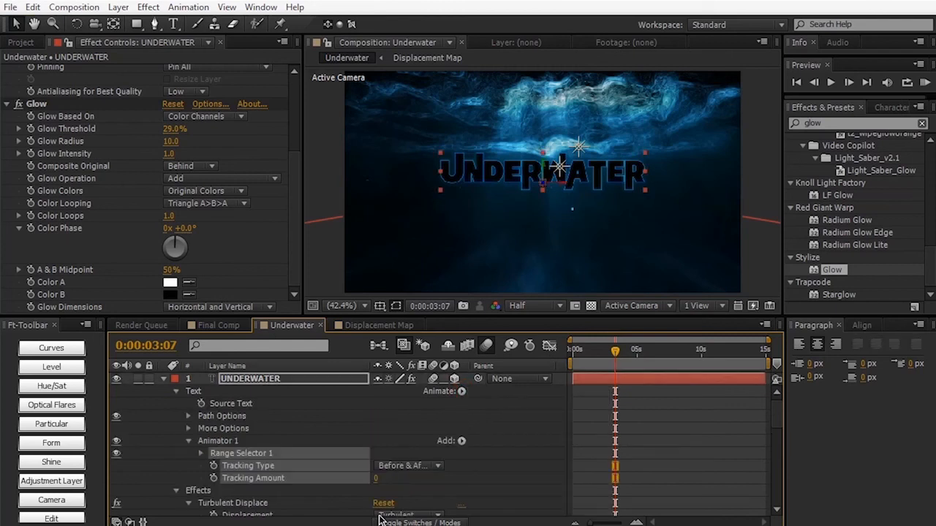
# Create starting keyframes for Tracking Type and a Tracking Amount of 0 at 0:00:00:00, showing only the title's keyframed properties.
pyautogui.moveTo(604, 357); pyautogui.dragTo(555, 364)
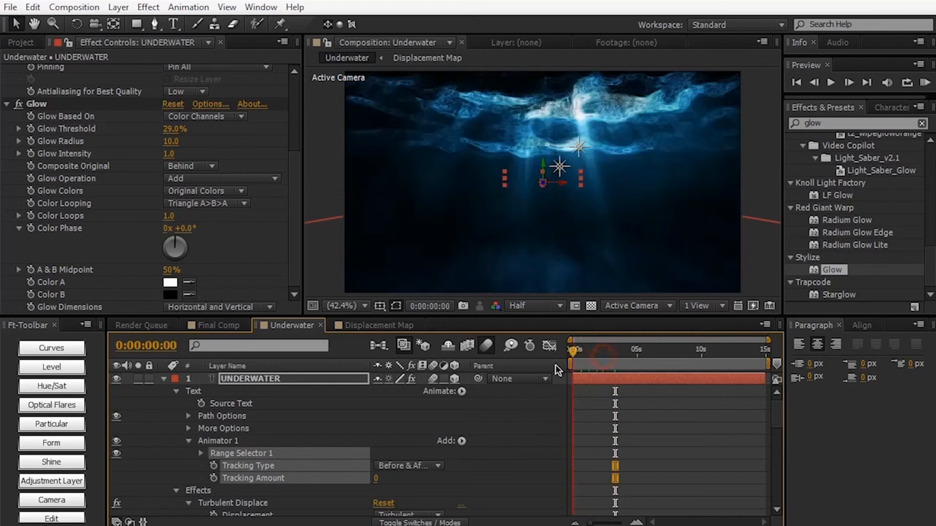
pyautogui.click(214, 478)
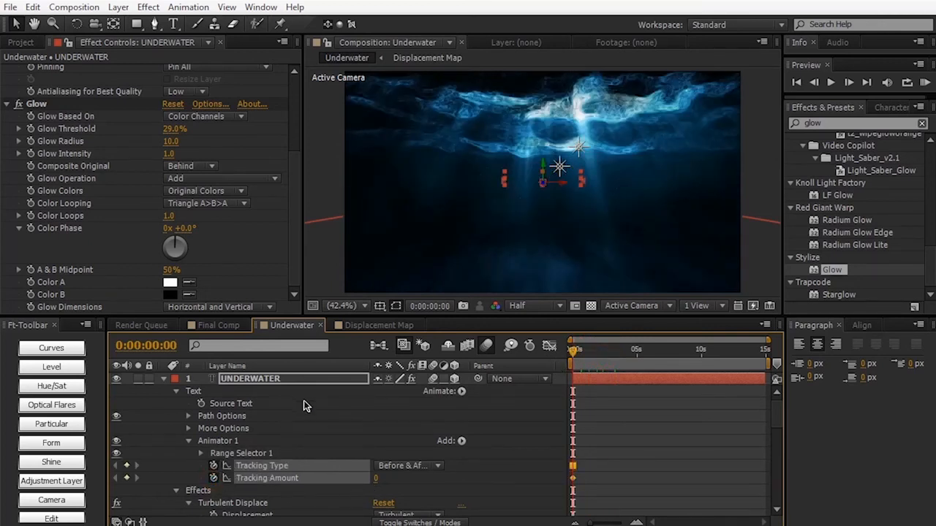
pyautogui.press('u')
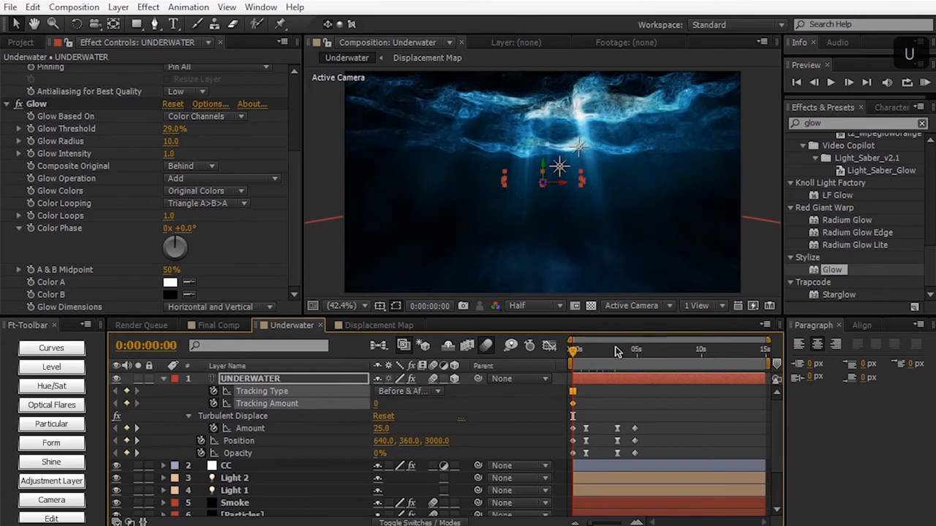
# Set the title's Tracking Amount to 10 at the last Position keyframe, 0:00:04:20.
pyautogui.click(636, 353)
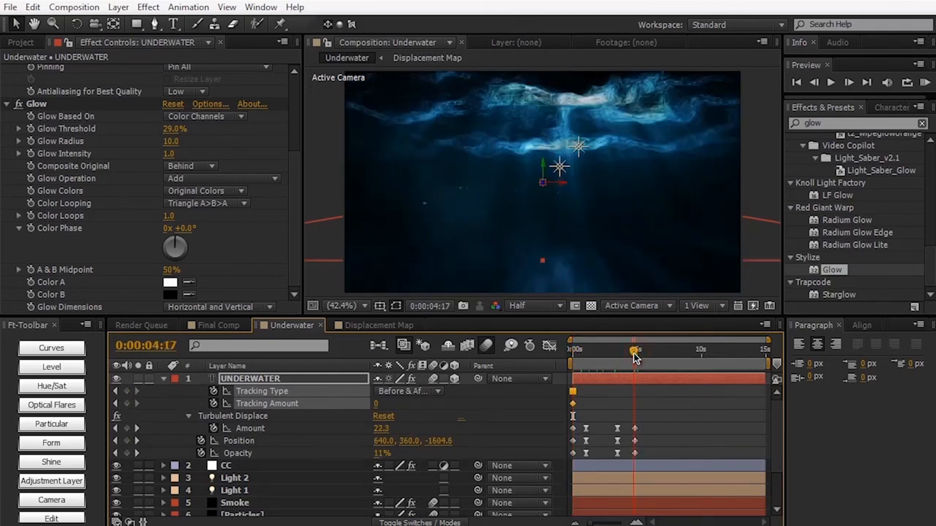
pyautogui.press('pagedown')
pyautogui.press('pagedown')
pyautogui.press('pagedown')
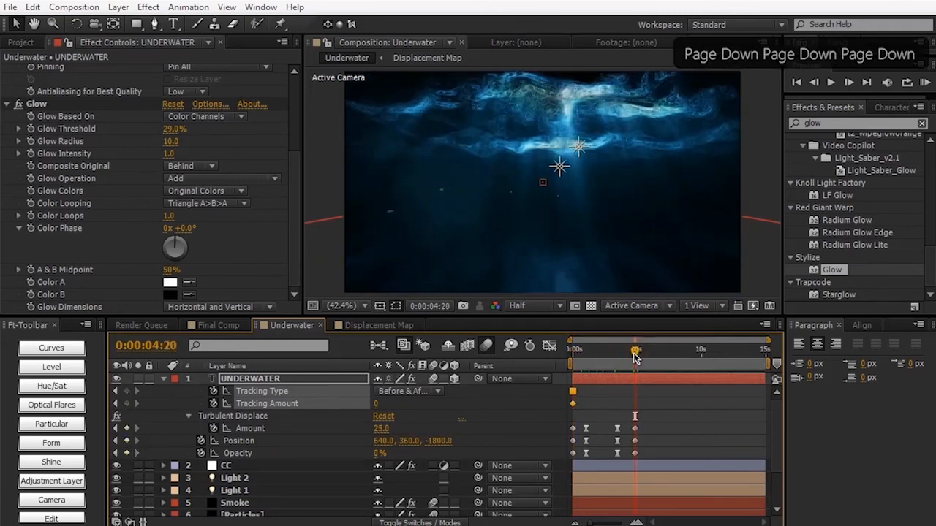
pyautogui.click(377, 403)
pyautogui.write('10')
pyautogui.press('KP_Enter')
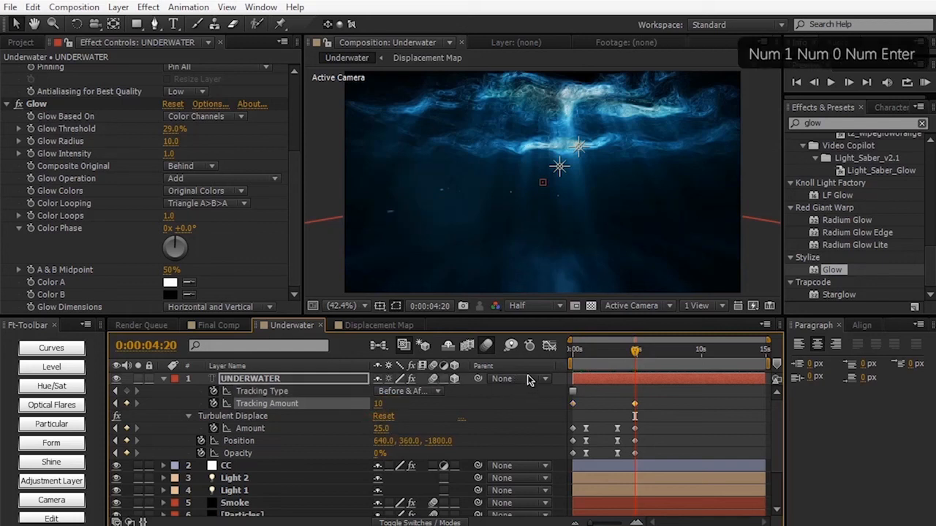
# Compress the title's keyframes in time so the animation ends about one second earlier, and check its start up to 0:00:00:12.
pyautogui.moveTo(614, 358); pyautogui.dragTo(631, 459)
pyautogui.moveTo(591, 422); pyautogui.dragTo(589, 469)
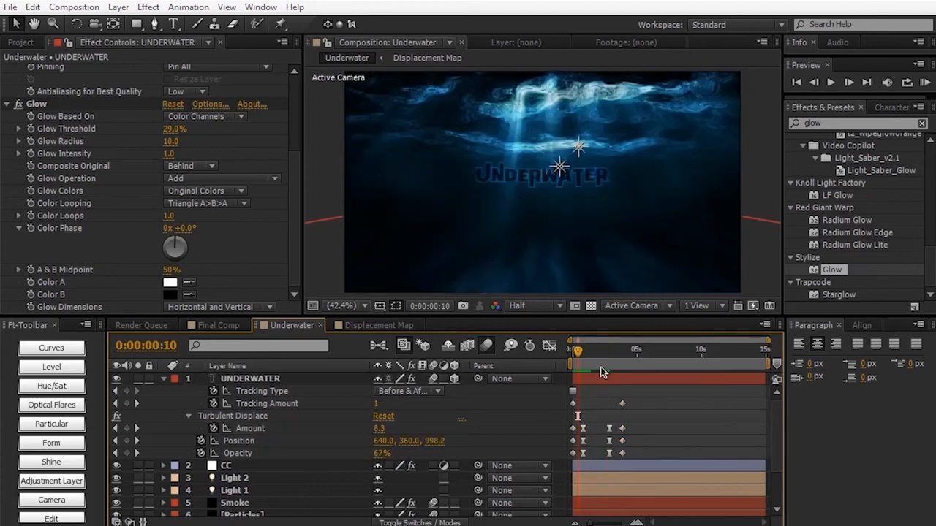
pyautogui.moveTo(578, 356); pyautogui.dragTo(581, 354)
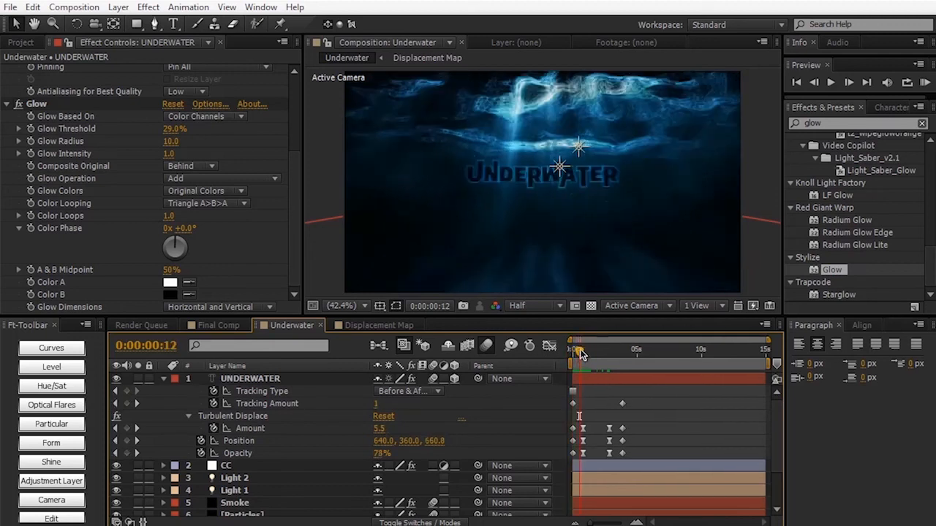
# Set the title's first and last Turbulent Displace Amount keyframes to 60 and preview the animation.
pyautogui.doubleClick(573, 429)
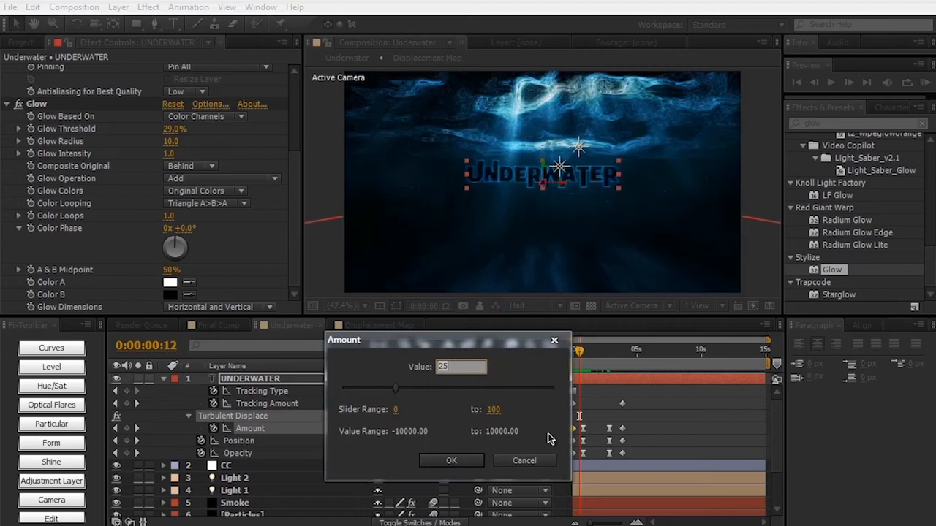
pyautogui.write('60')
pyautogui.press('KP_Enter')
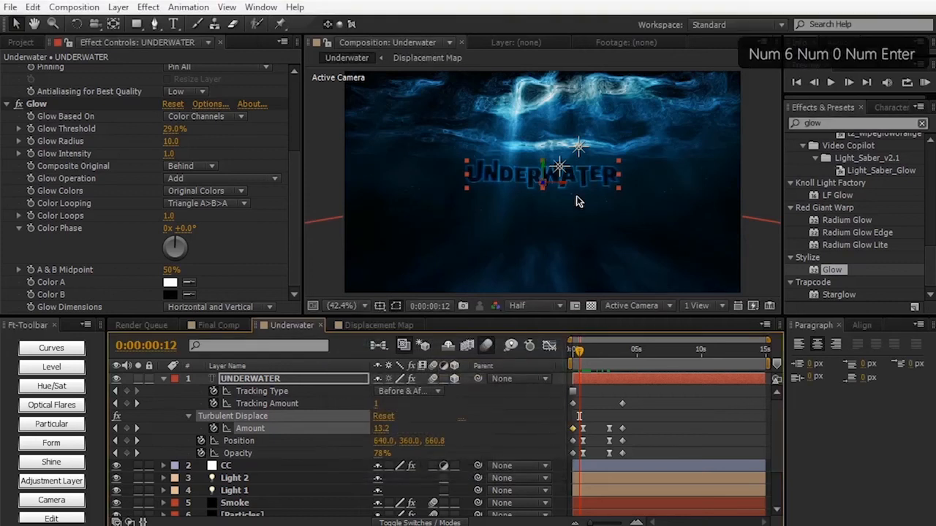
pyautogui.moveTo(577, 354); pyautogui.dragTo(600, 351)
pyautogui.doubleClick(622, 429)
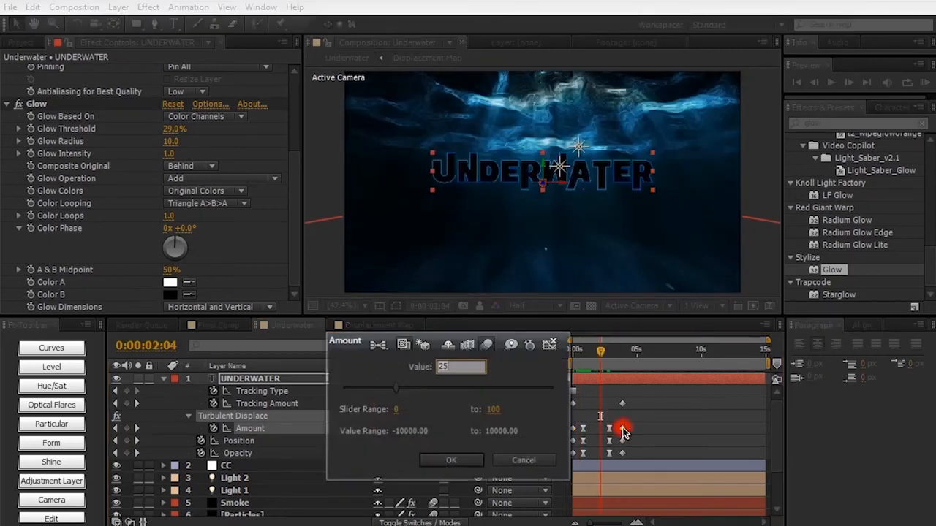
pyautogui.moveTo(395, 342); pyautogui.dragTo(369, 345)
pyautogui.write('60')
pyautogui.press('Return')
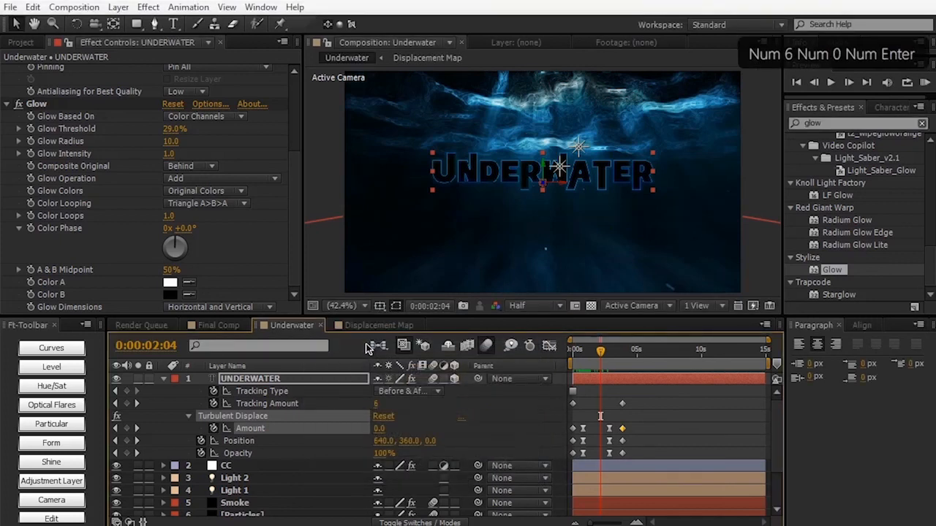
pyautogui.press('KP_0')
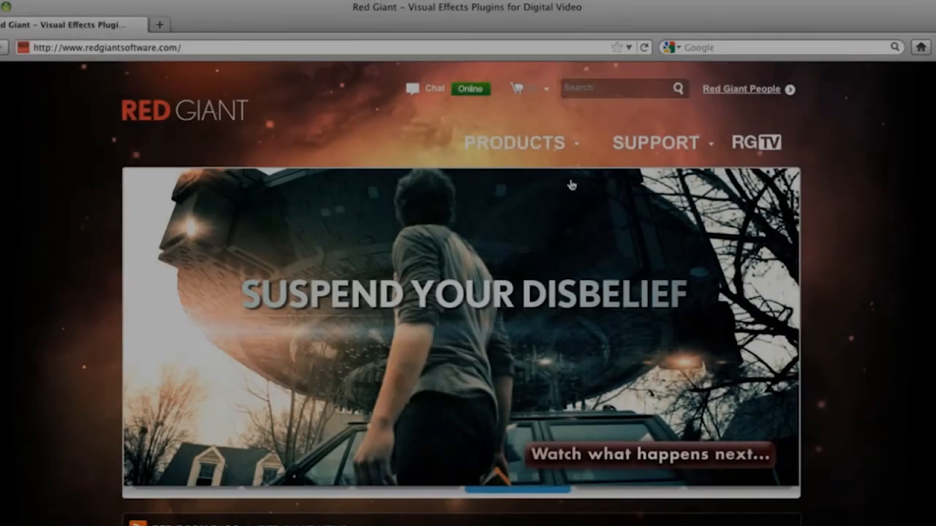
# On the Red Giant website in the browser, open the Trapcode Suite product page and its free trial.
pyautogui.moveTo(564, 150)
pyautogui.click(526, 273)
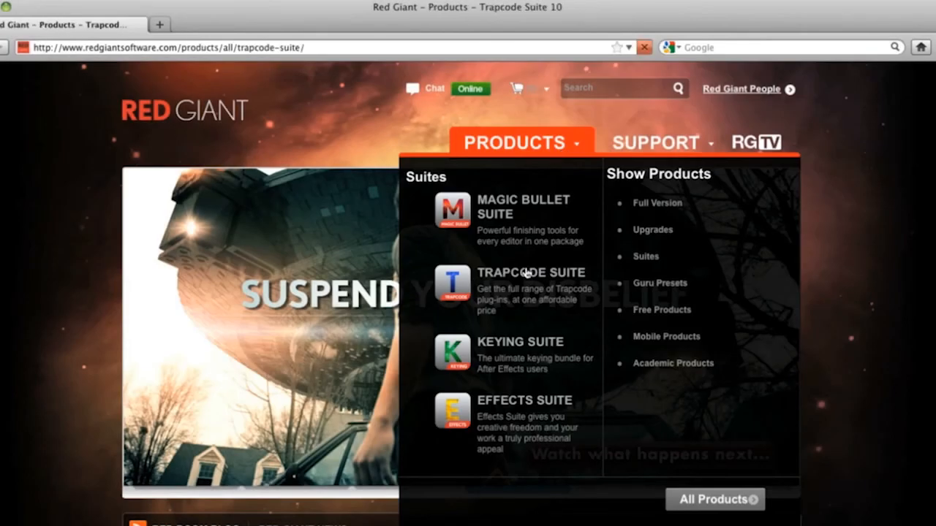
pyautogui.click(672, 433)
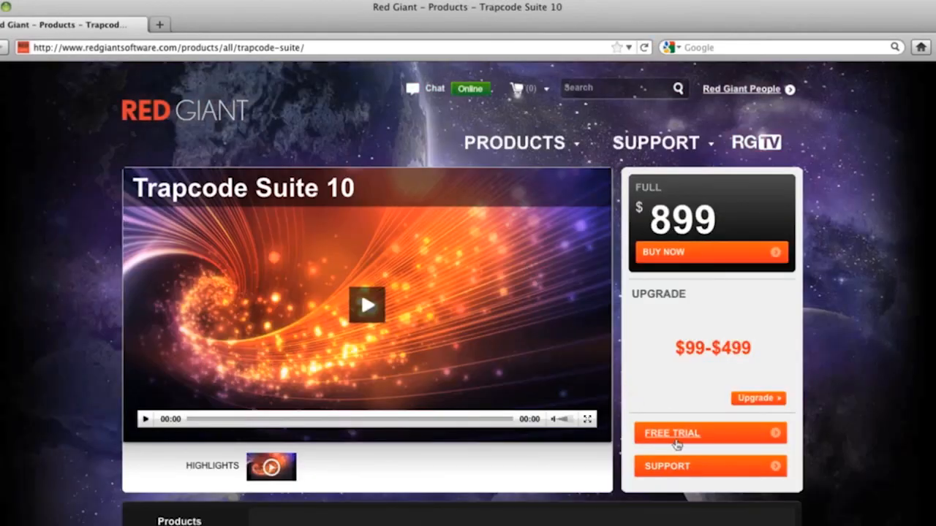